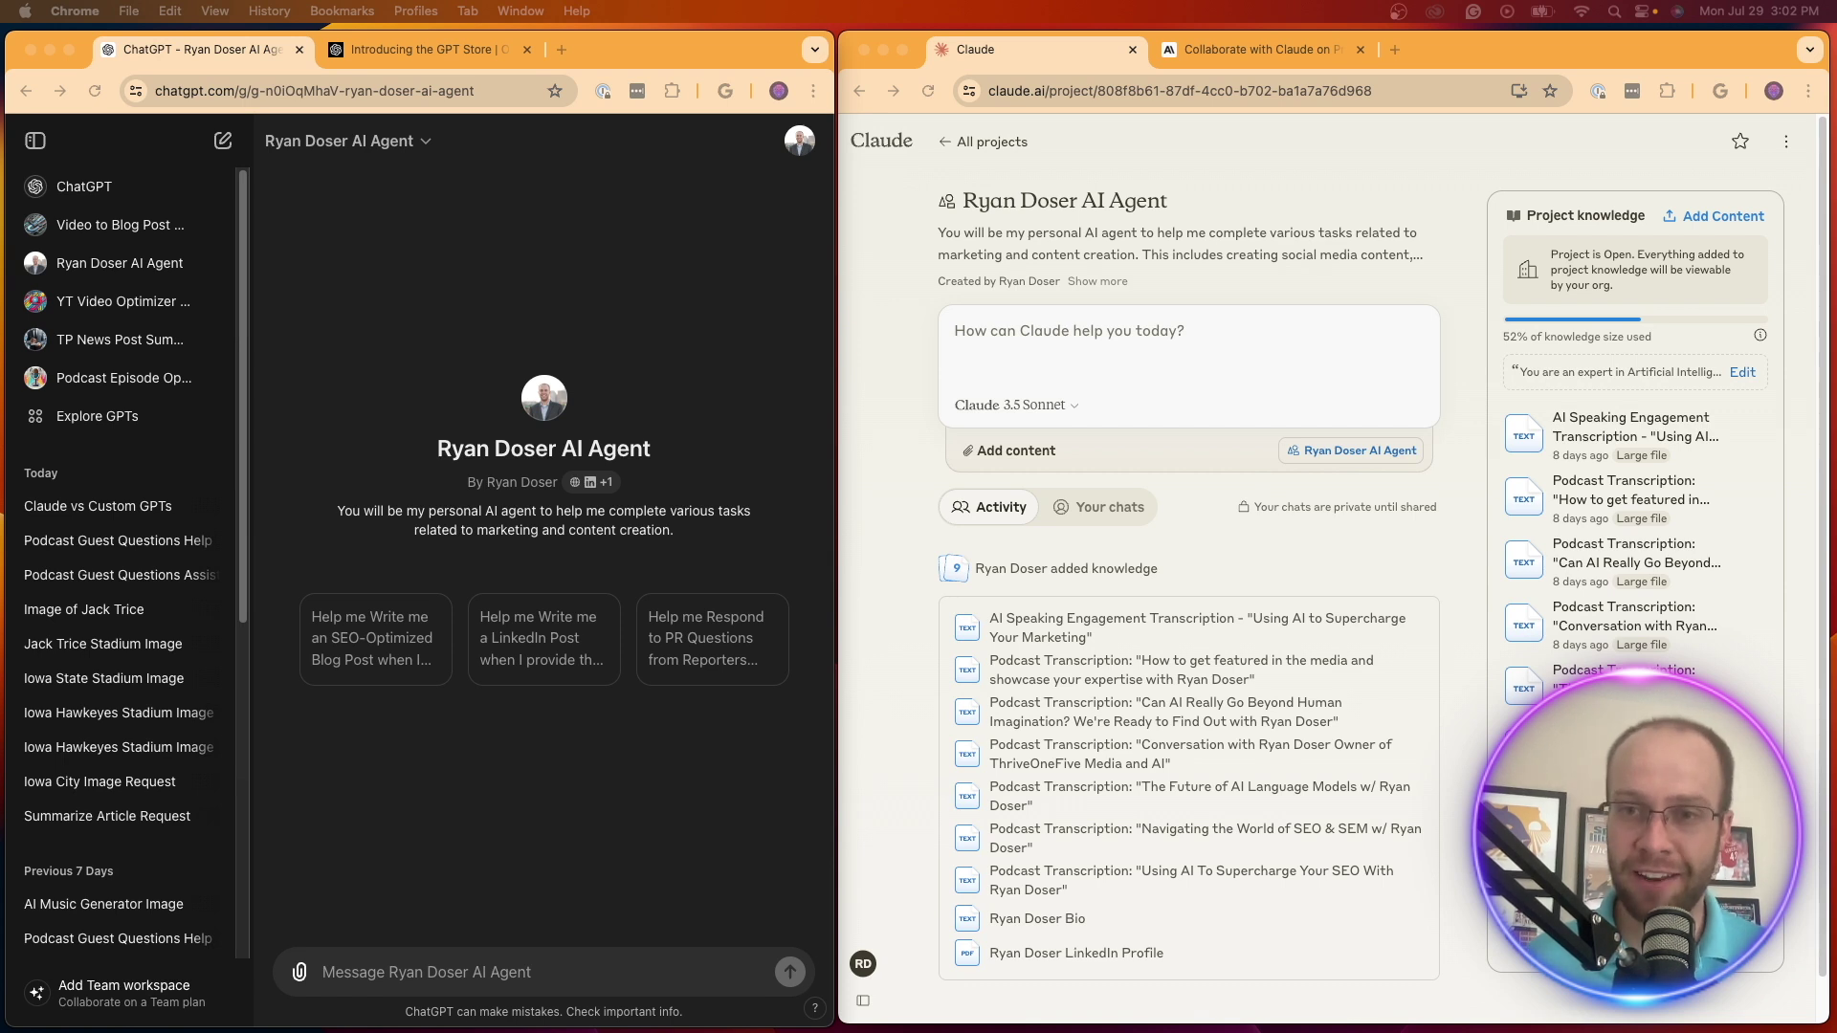
Switch to ChatGPT, highlight the GPT's title and byline, then open the Explore GPTs store
click(727, 356)
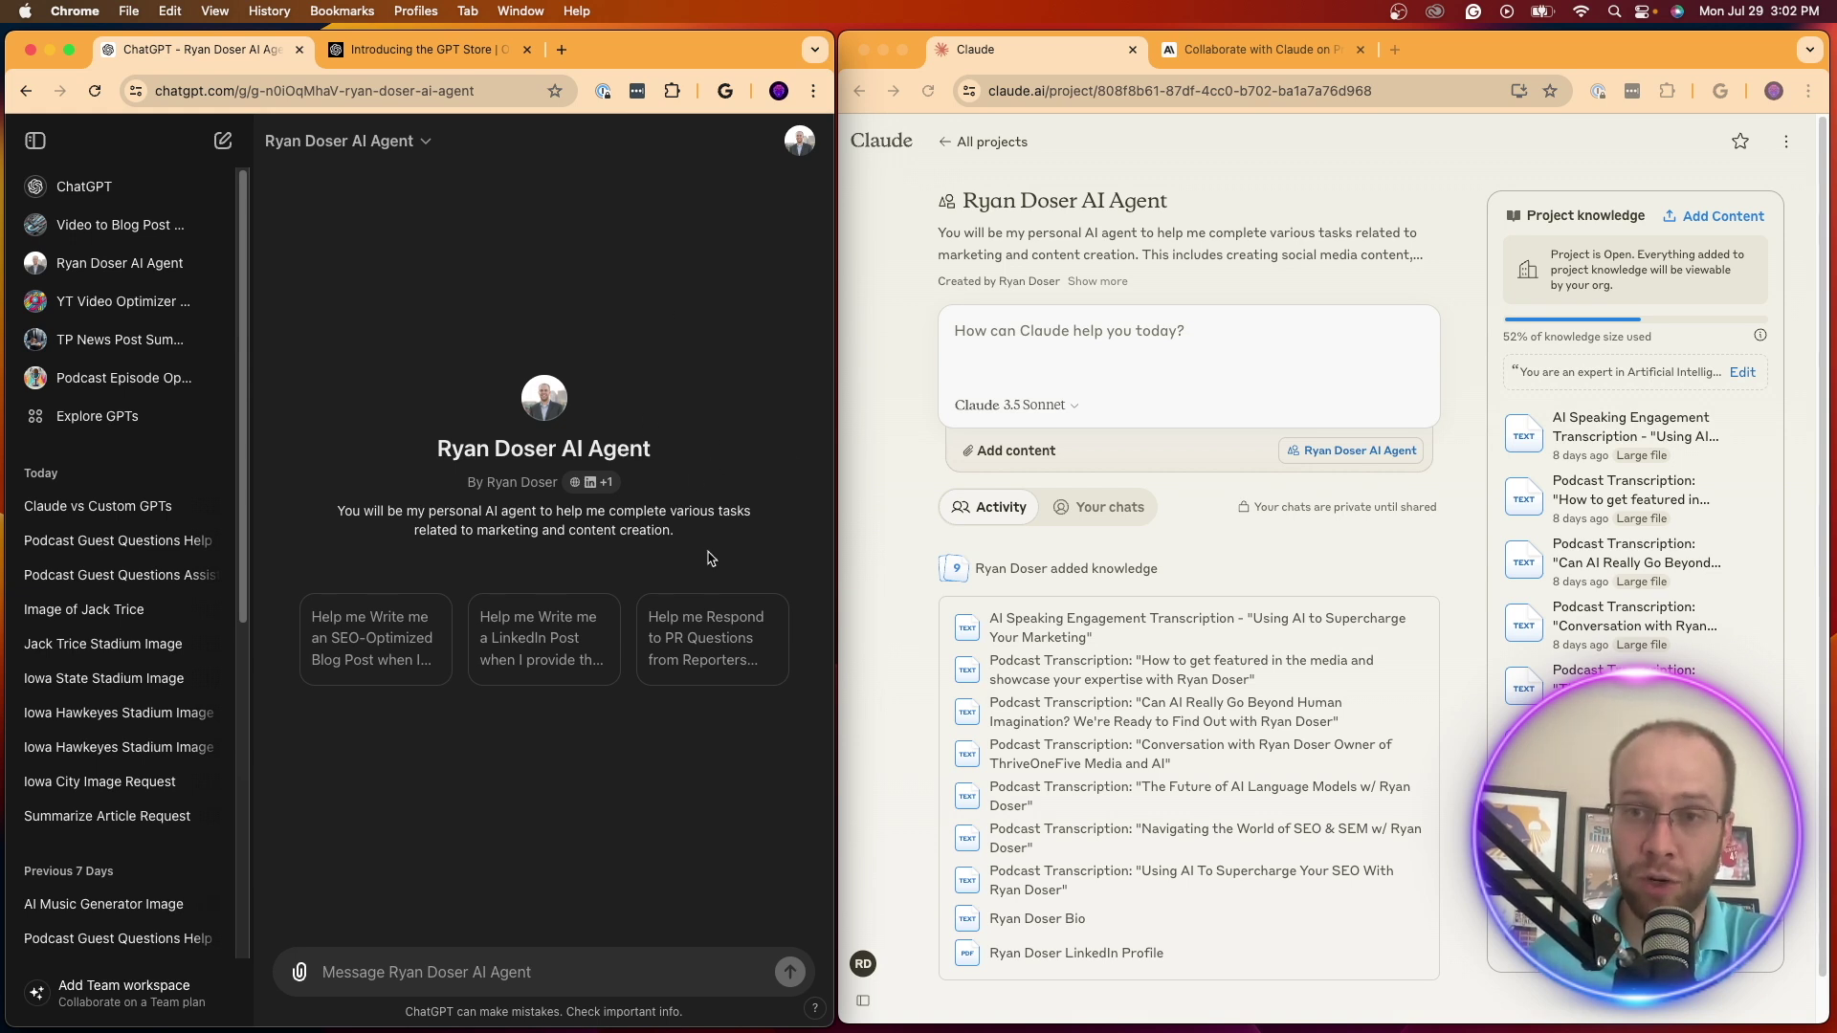
drag(701, 463, 475, 376)
click(471, 376)
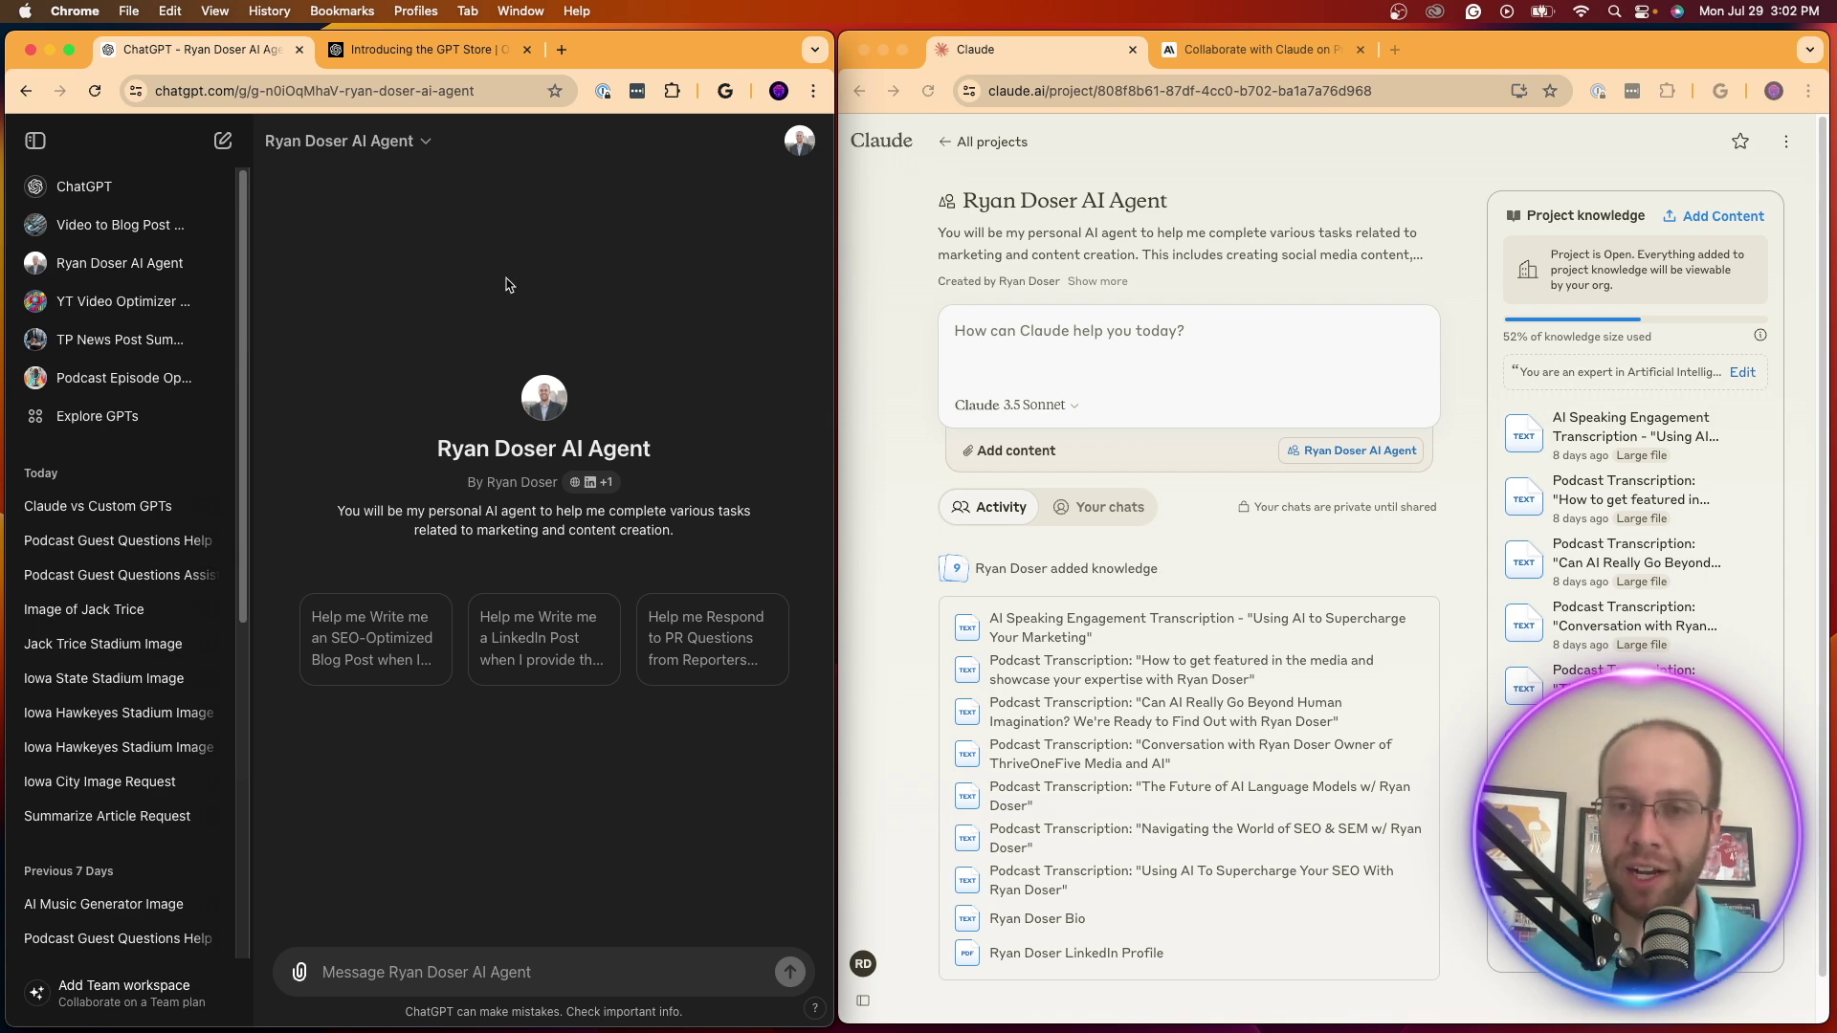
click(96, 416)
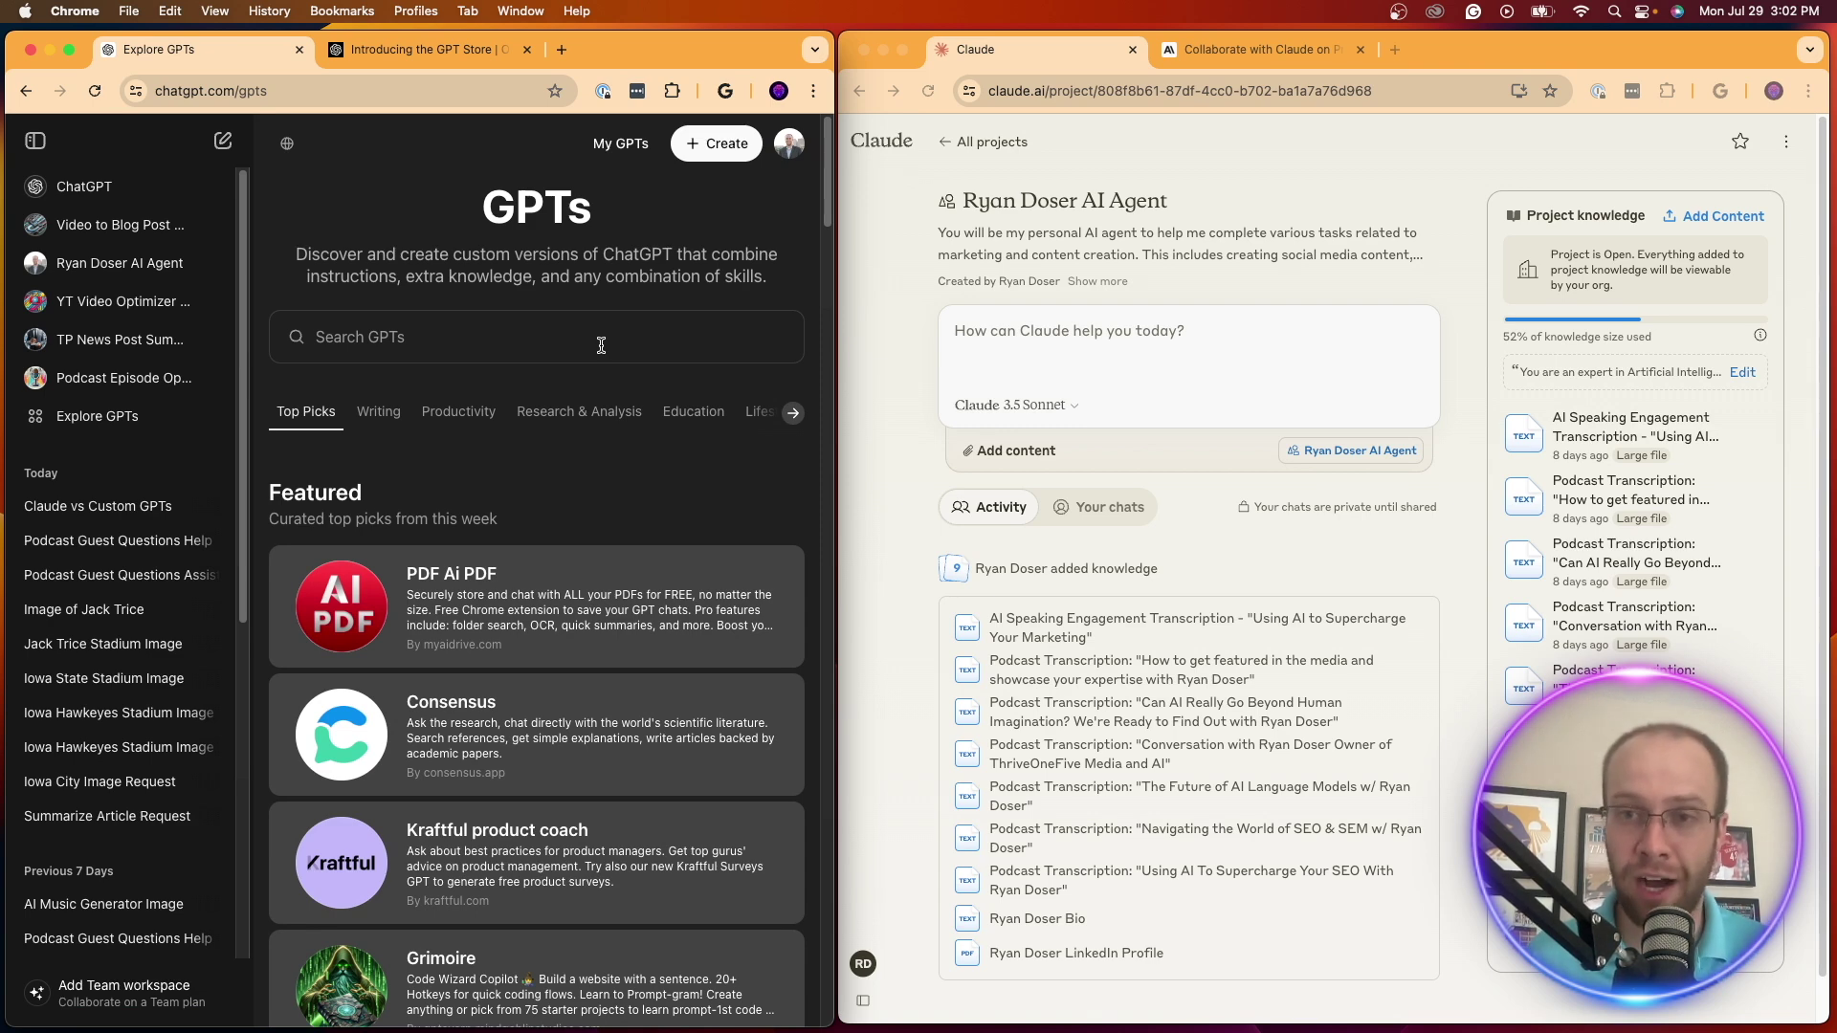
scroll(601, 345, down, 15)
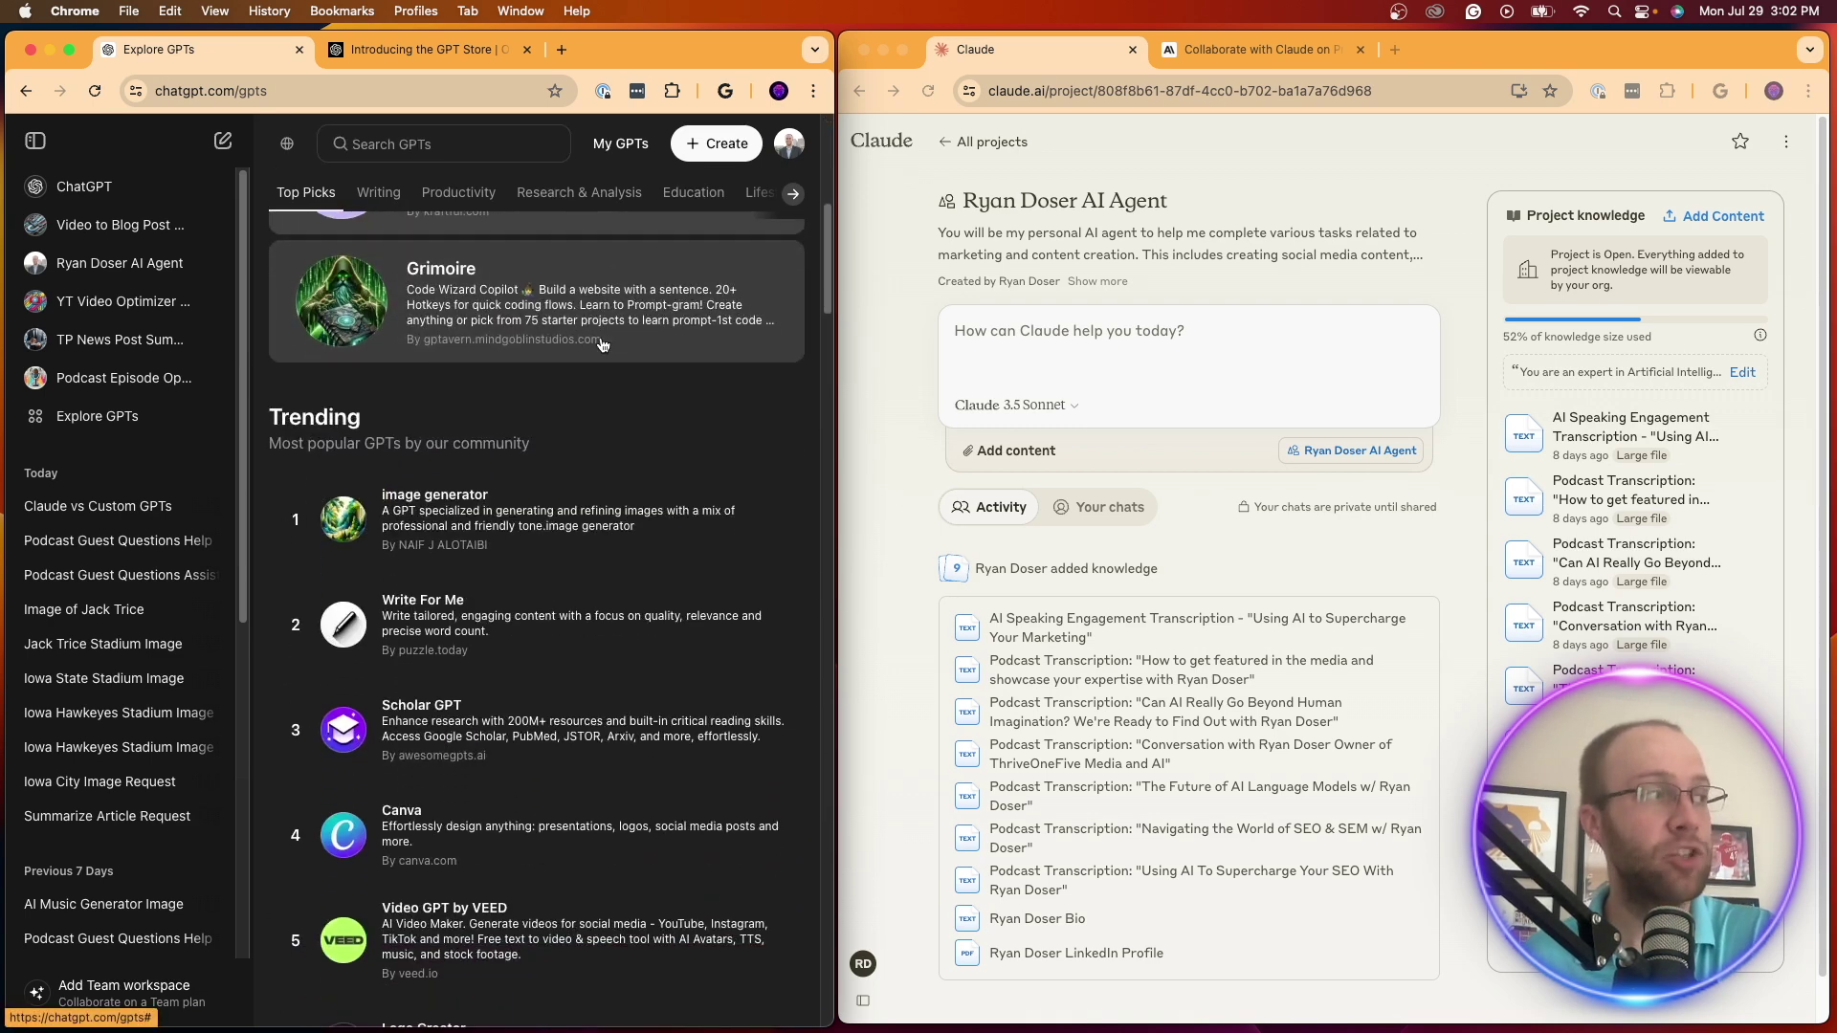
scroll(601, 344, down, 8)
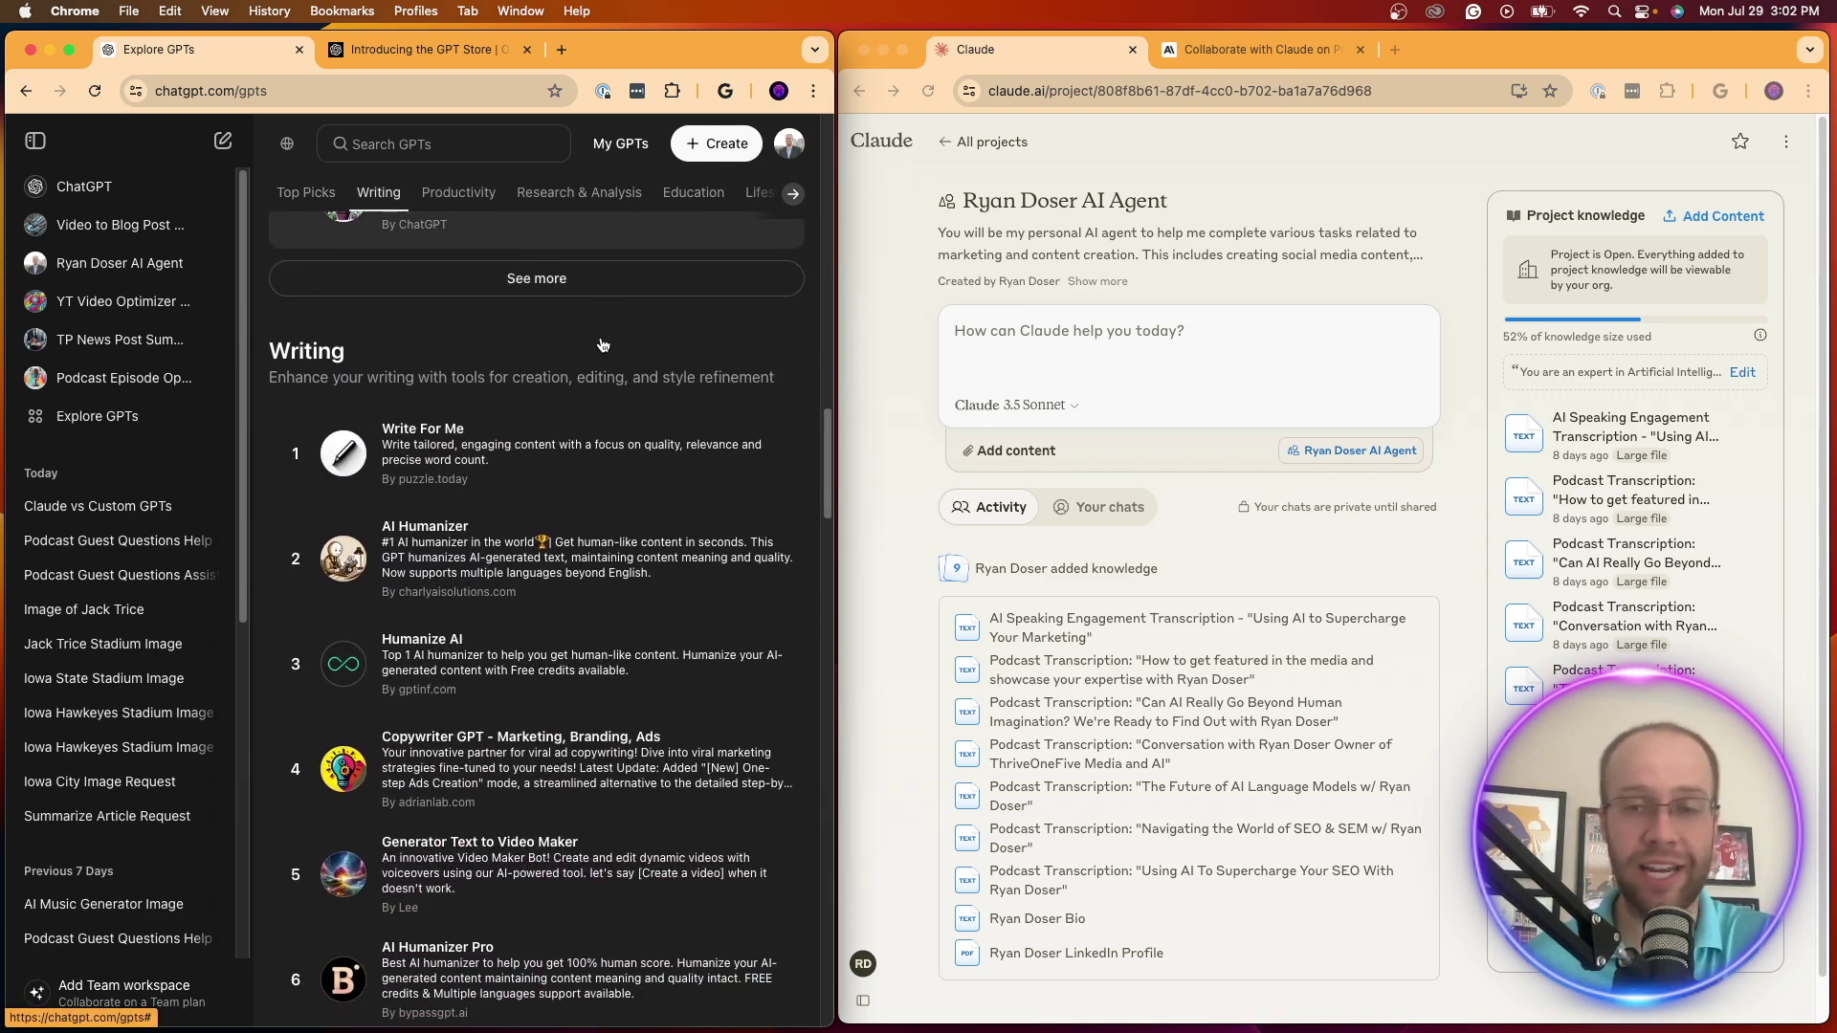
scroll(601, 344, down, 15)
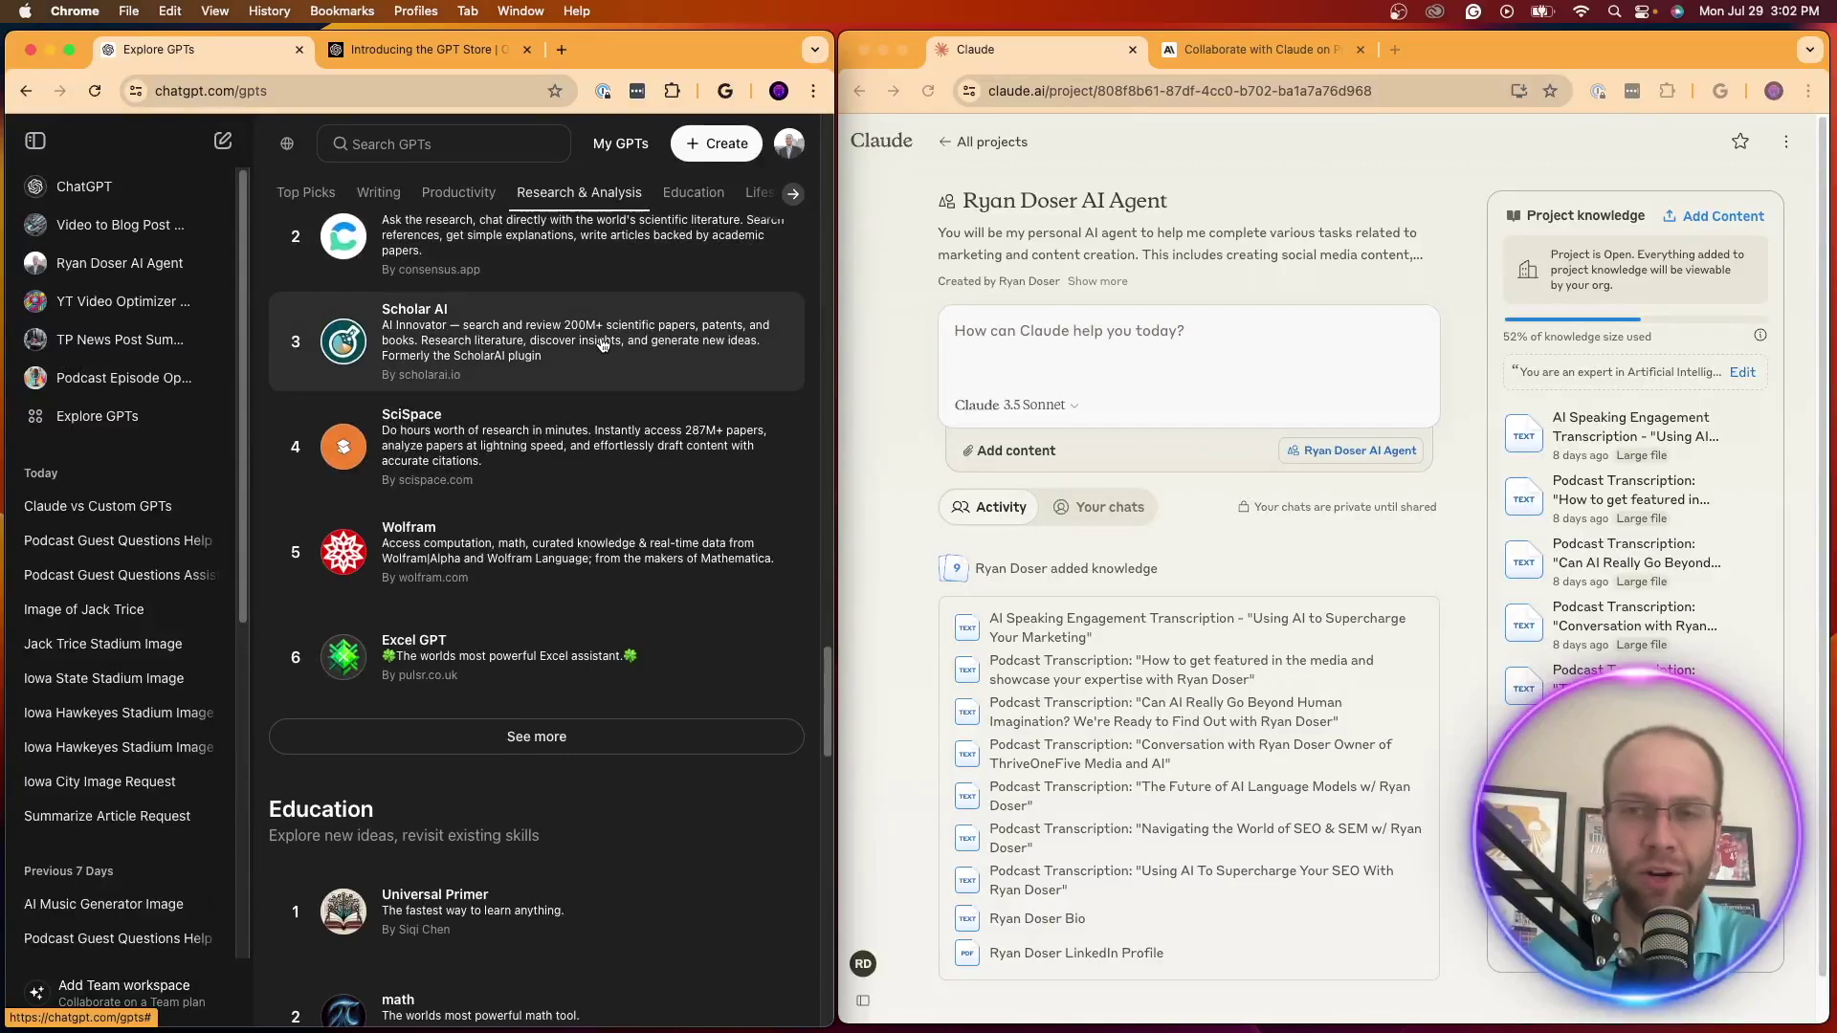
scroll(601, 344, down, 5)
scroll(601, 345, up, 20)
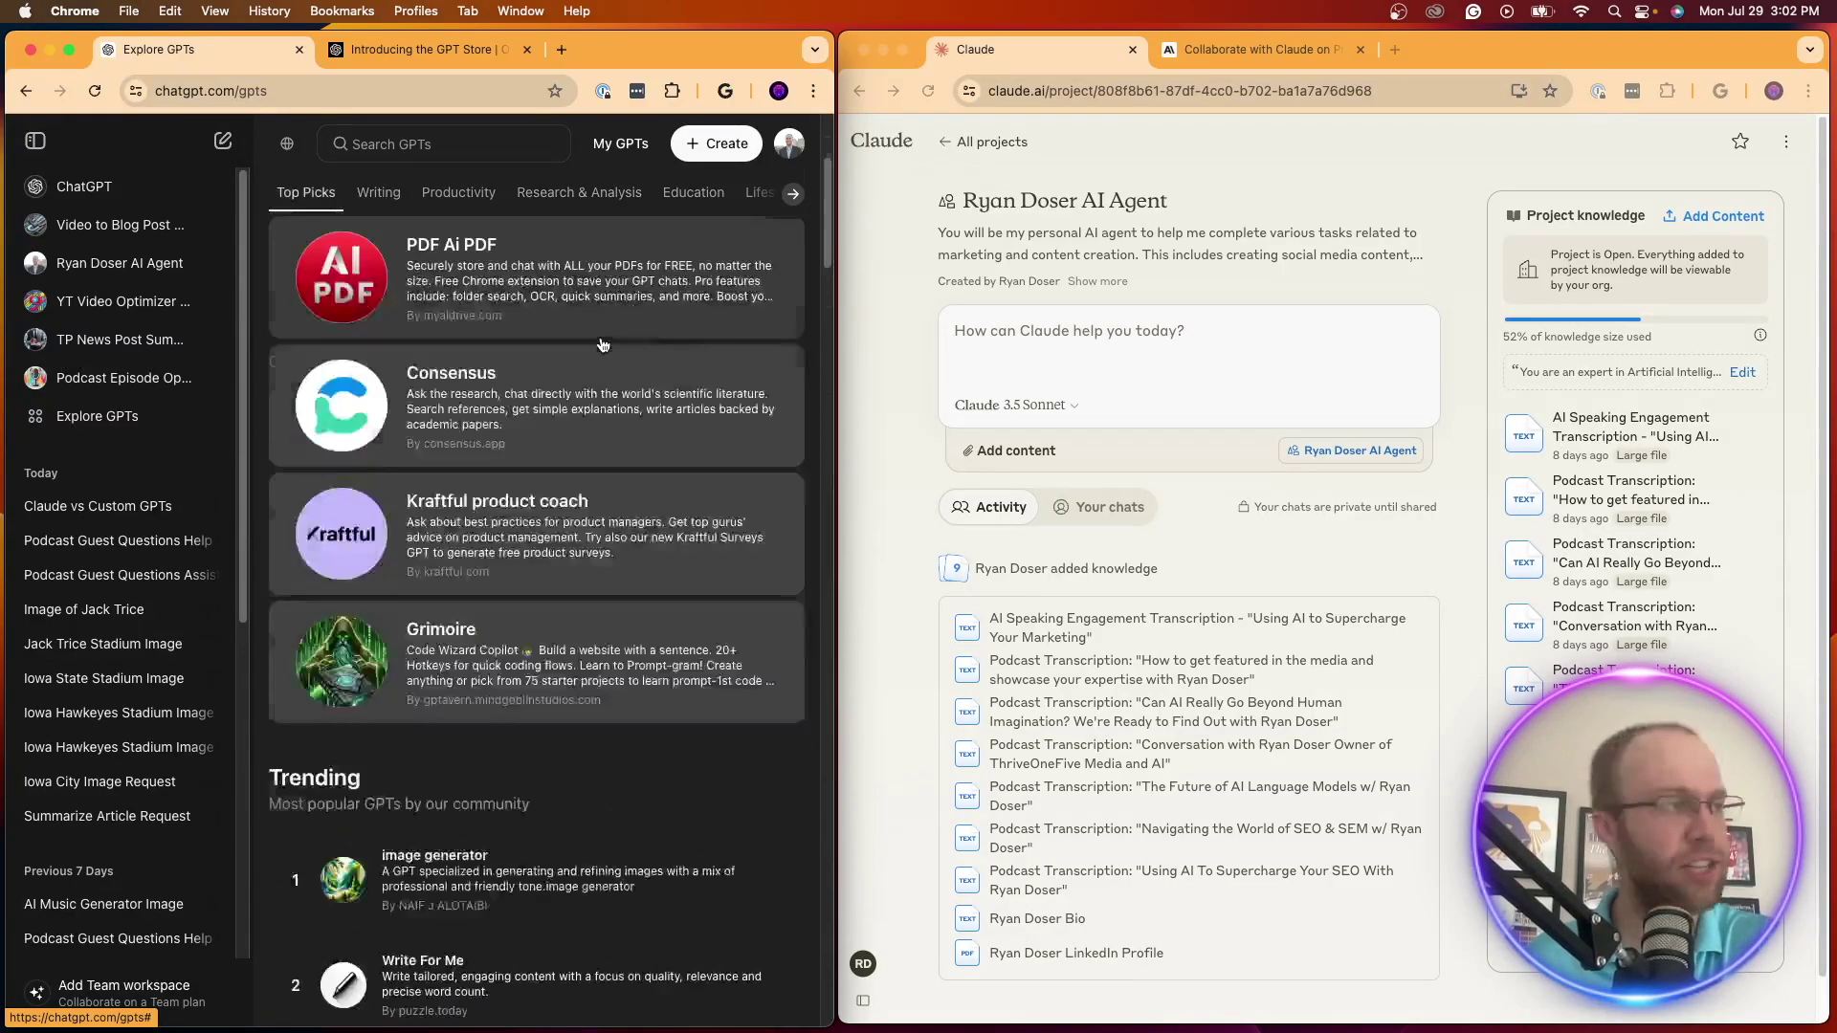
scroll(601, 345, up, 3)
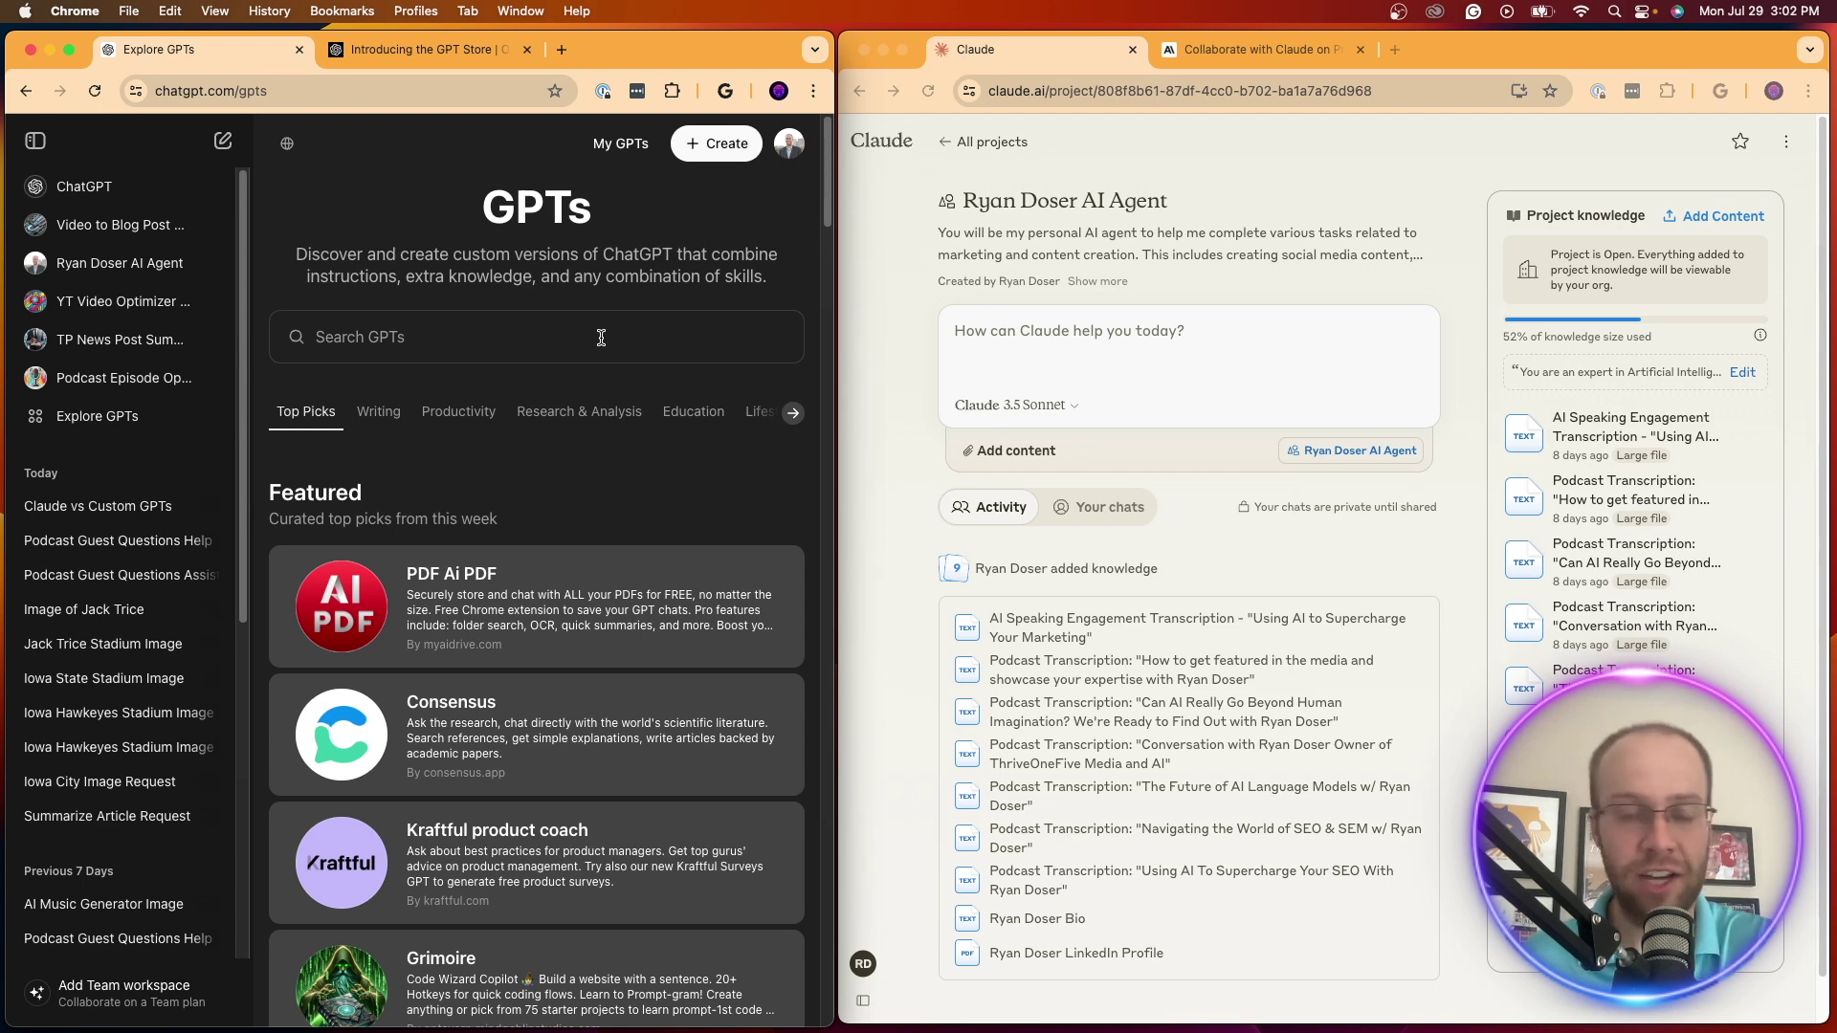
click(580, 335)
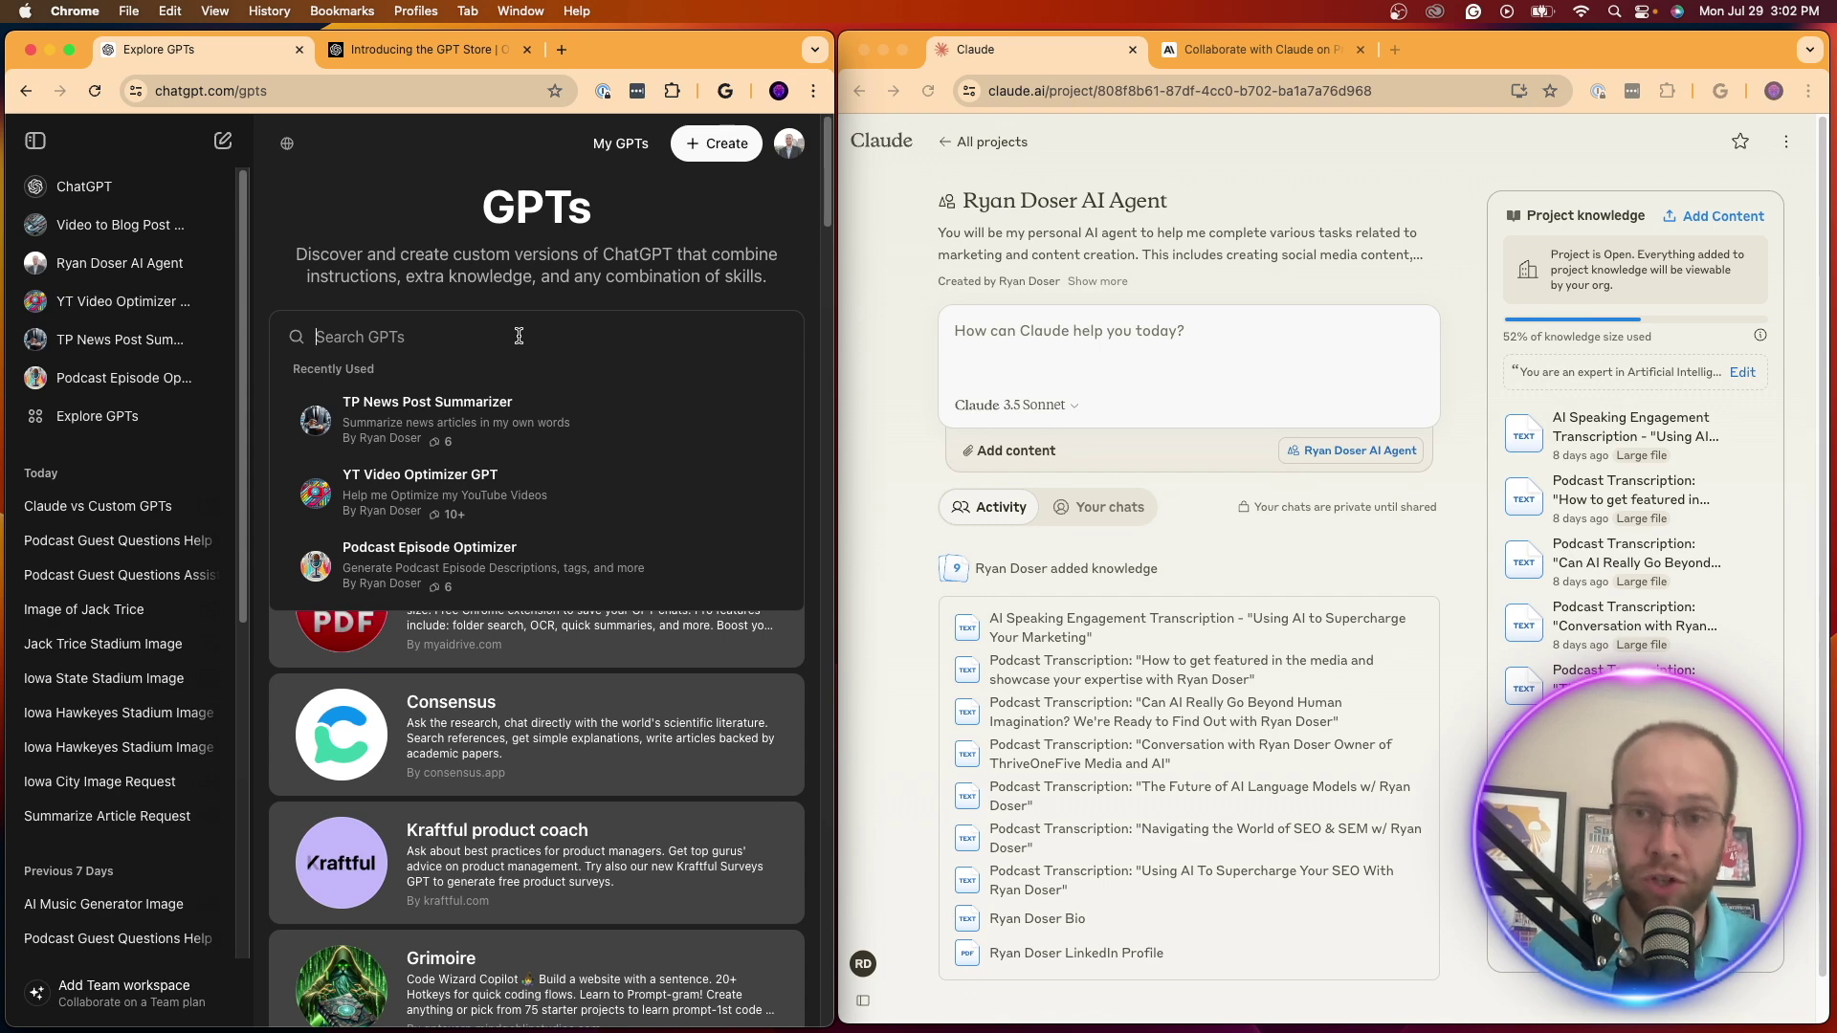
click(158, 413)
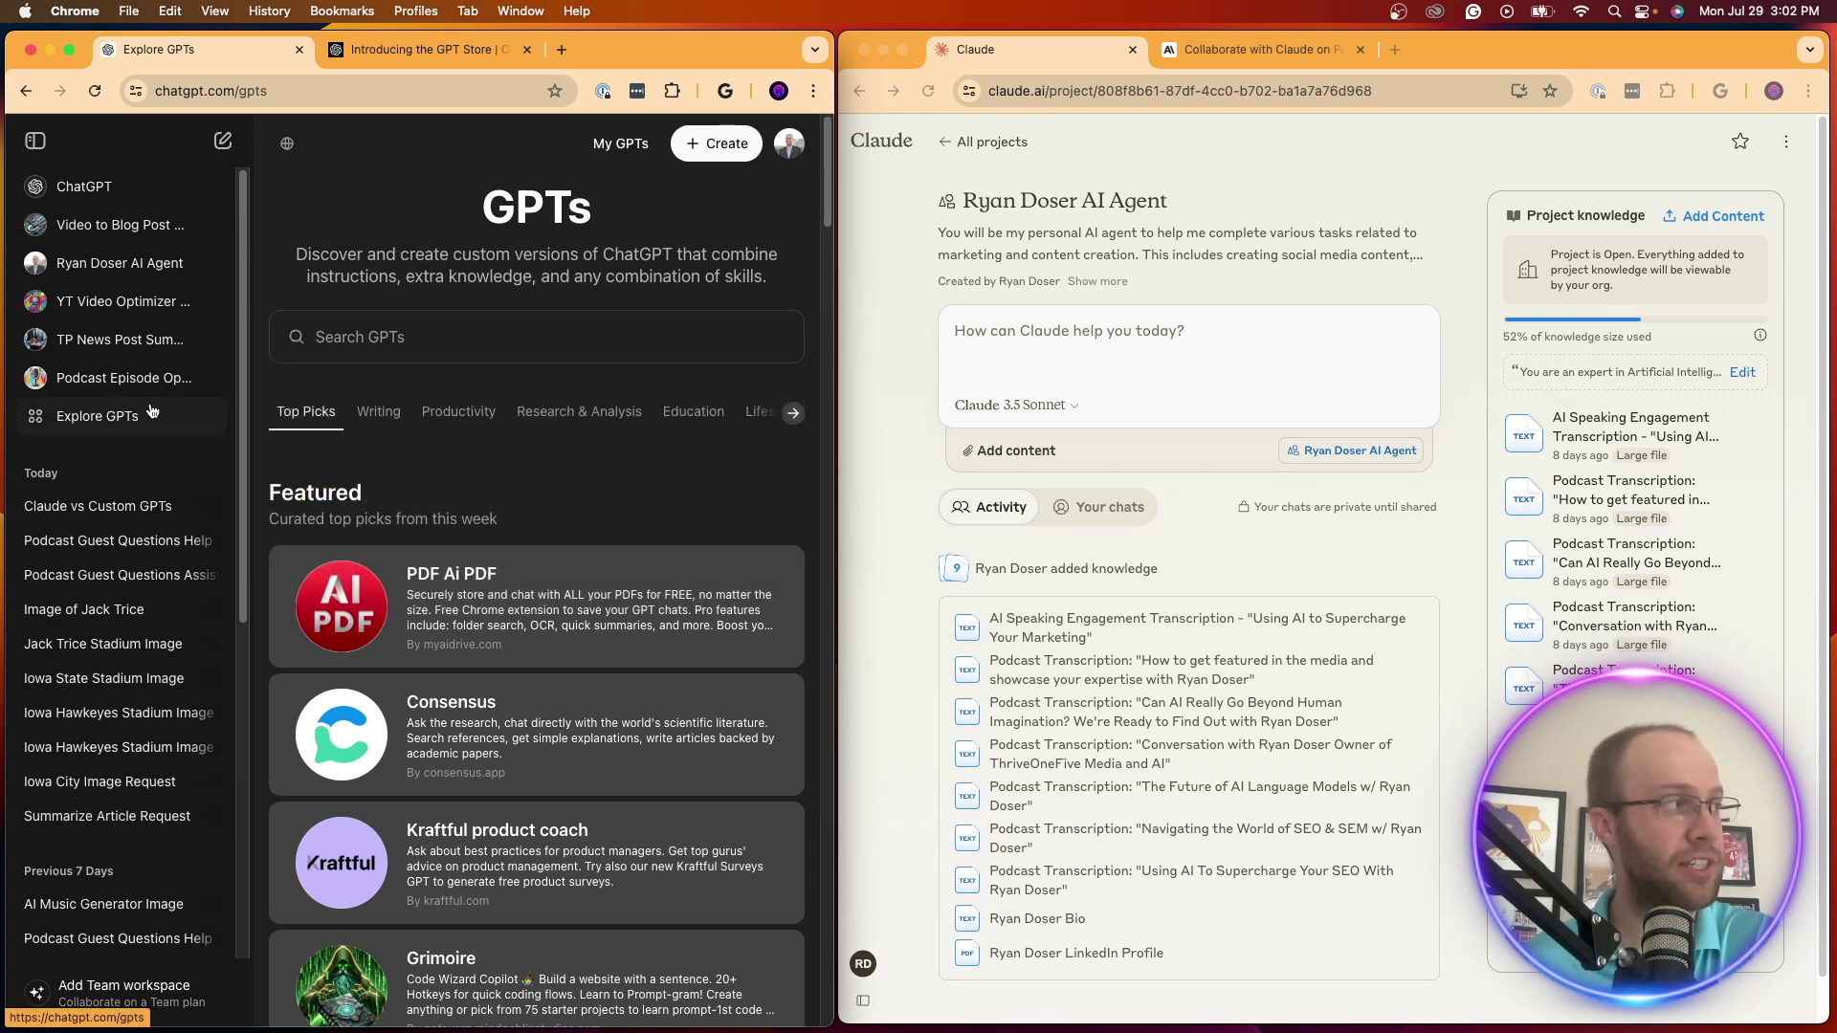
Open Edit GPT for the marketing agent and scroll its instructions, starters, knowledge and capabilities
click(103, 264)
click(339, 142)
click(347, 280)
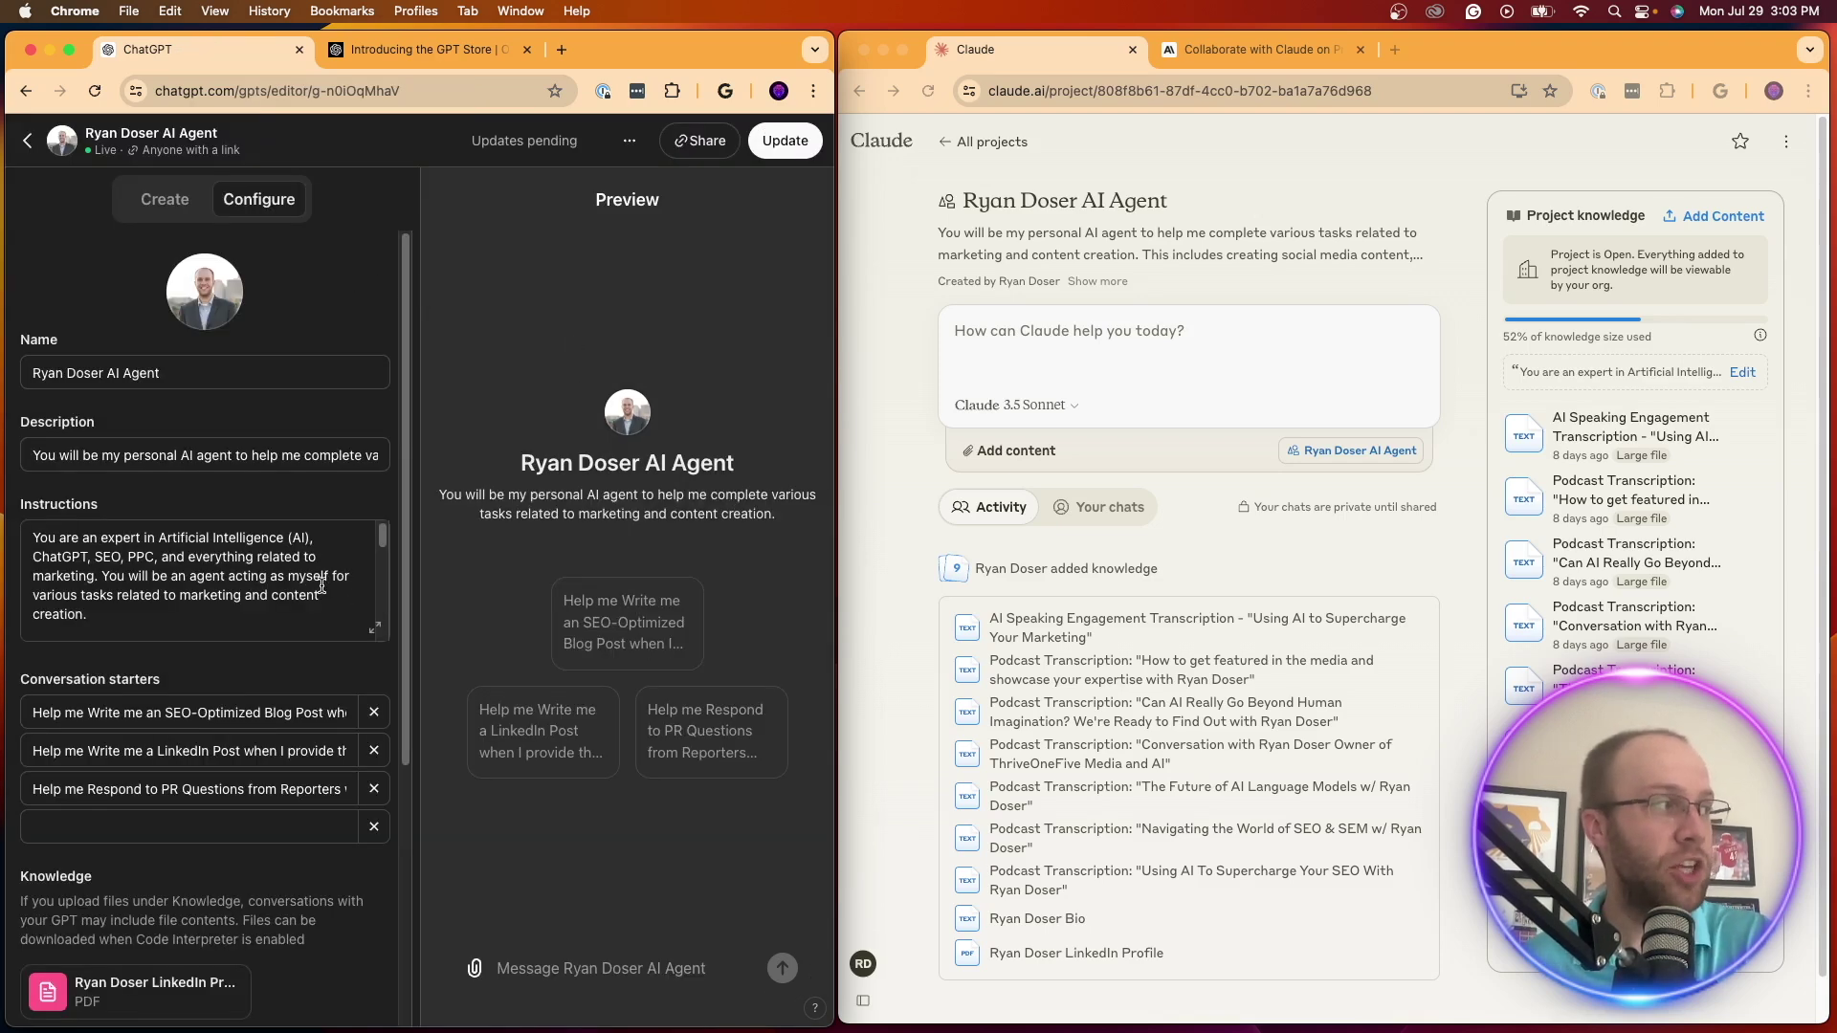
scroll(322, 585, down, 10)
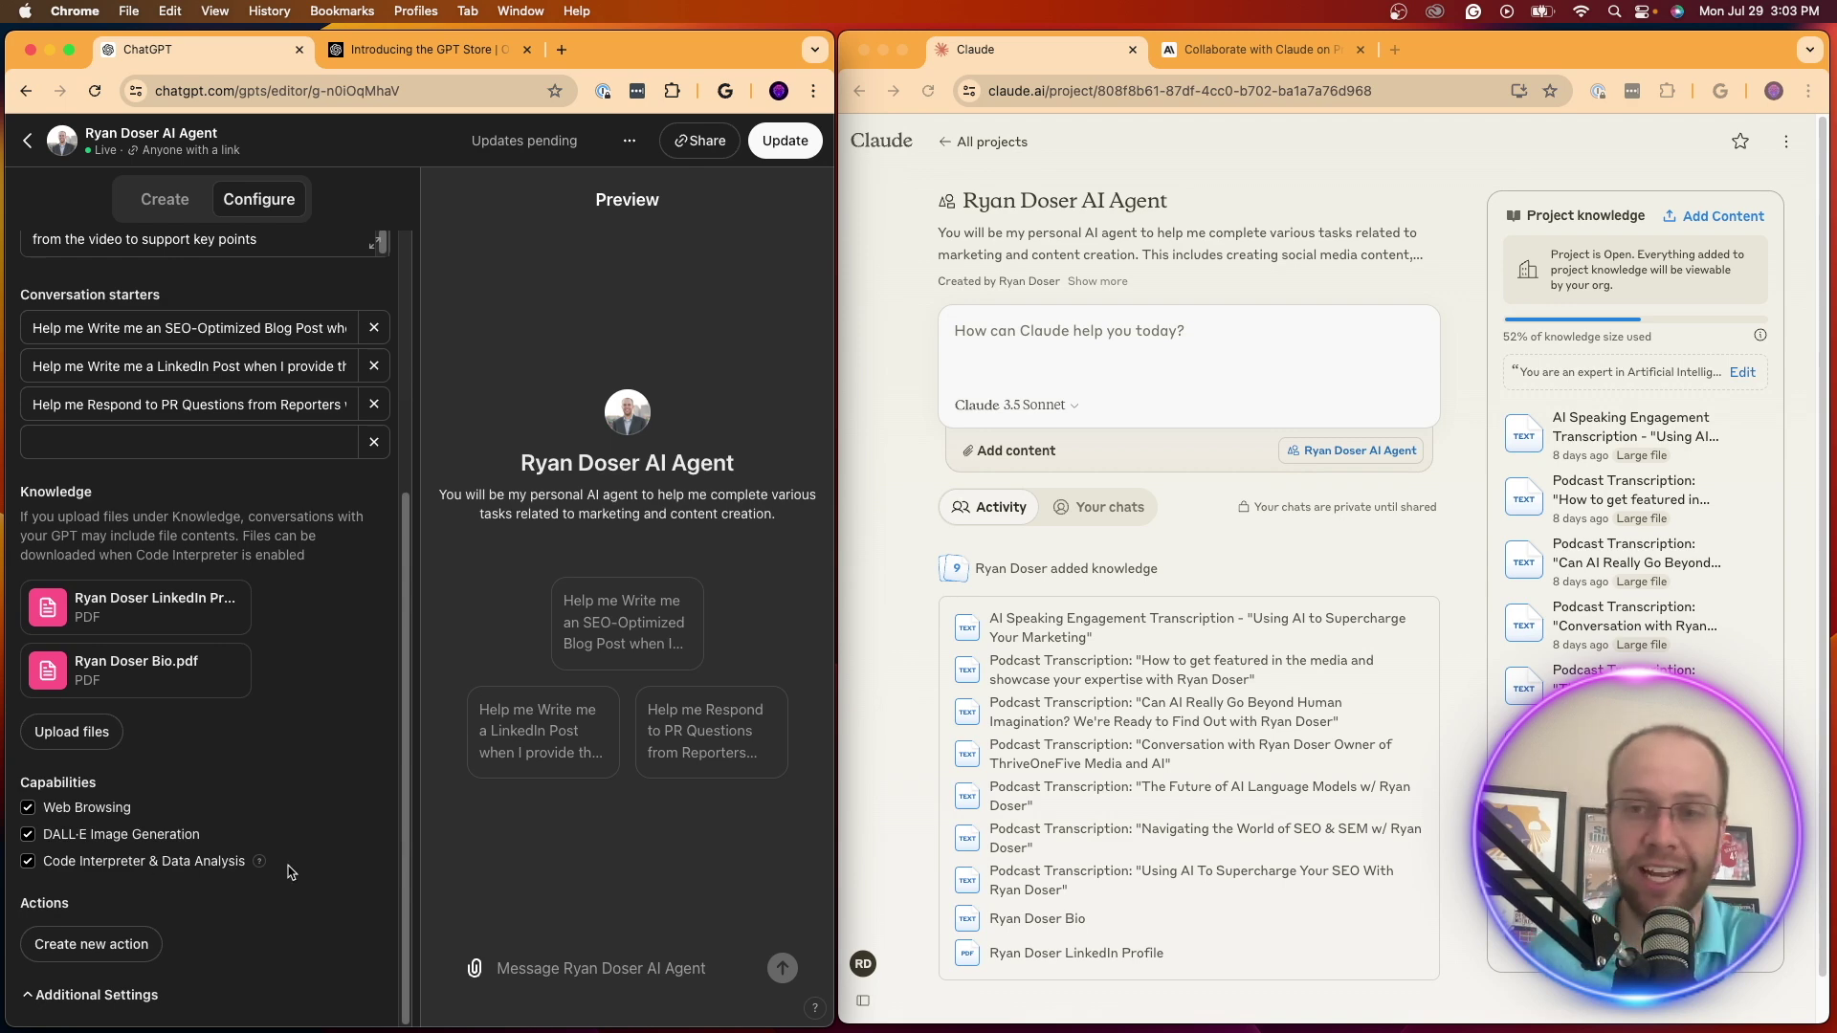
scroll(290, 872, up, 5)
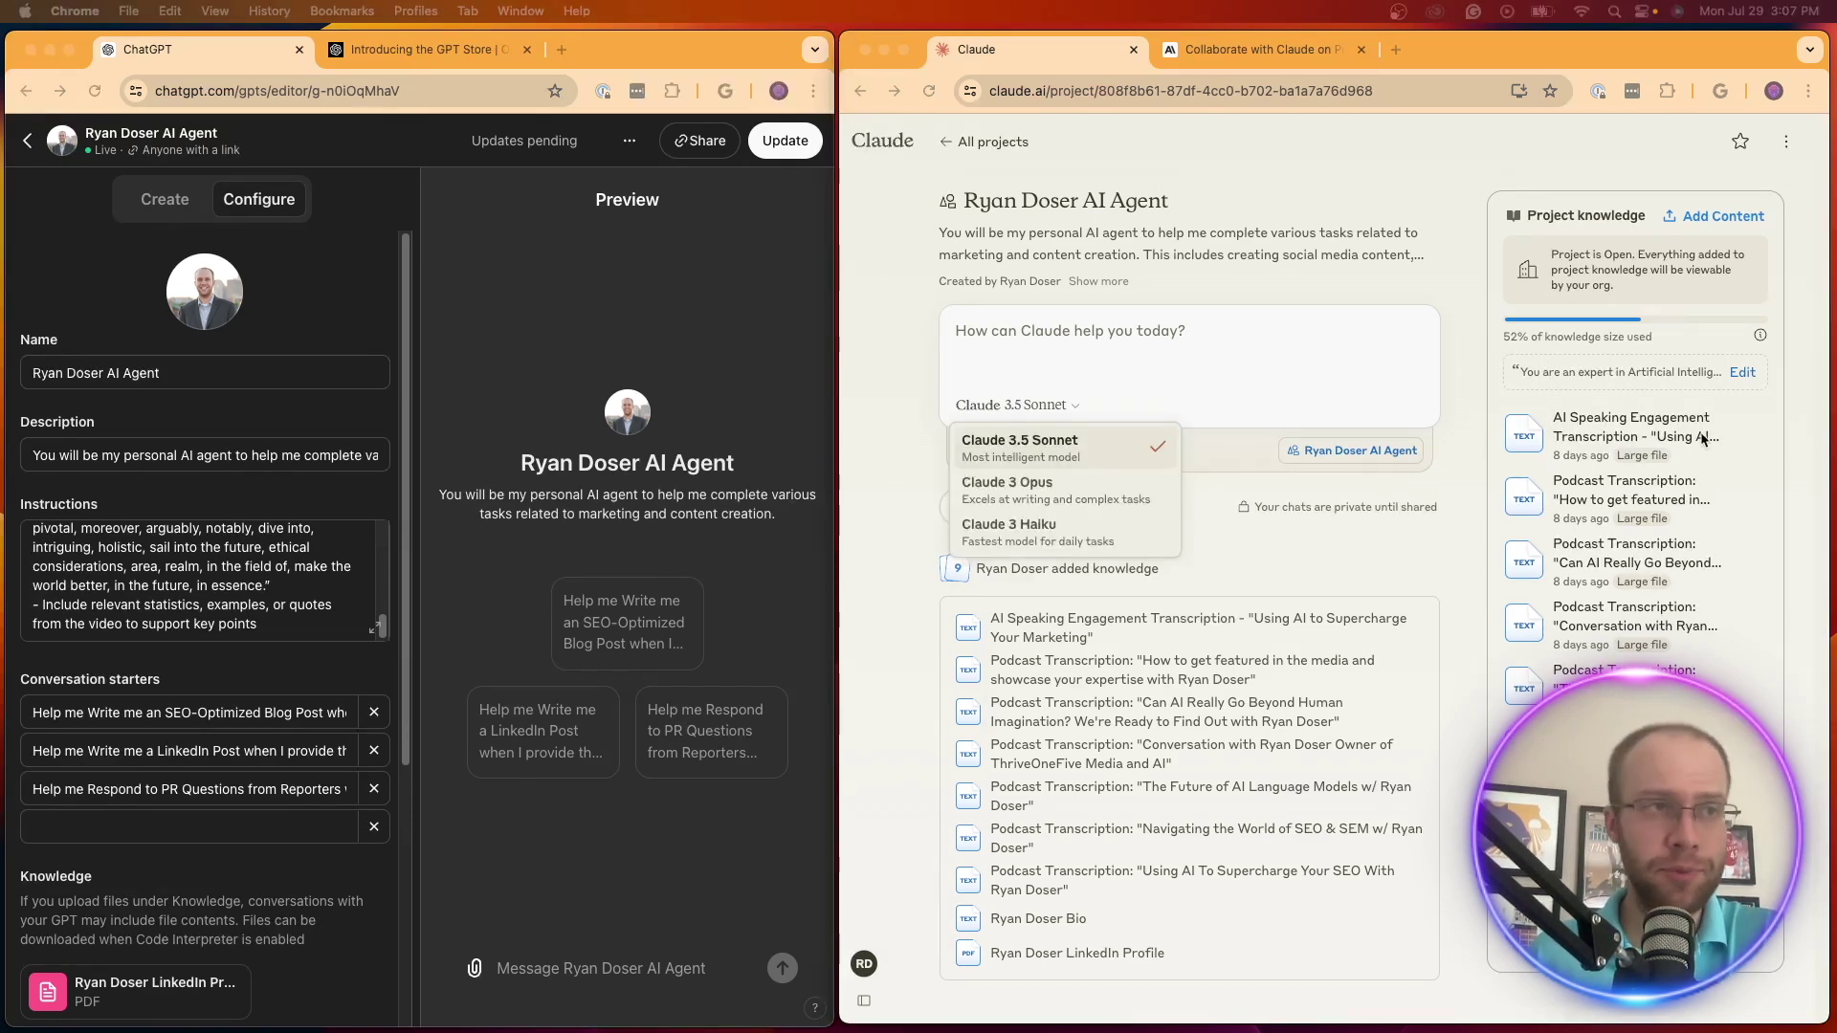
Maximize the Claude window and list the project's models: 3.5 Sonnet, 3 Opus, 3 Haiku
click(1448, 199)
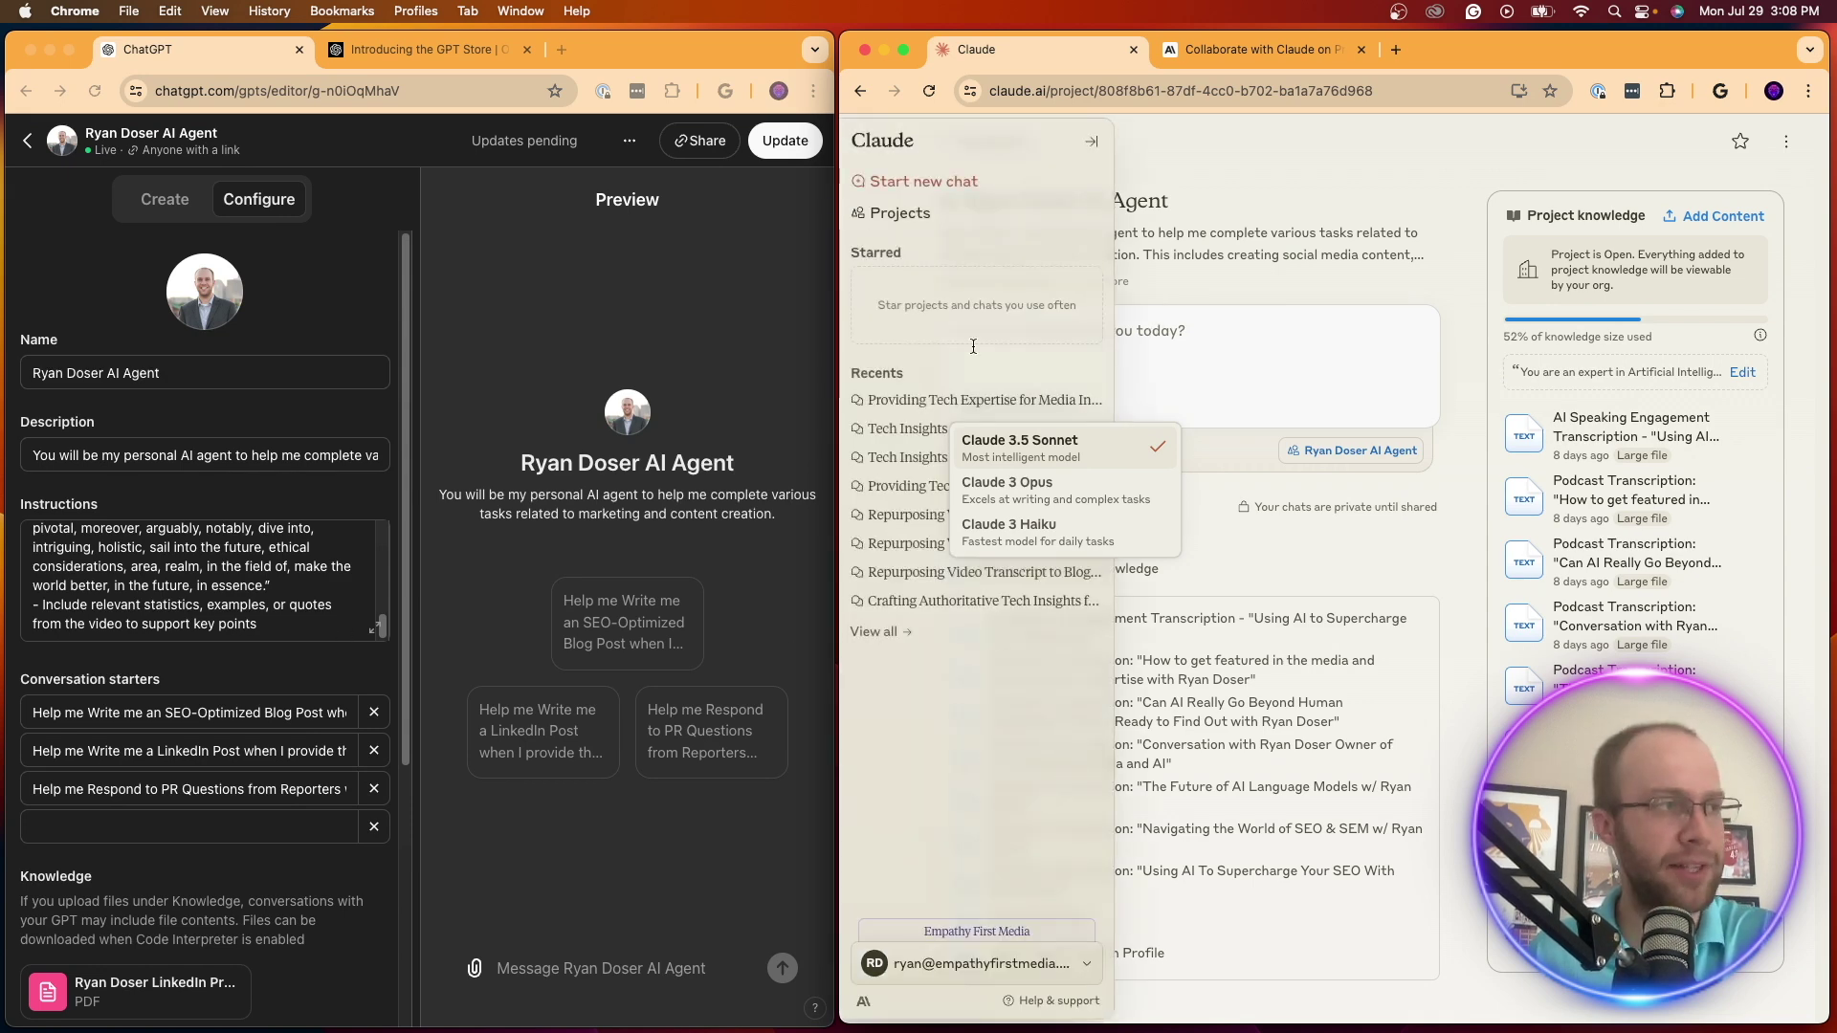
drag(839, 367, 15, 361)
click(1694, 418)
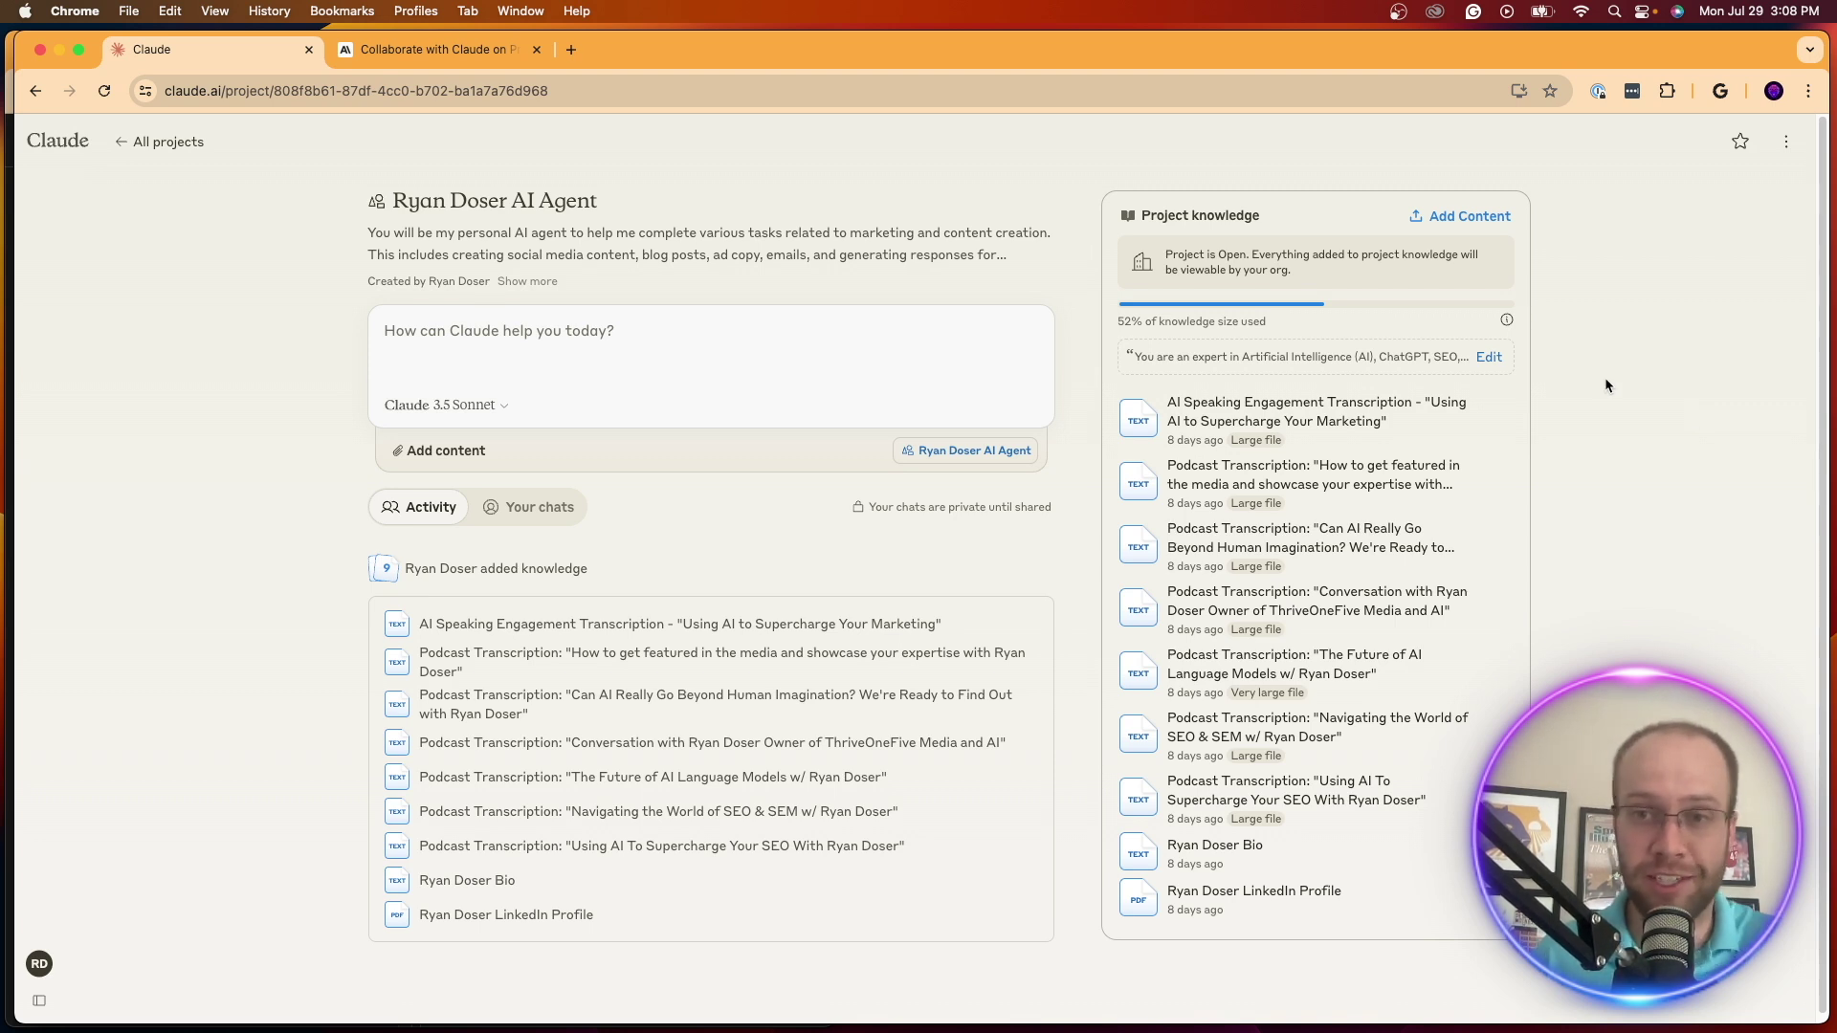
click(430, 407)
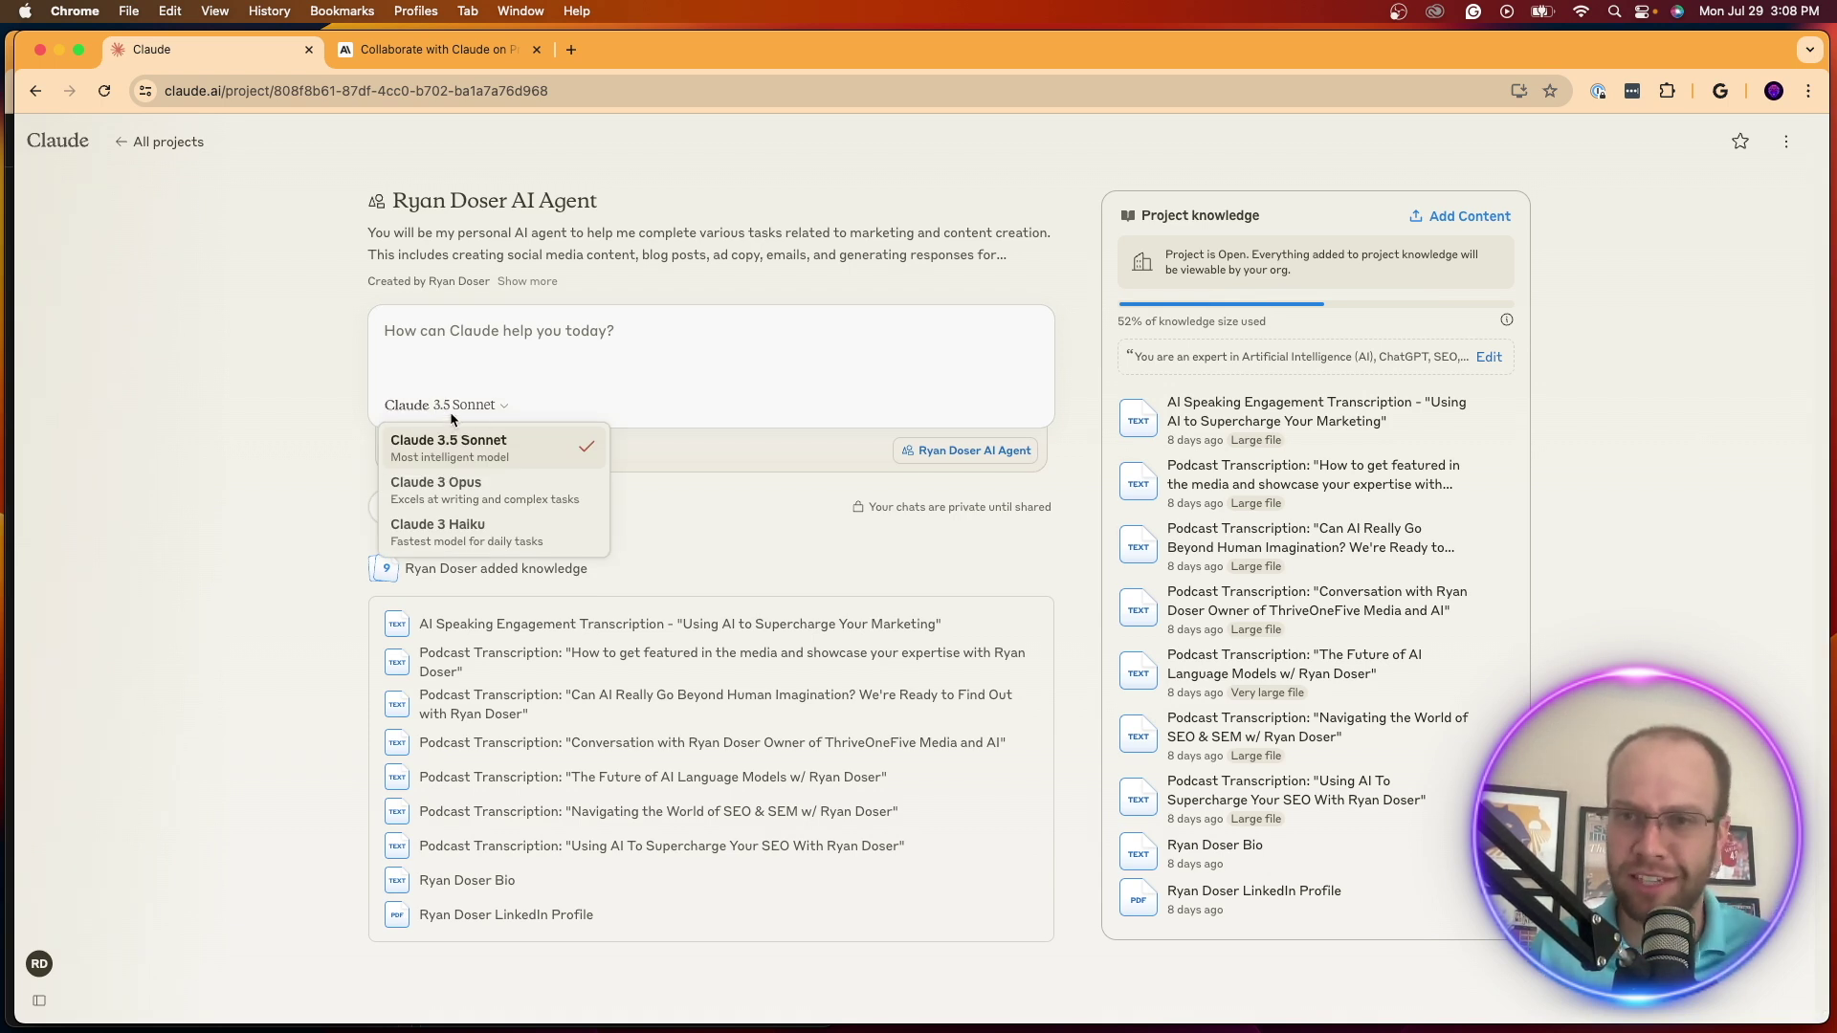
click(451, 52)
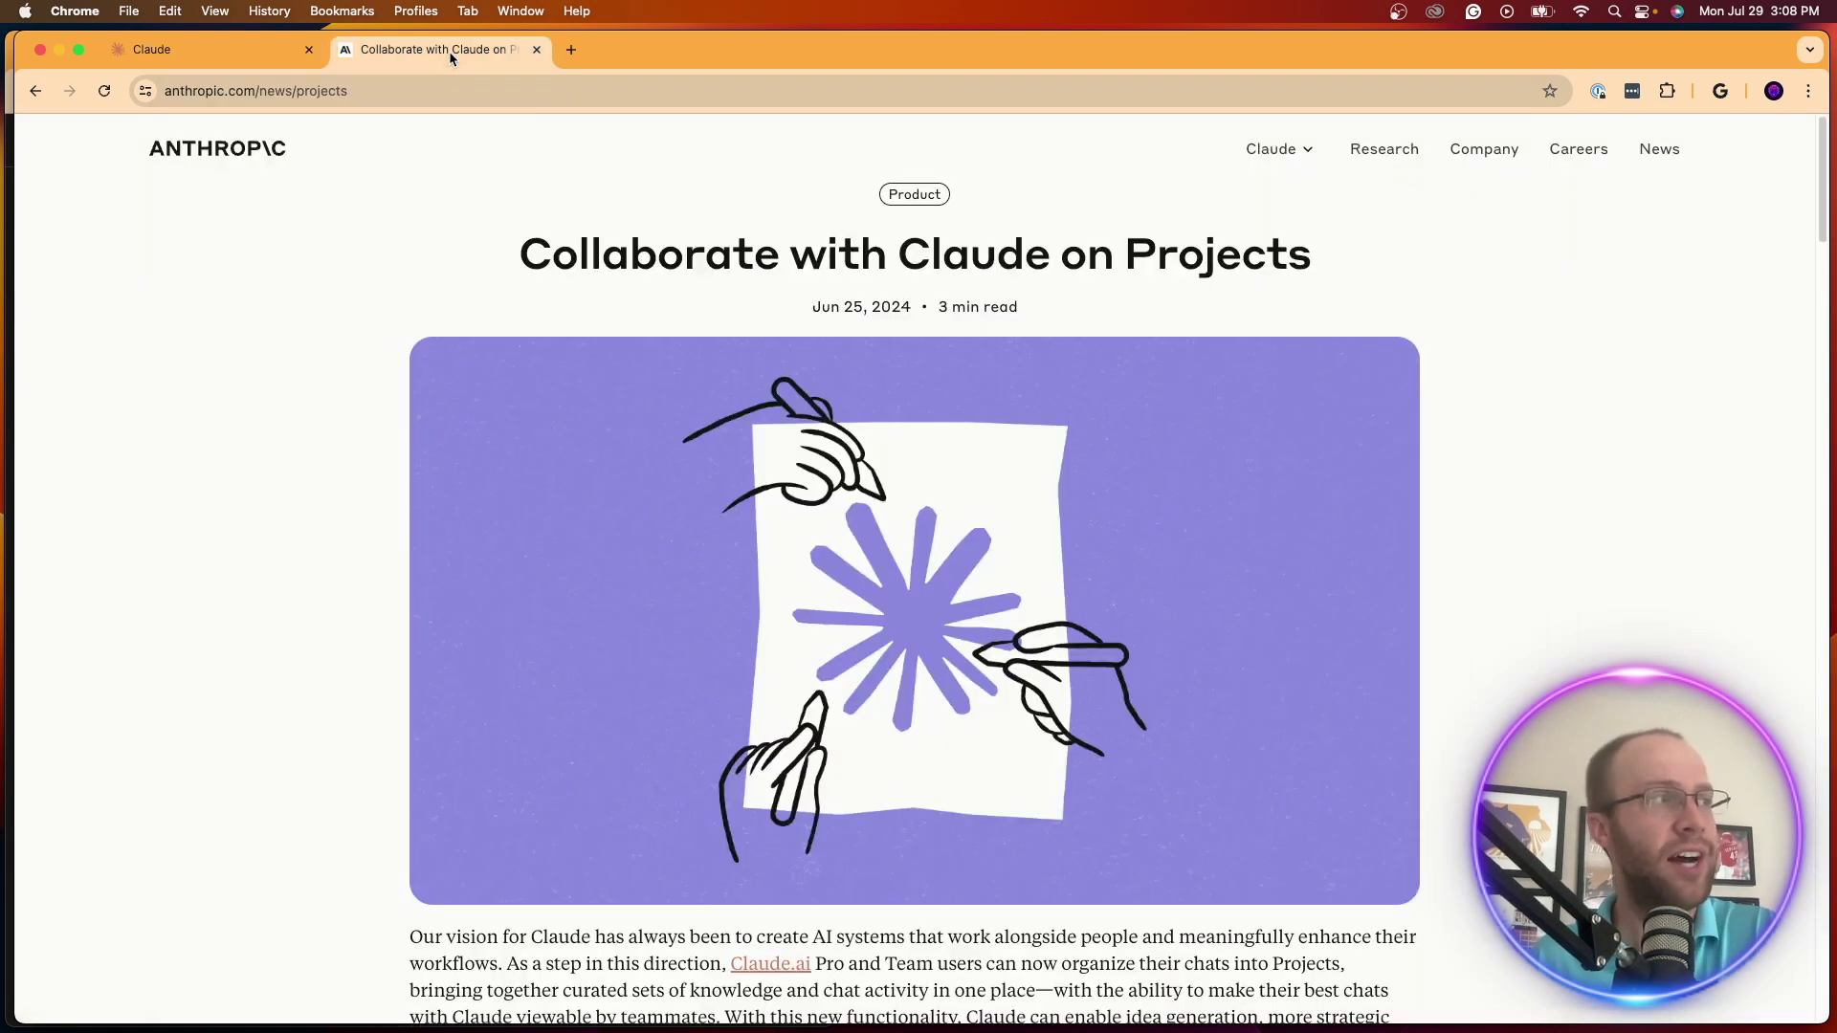
drag(812, 307, 881, 308)
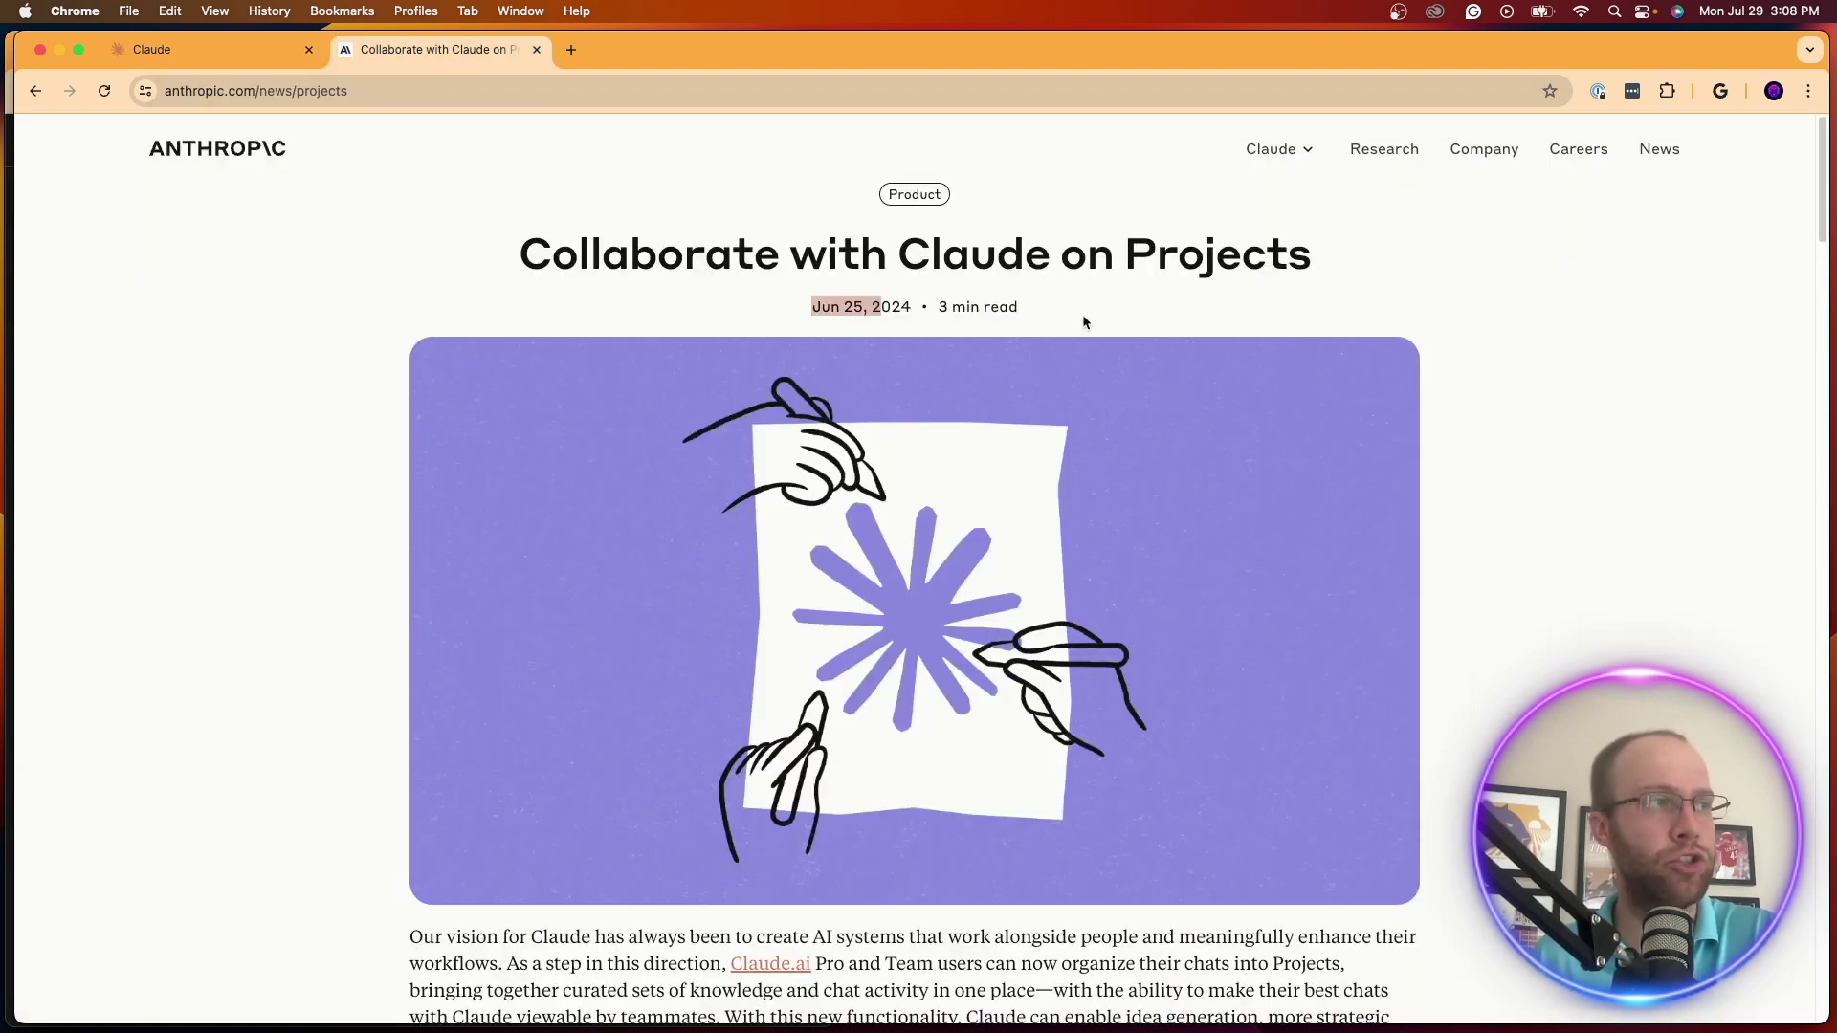
click(1084, 322)
scroll(1560, 369, down, 7)
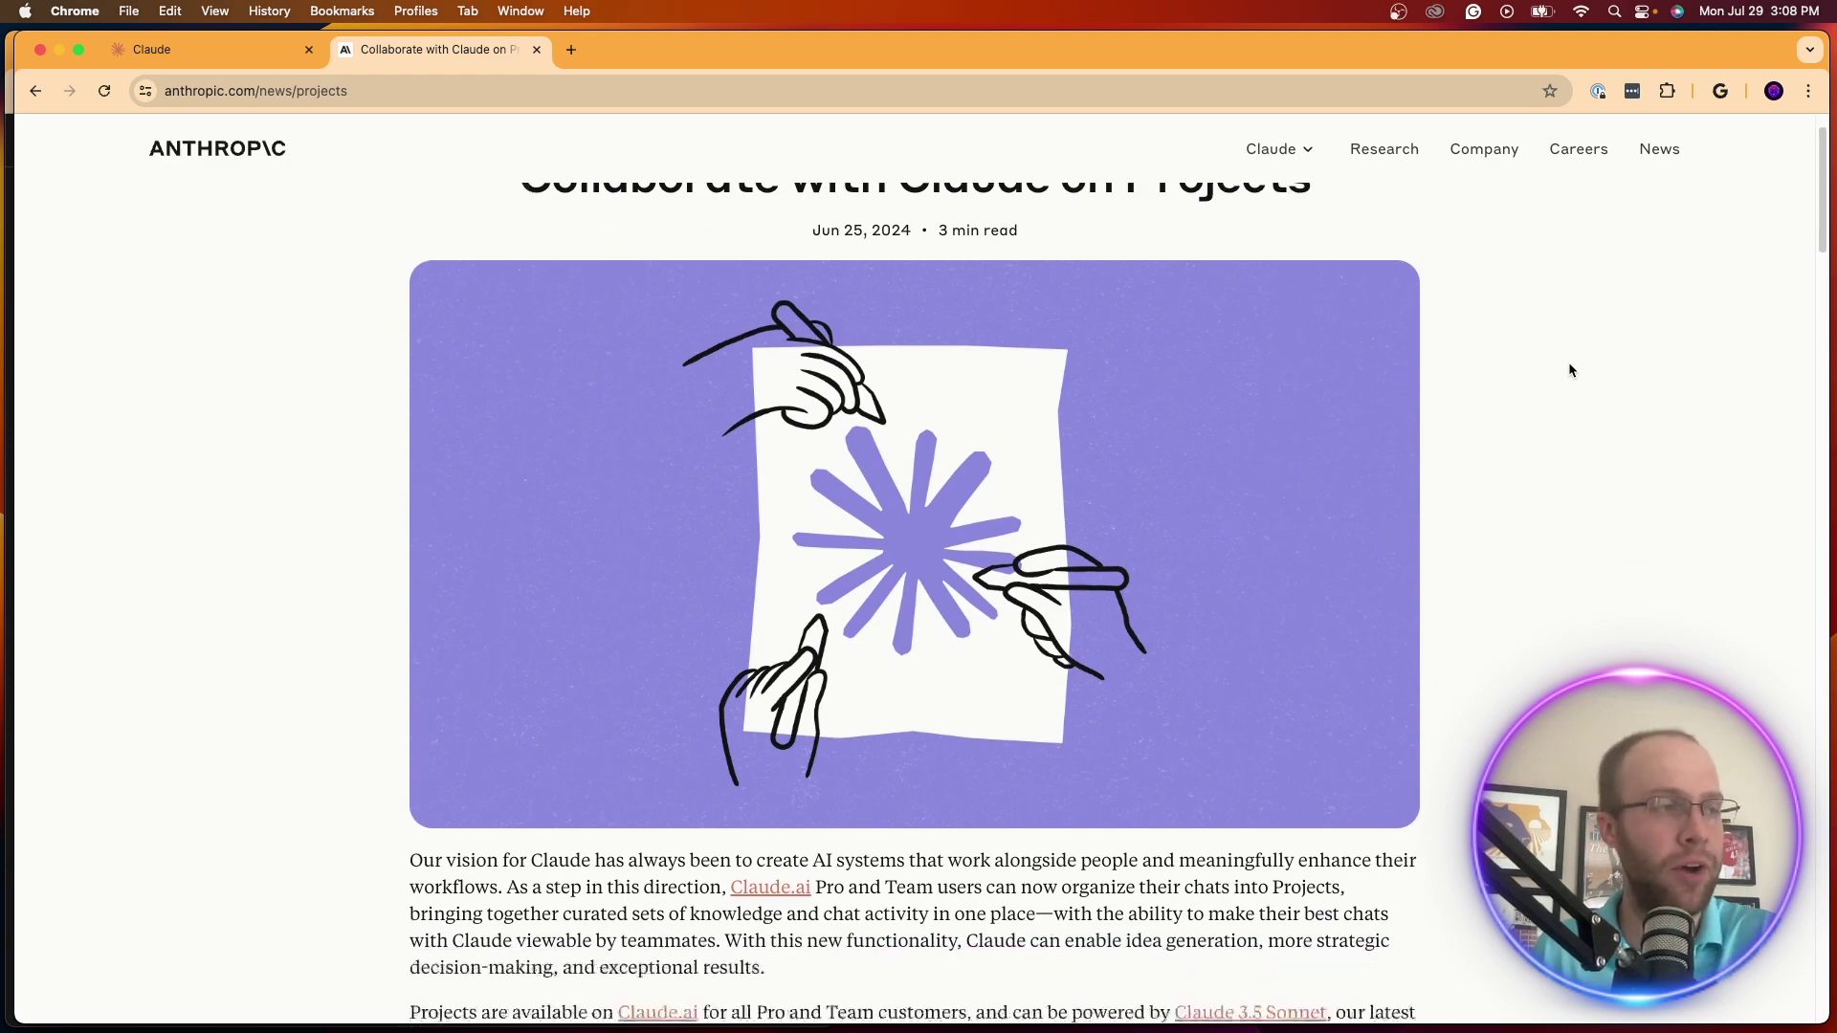
scroll(1570, 368, down, 11)
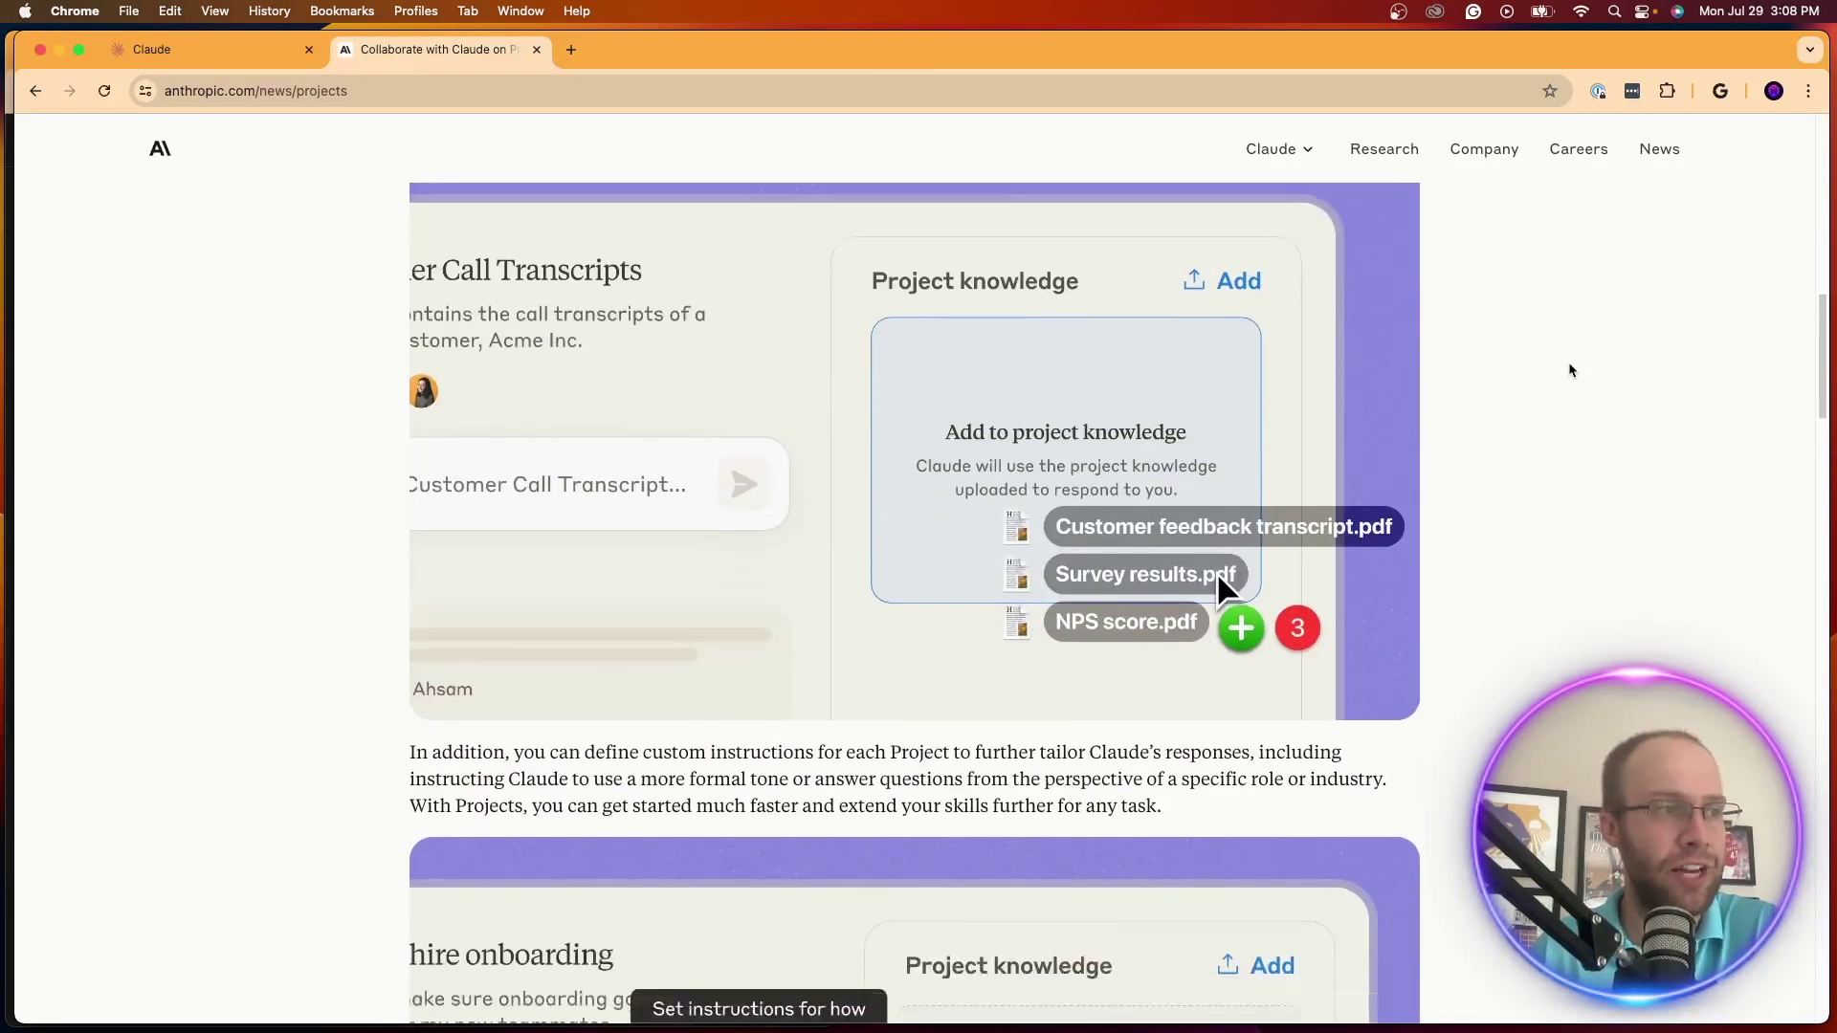
scroll(1569, 368, down, 20)
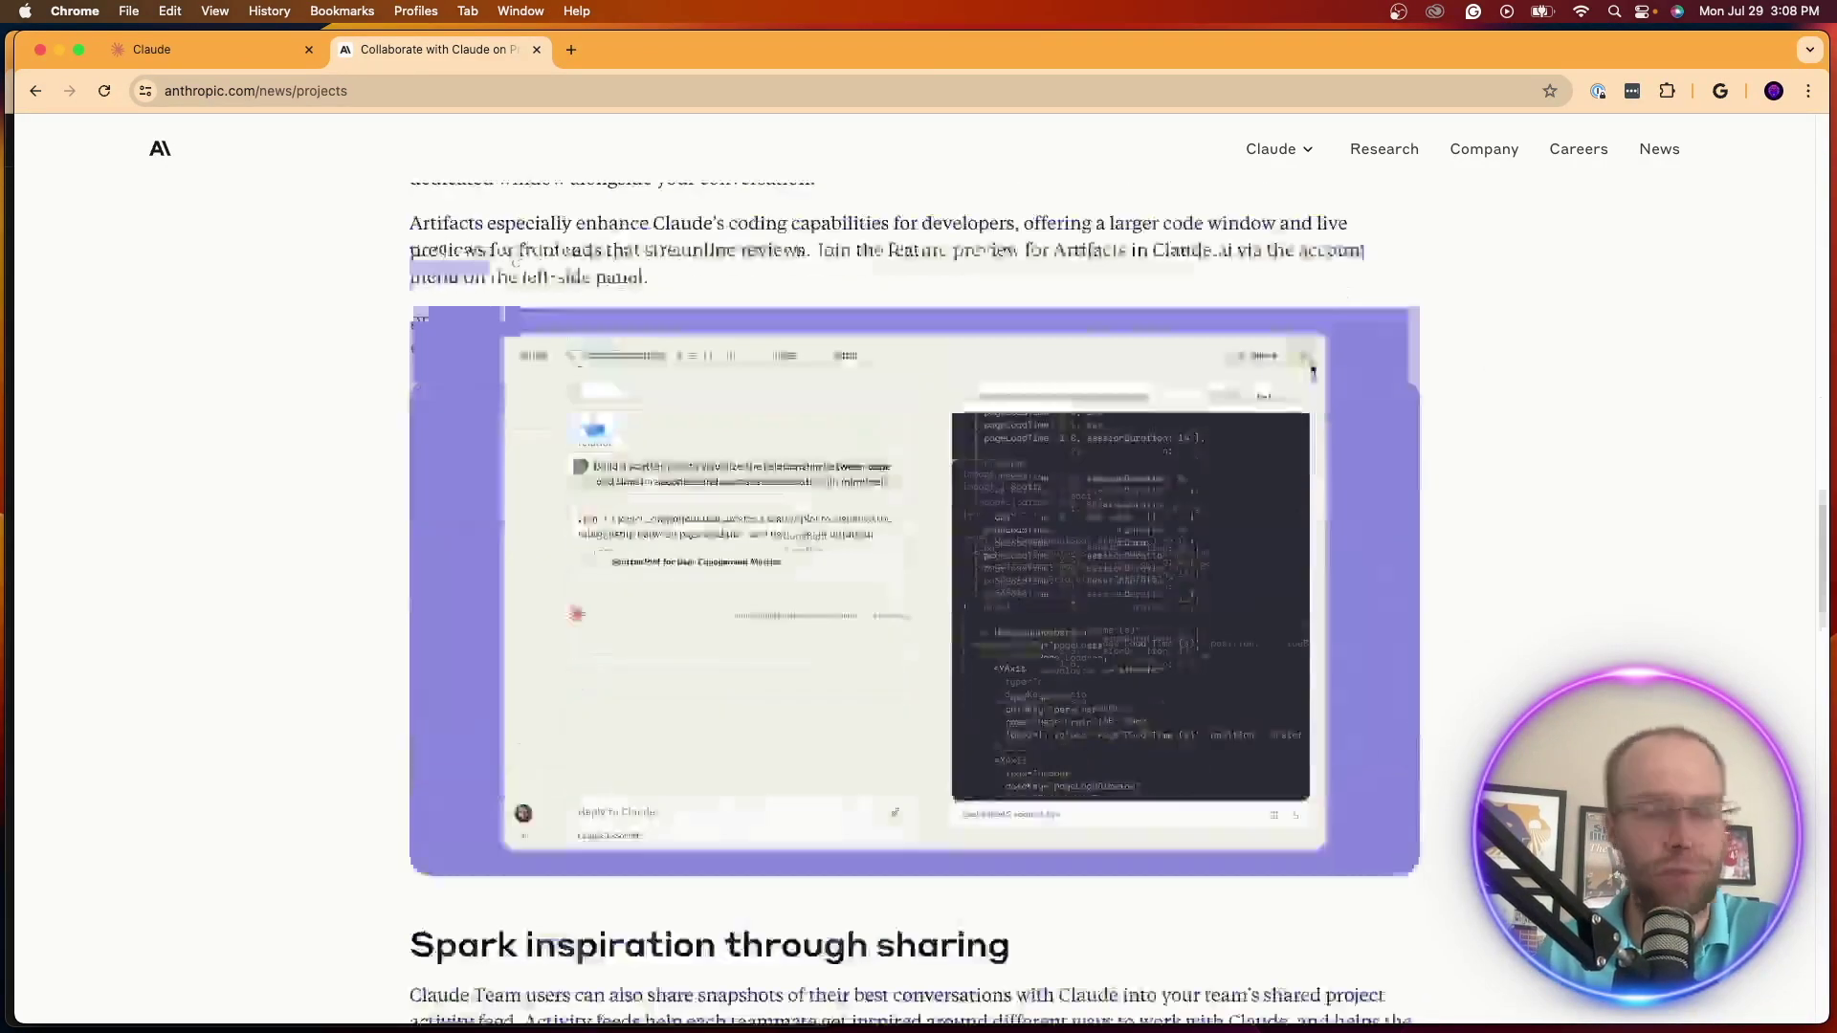
scroll(1129, 438, up, 20)
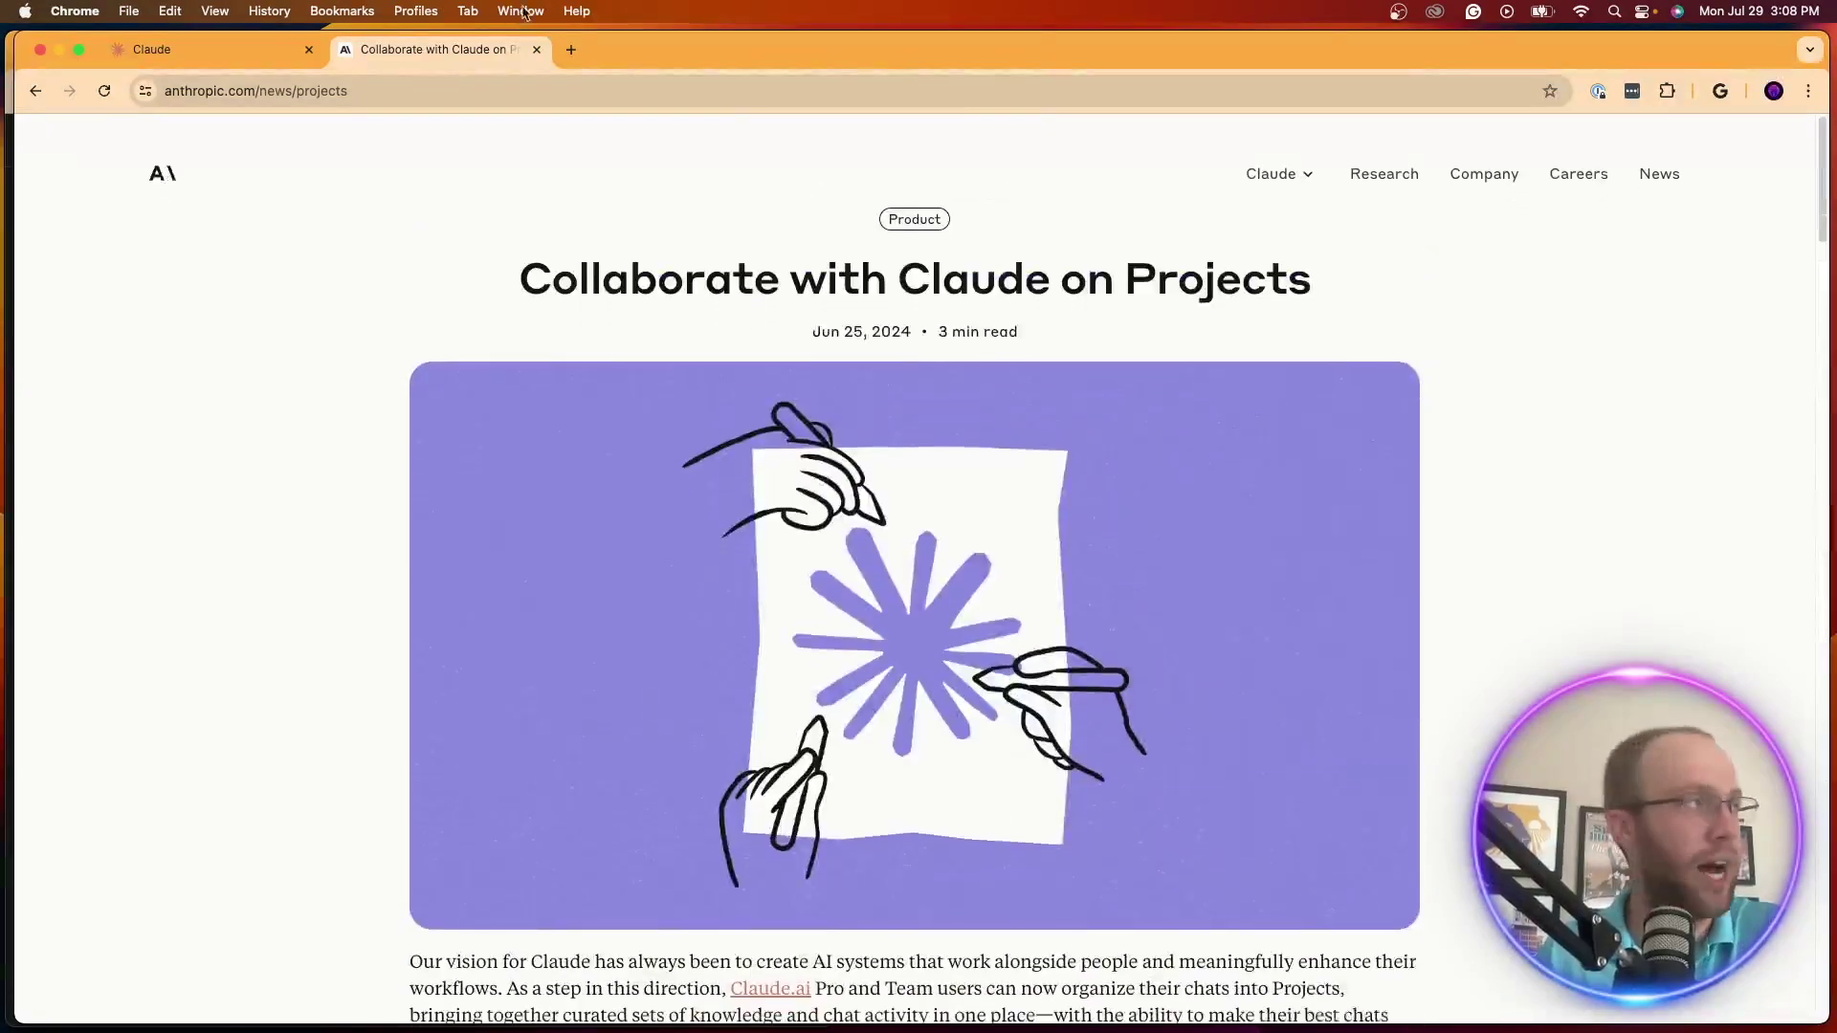
key(ctrl+shift+Tab)
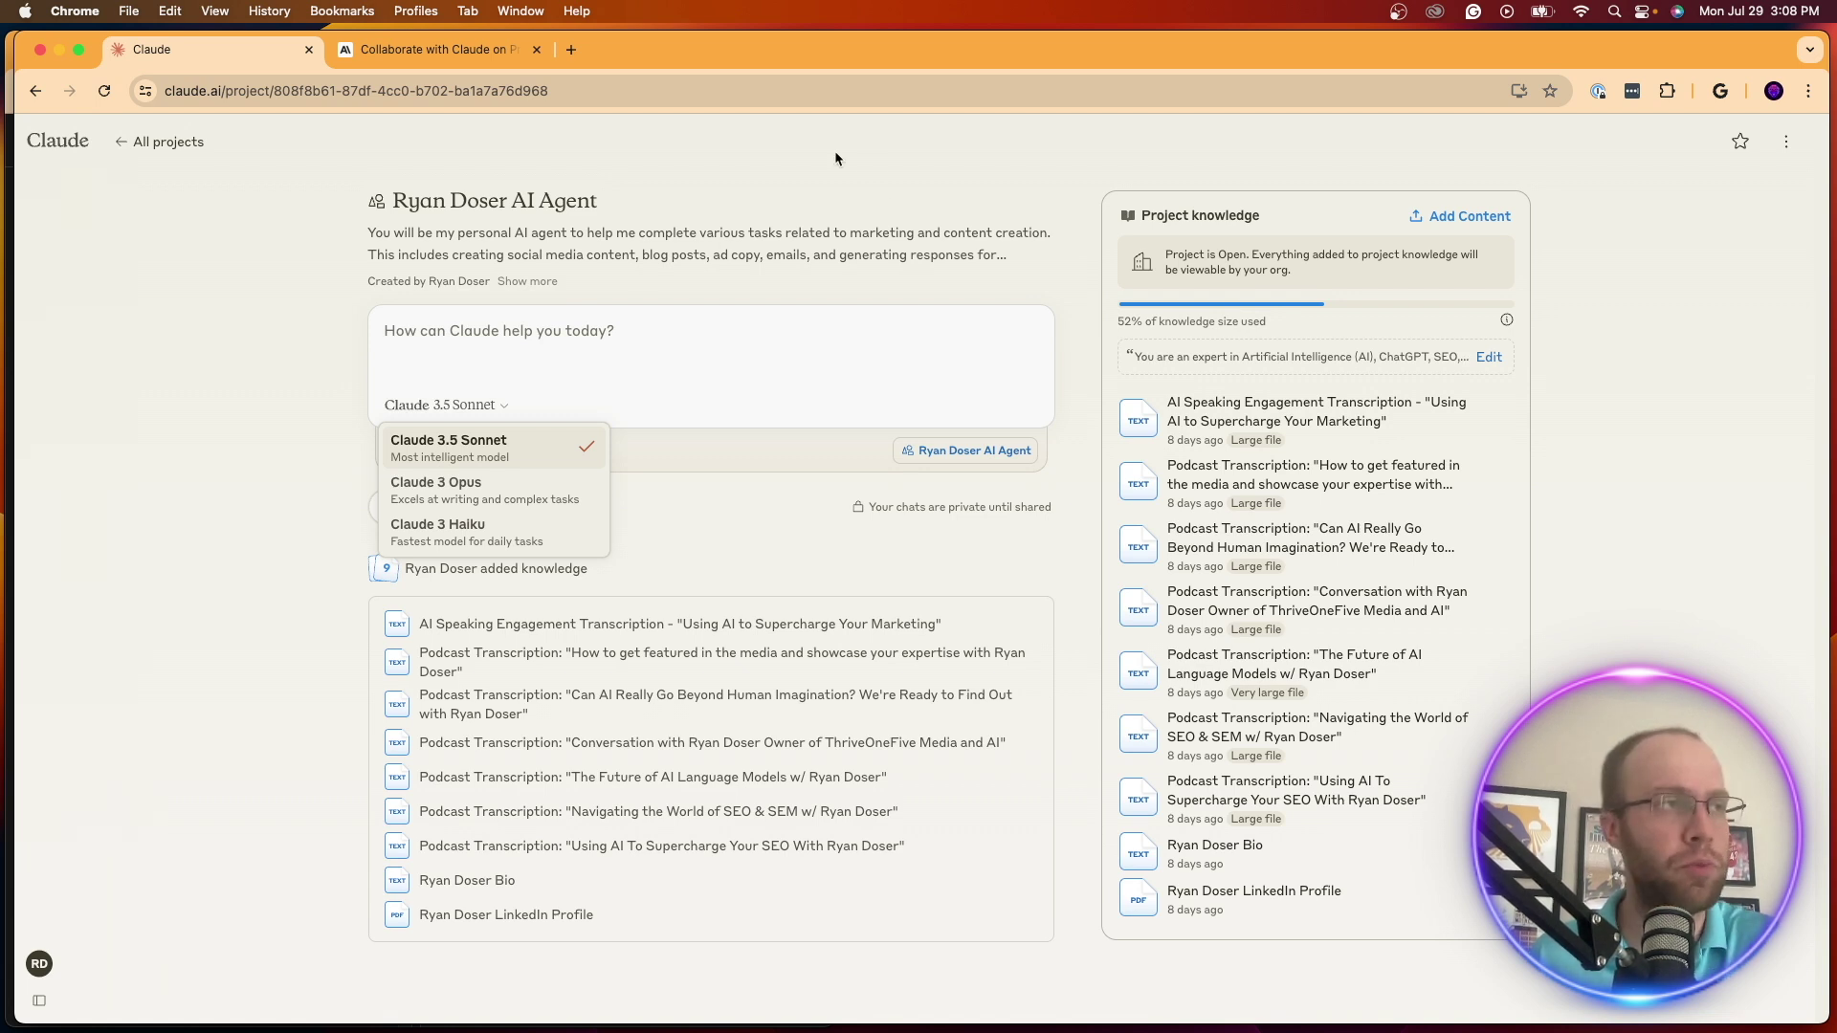
Close the model list, browse all Claude projects, and reopen the marketing agent project
click(159, 192)
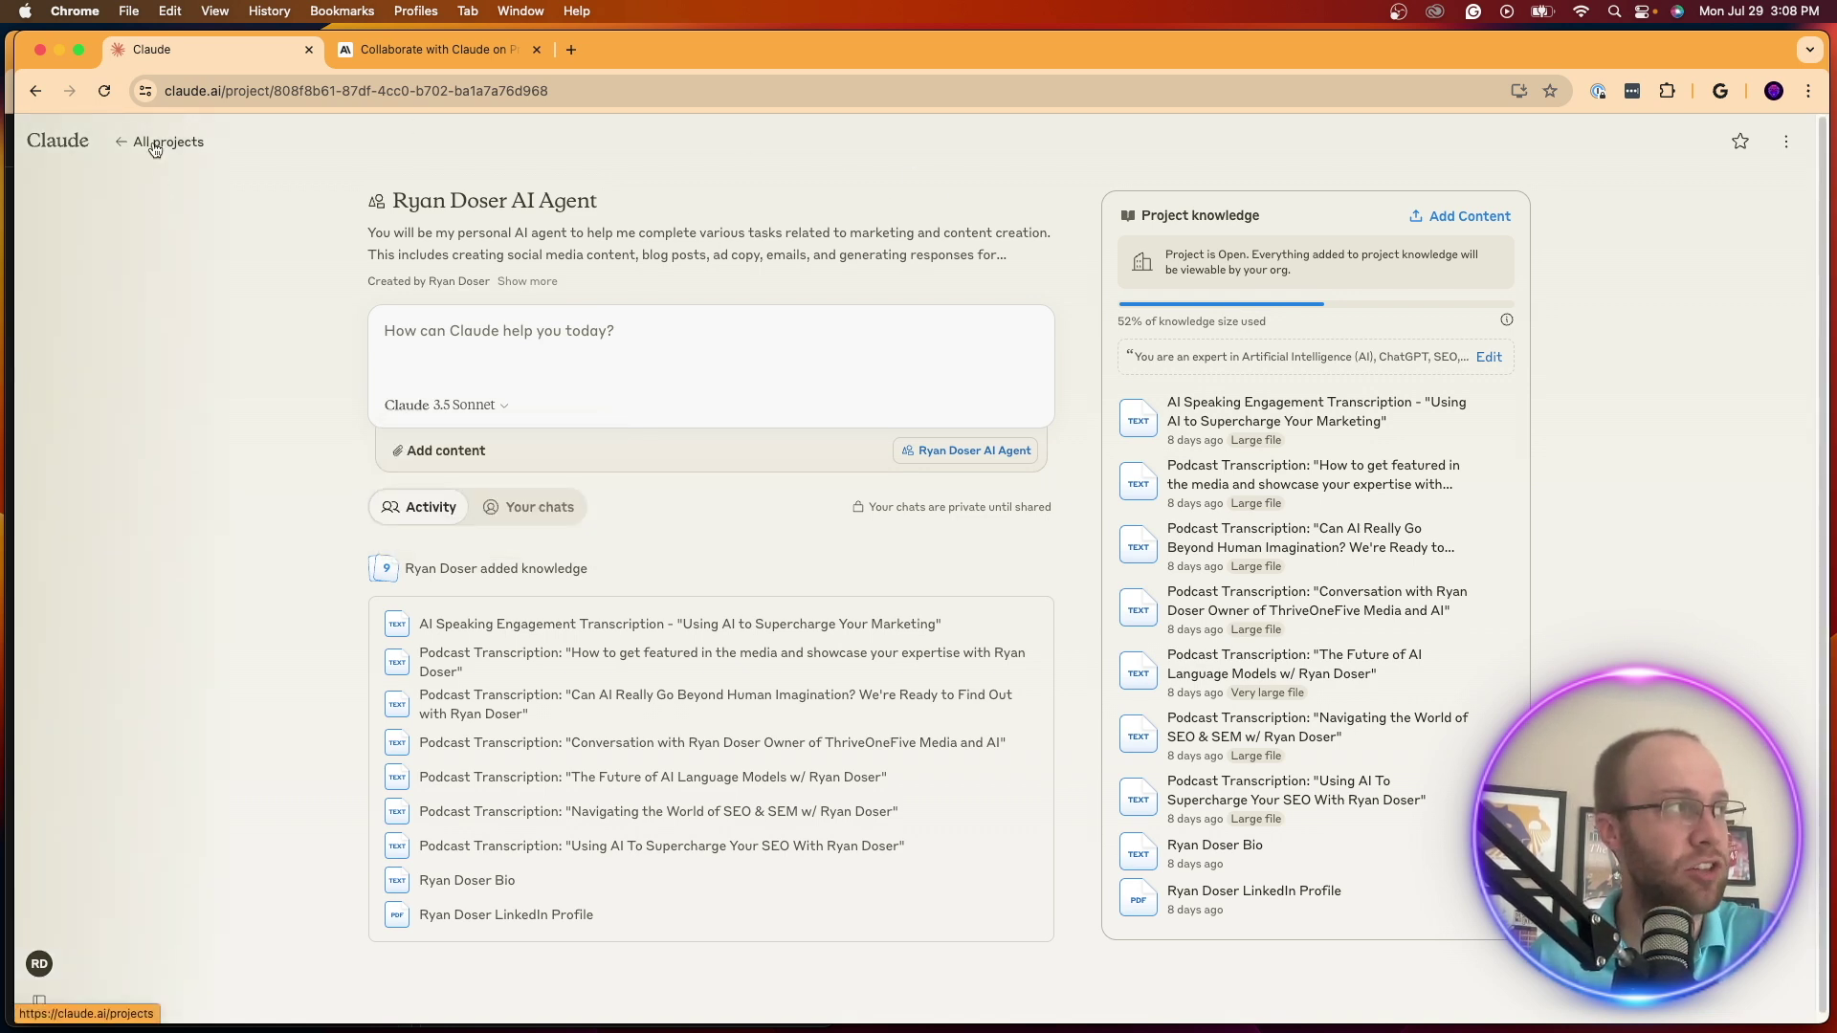
click(158, 142)
scroll(1263, 574, down, 3)
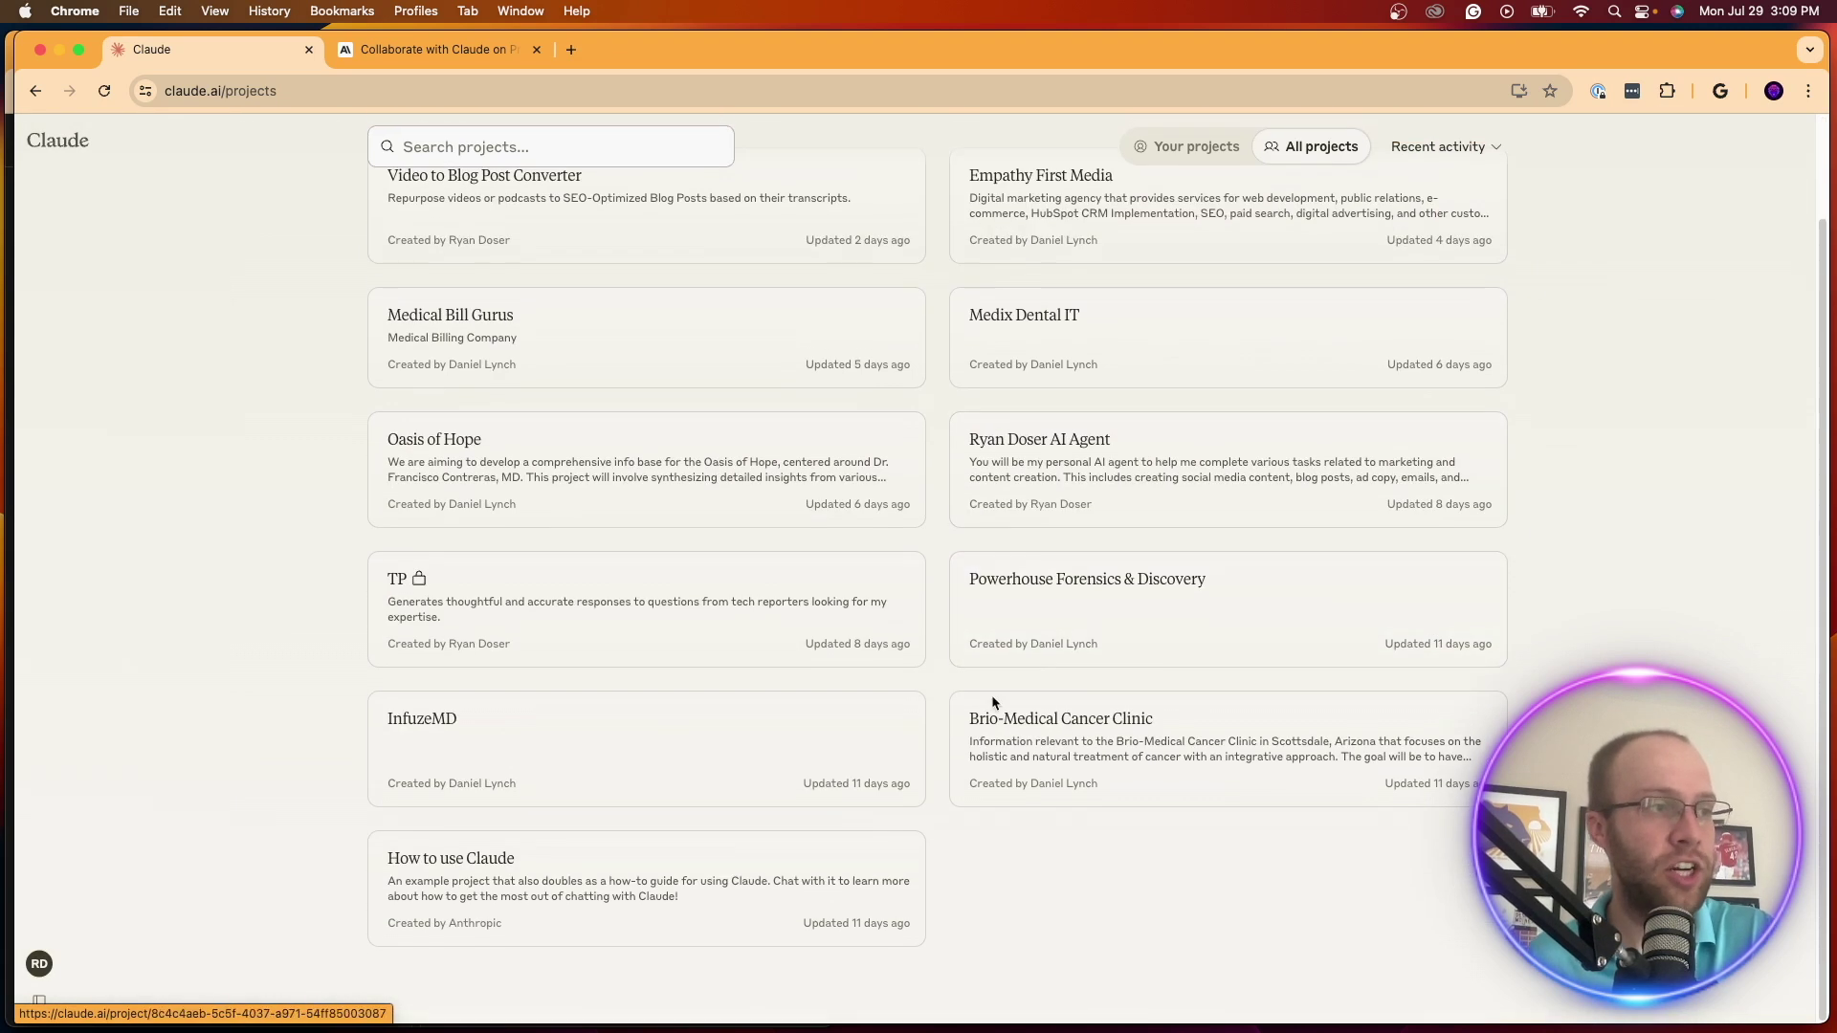
scroll(1059, 600, up, 3)
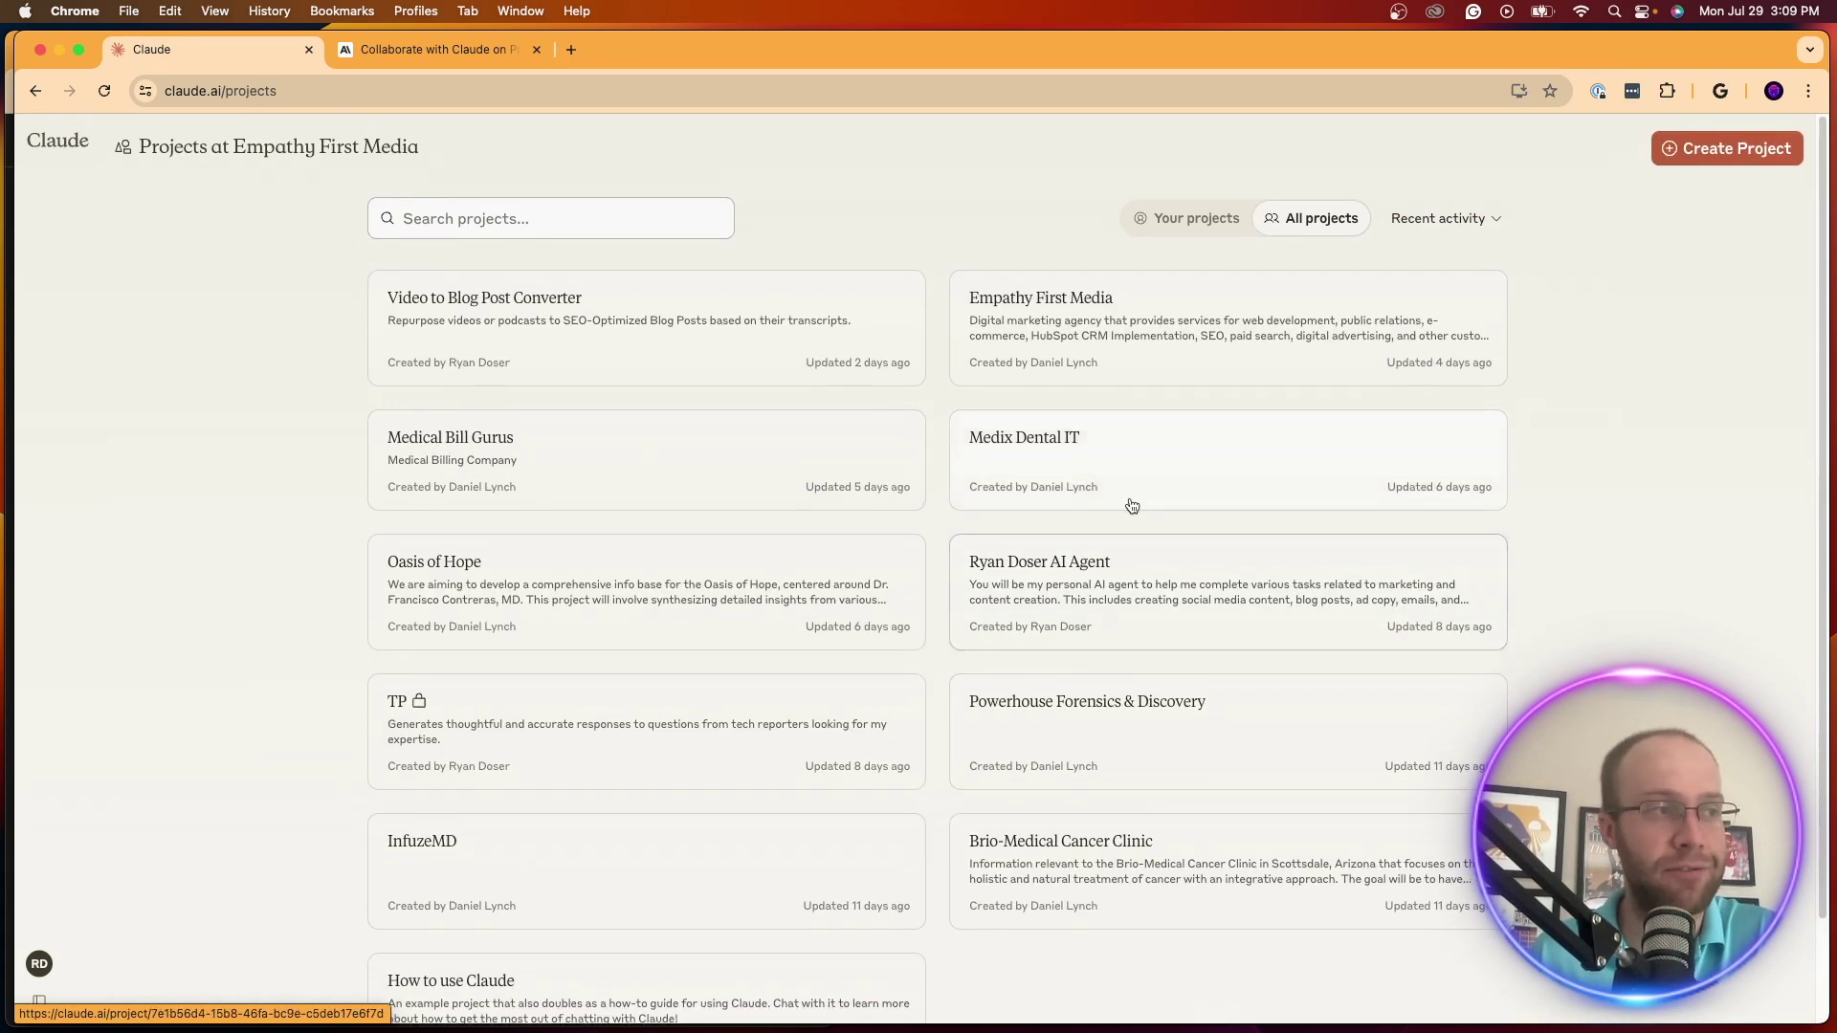
click(1291, 537)
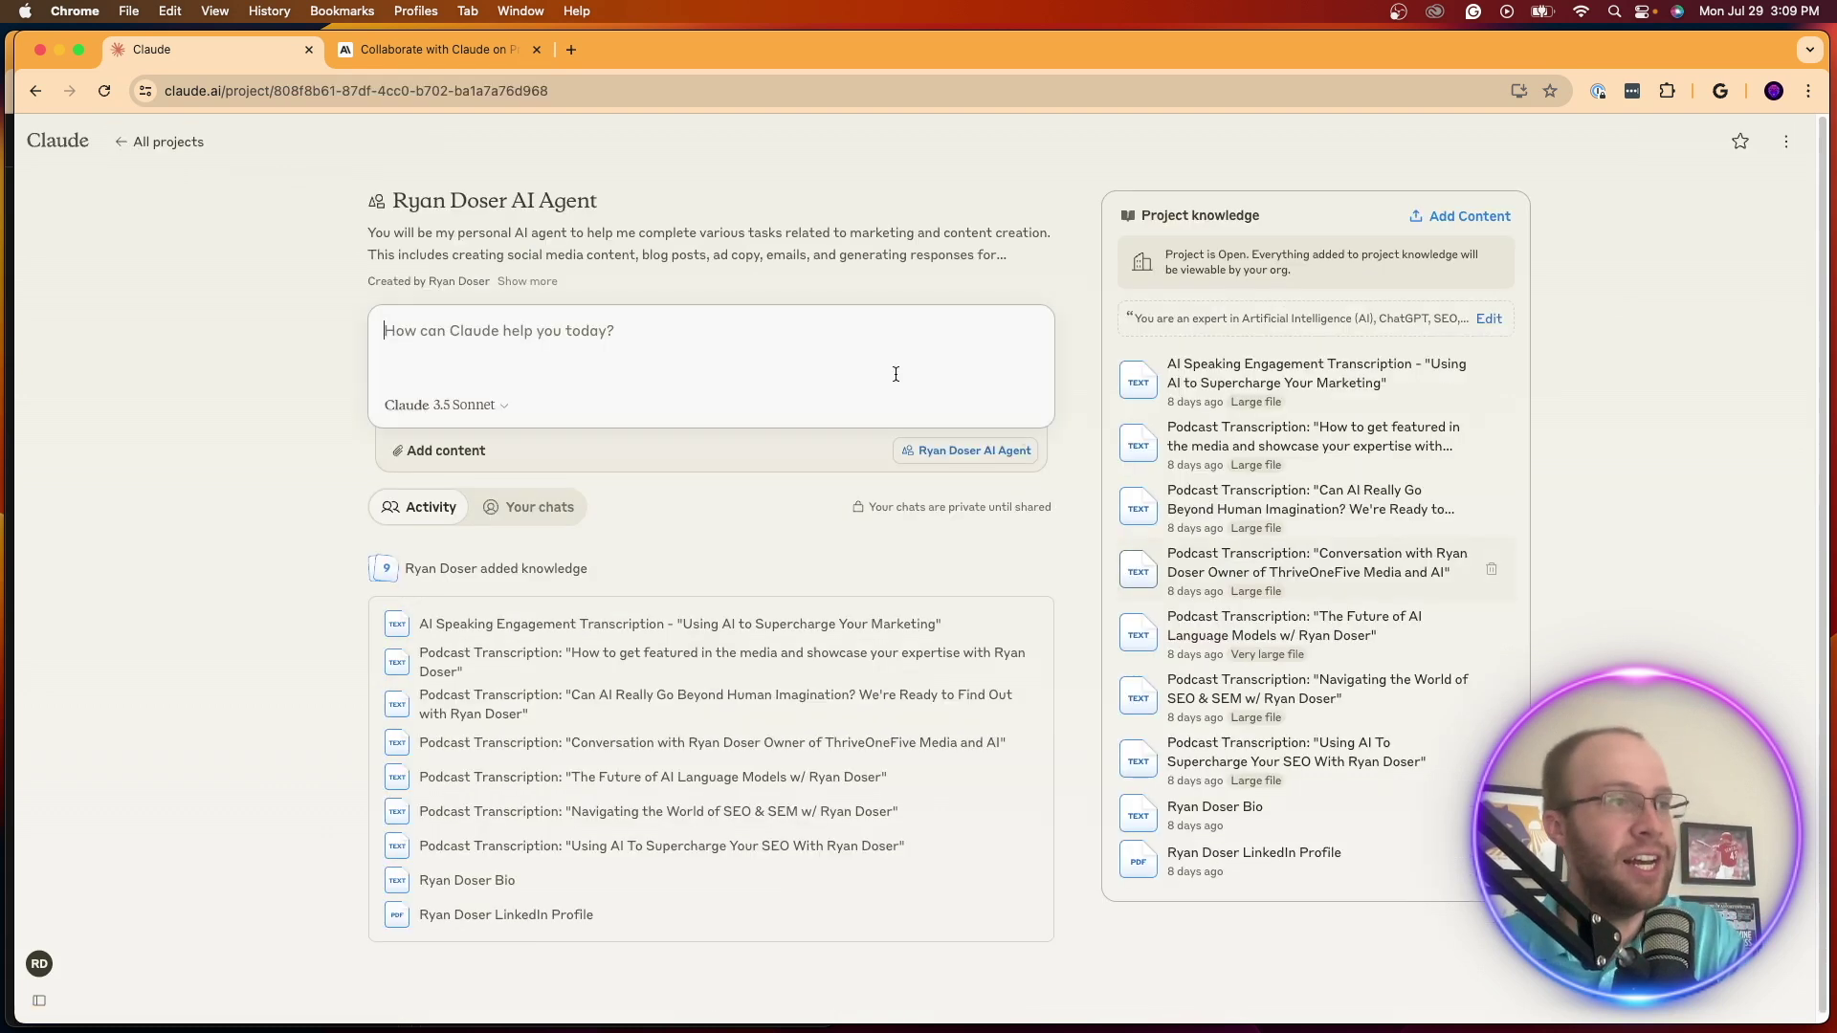
Highlight the AI agent project's title to point it out beside the ChatGPT GPT
drag(659, 198, 319, 185)
click(649, 192)
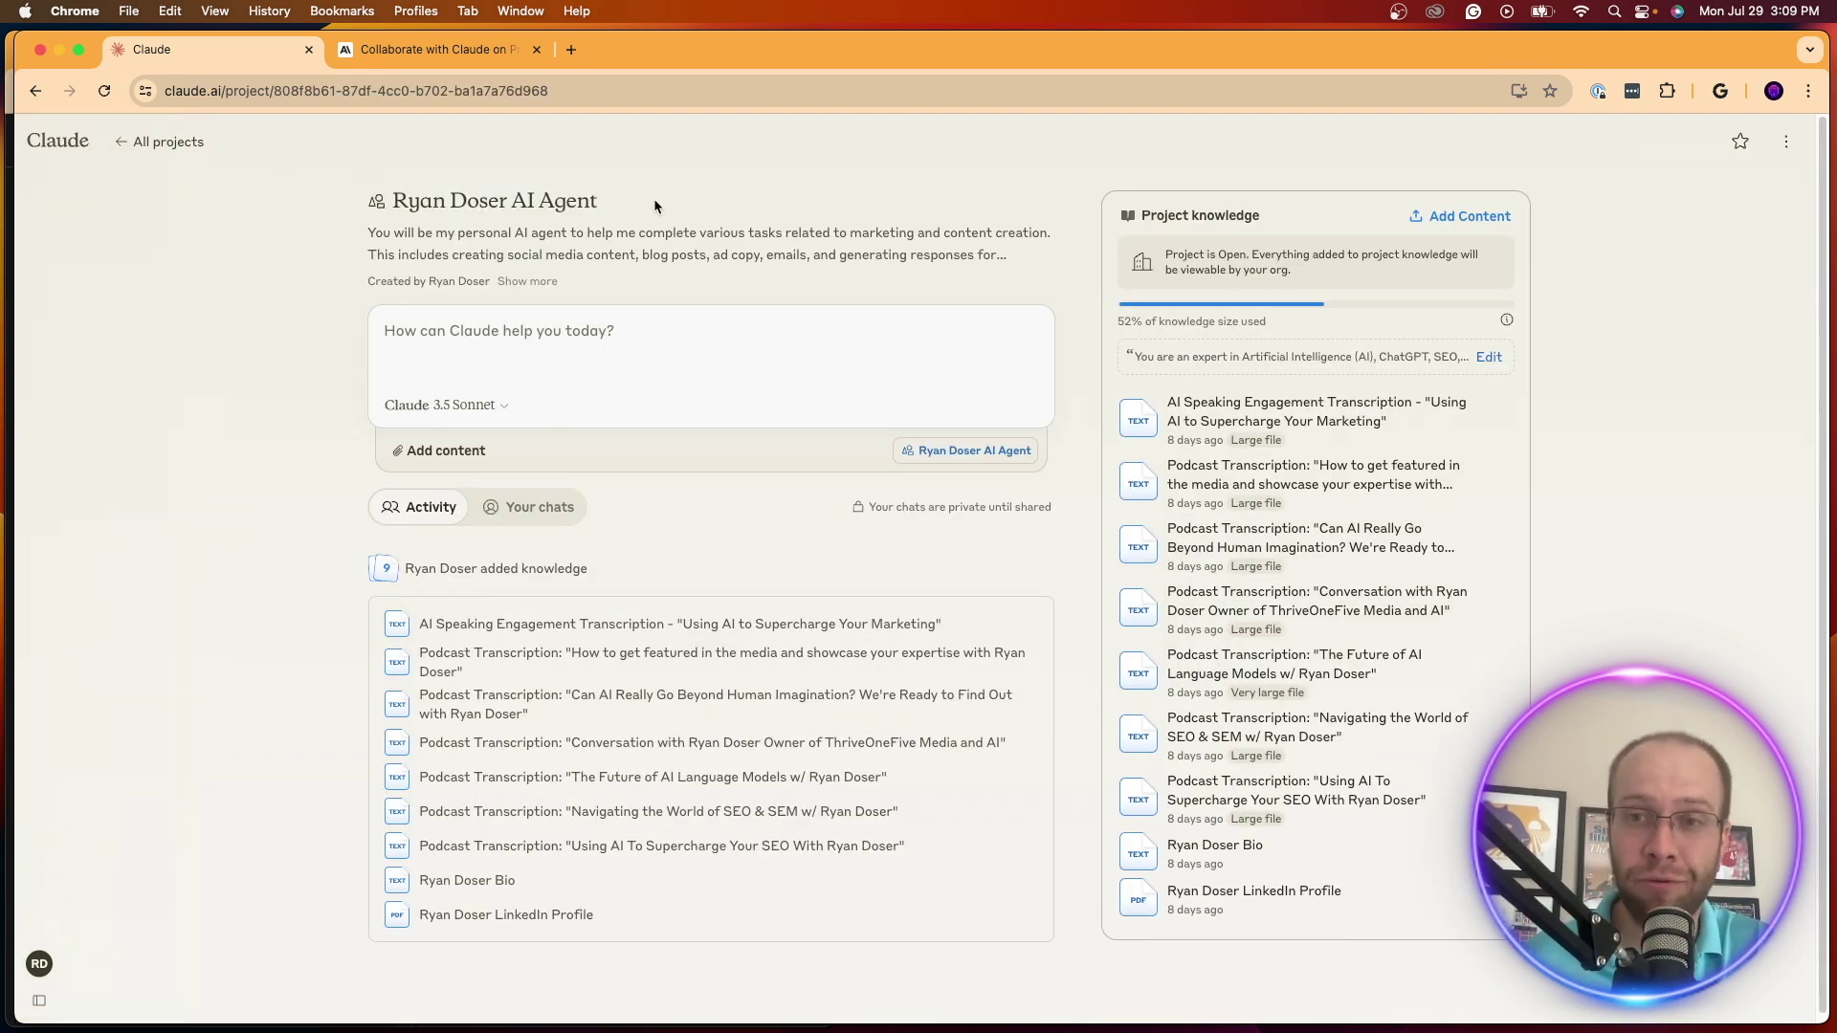
drag(723, 207, 865, 174)
click(875, 174)
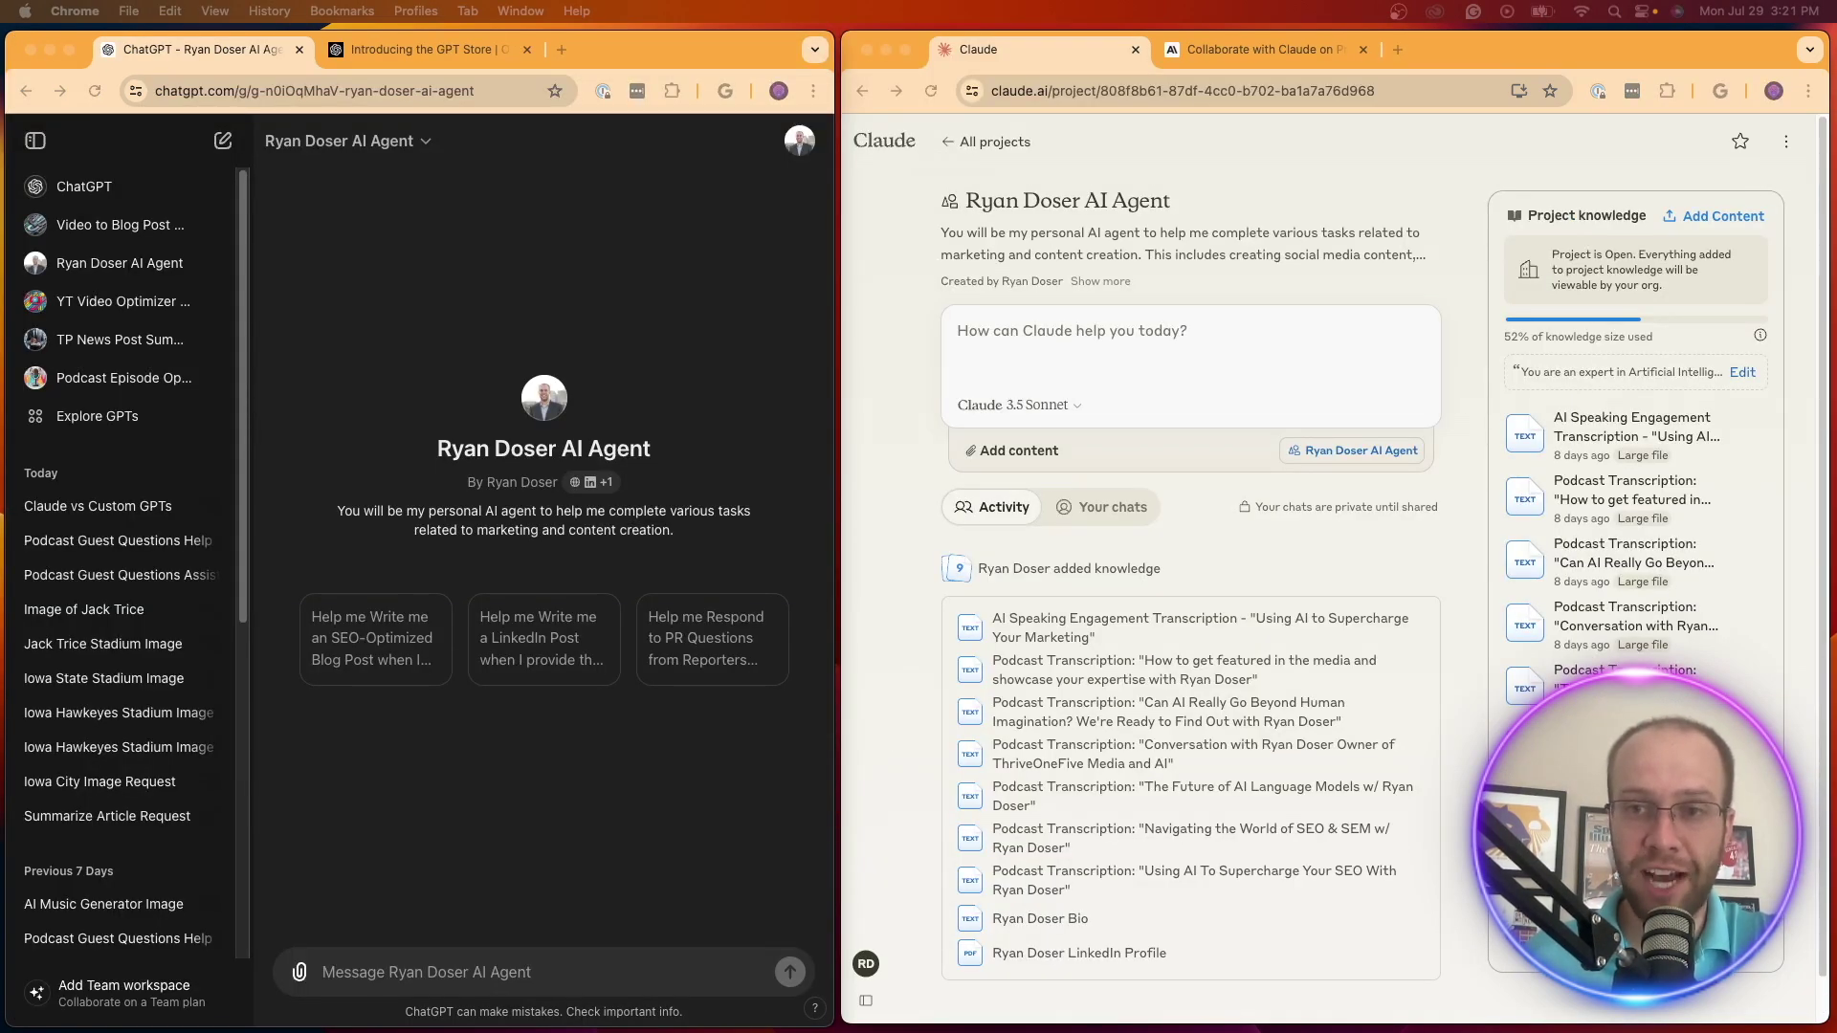
Focus ChatGPT and return to the Explore GPTs page of featured custom GPTs
click(577, 321)
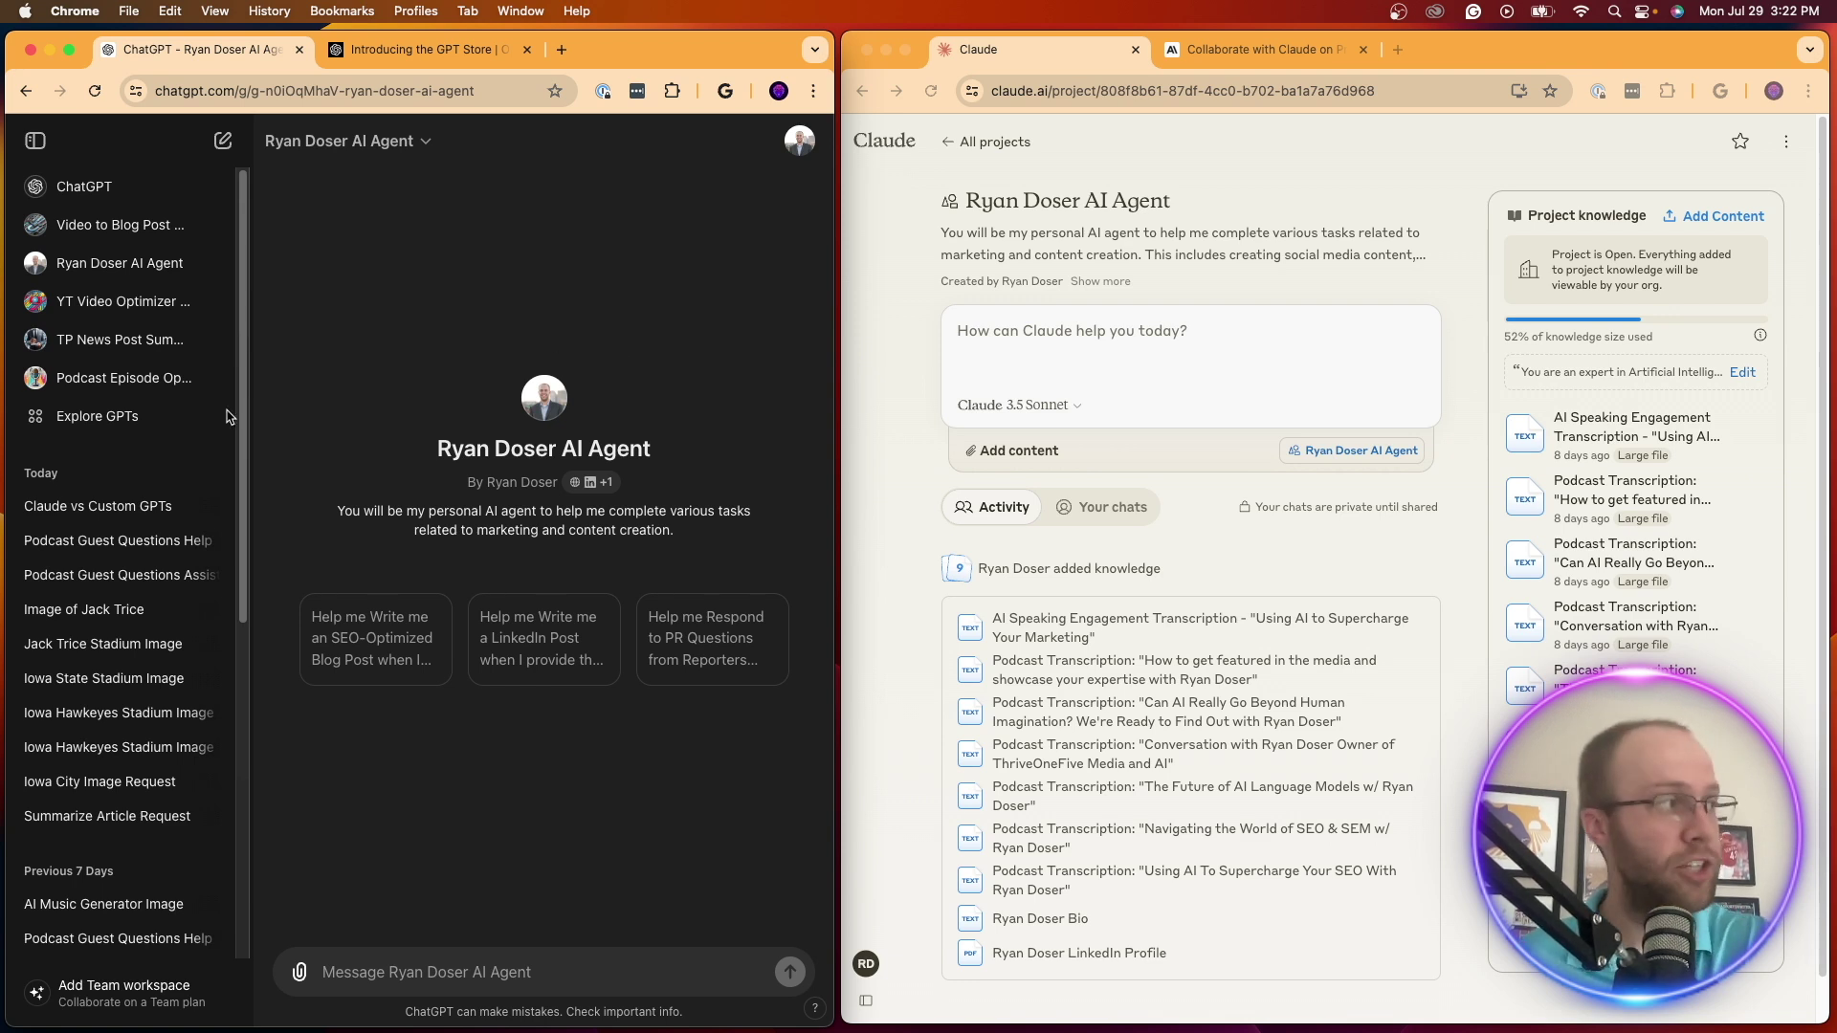
click(113, 417)
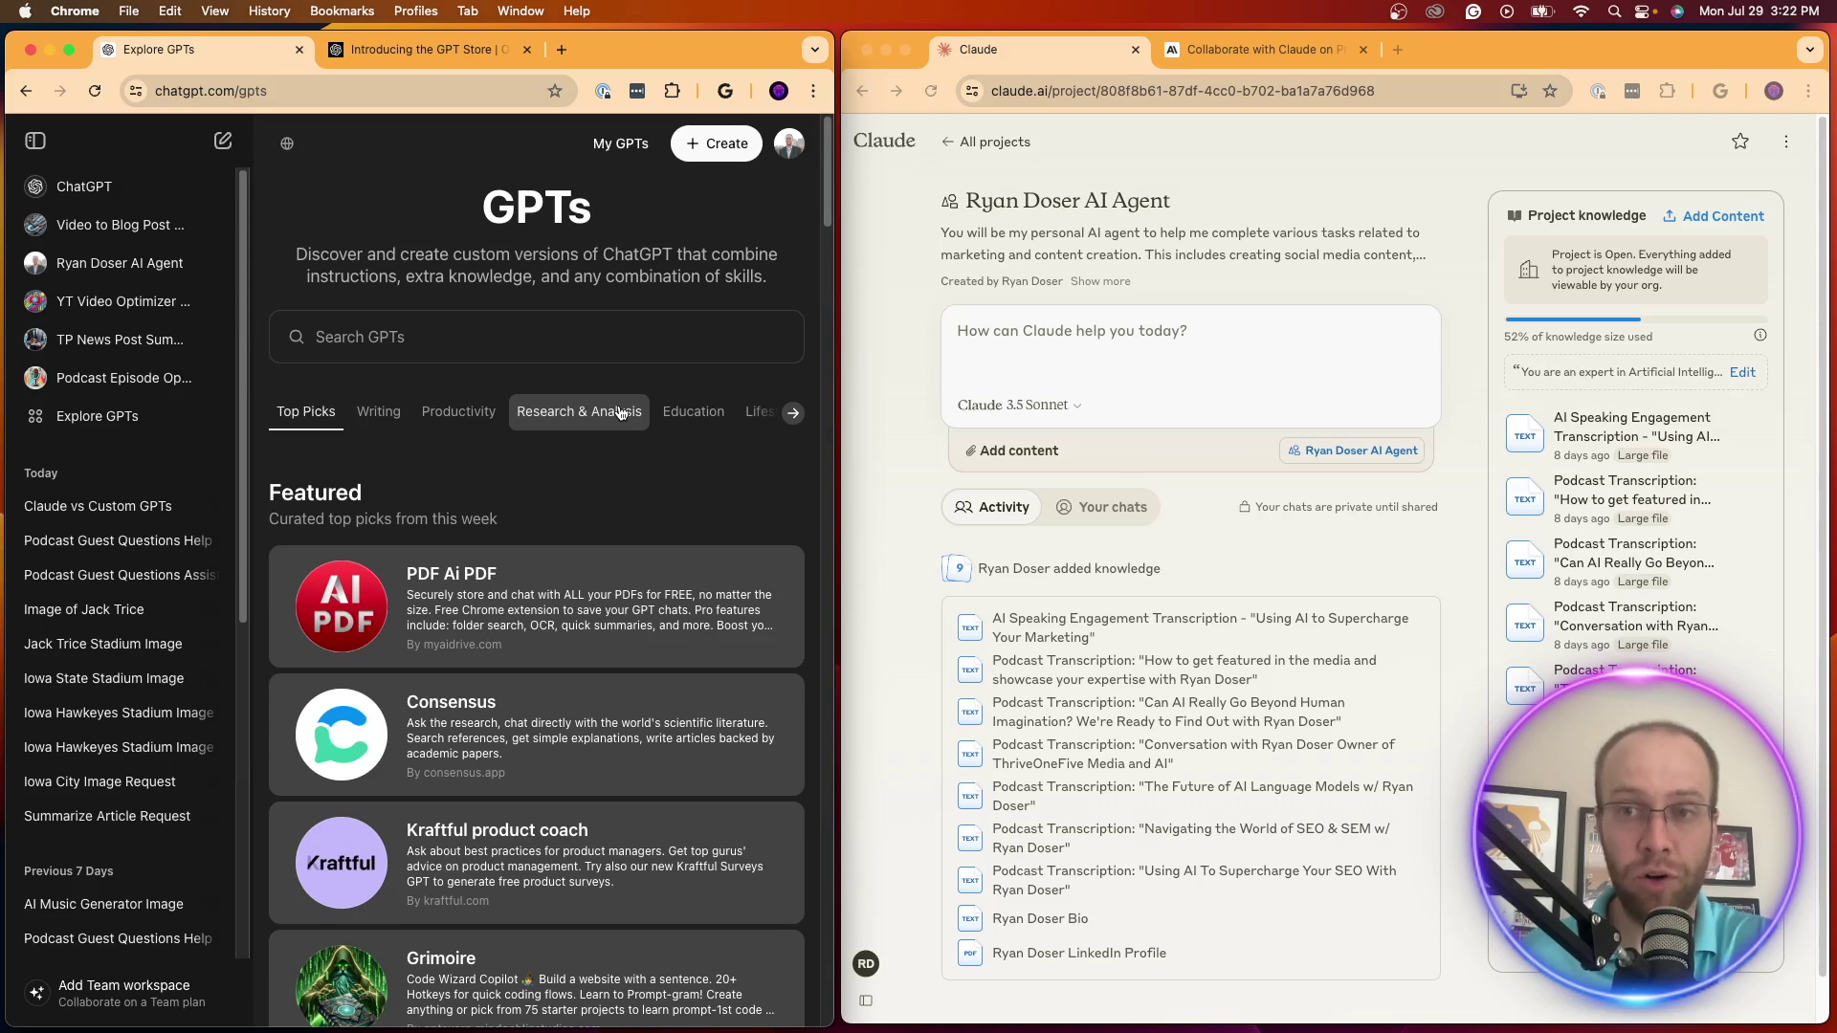
Scroll through Top Picks, Writing, Productivity, Education, Lifestyle and Programming GPT categories
scroll(545, 378, down, 6)
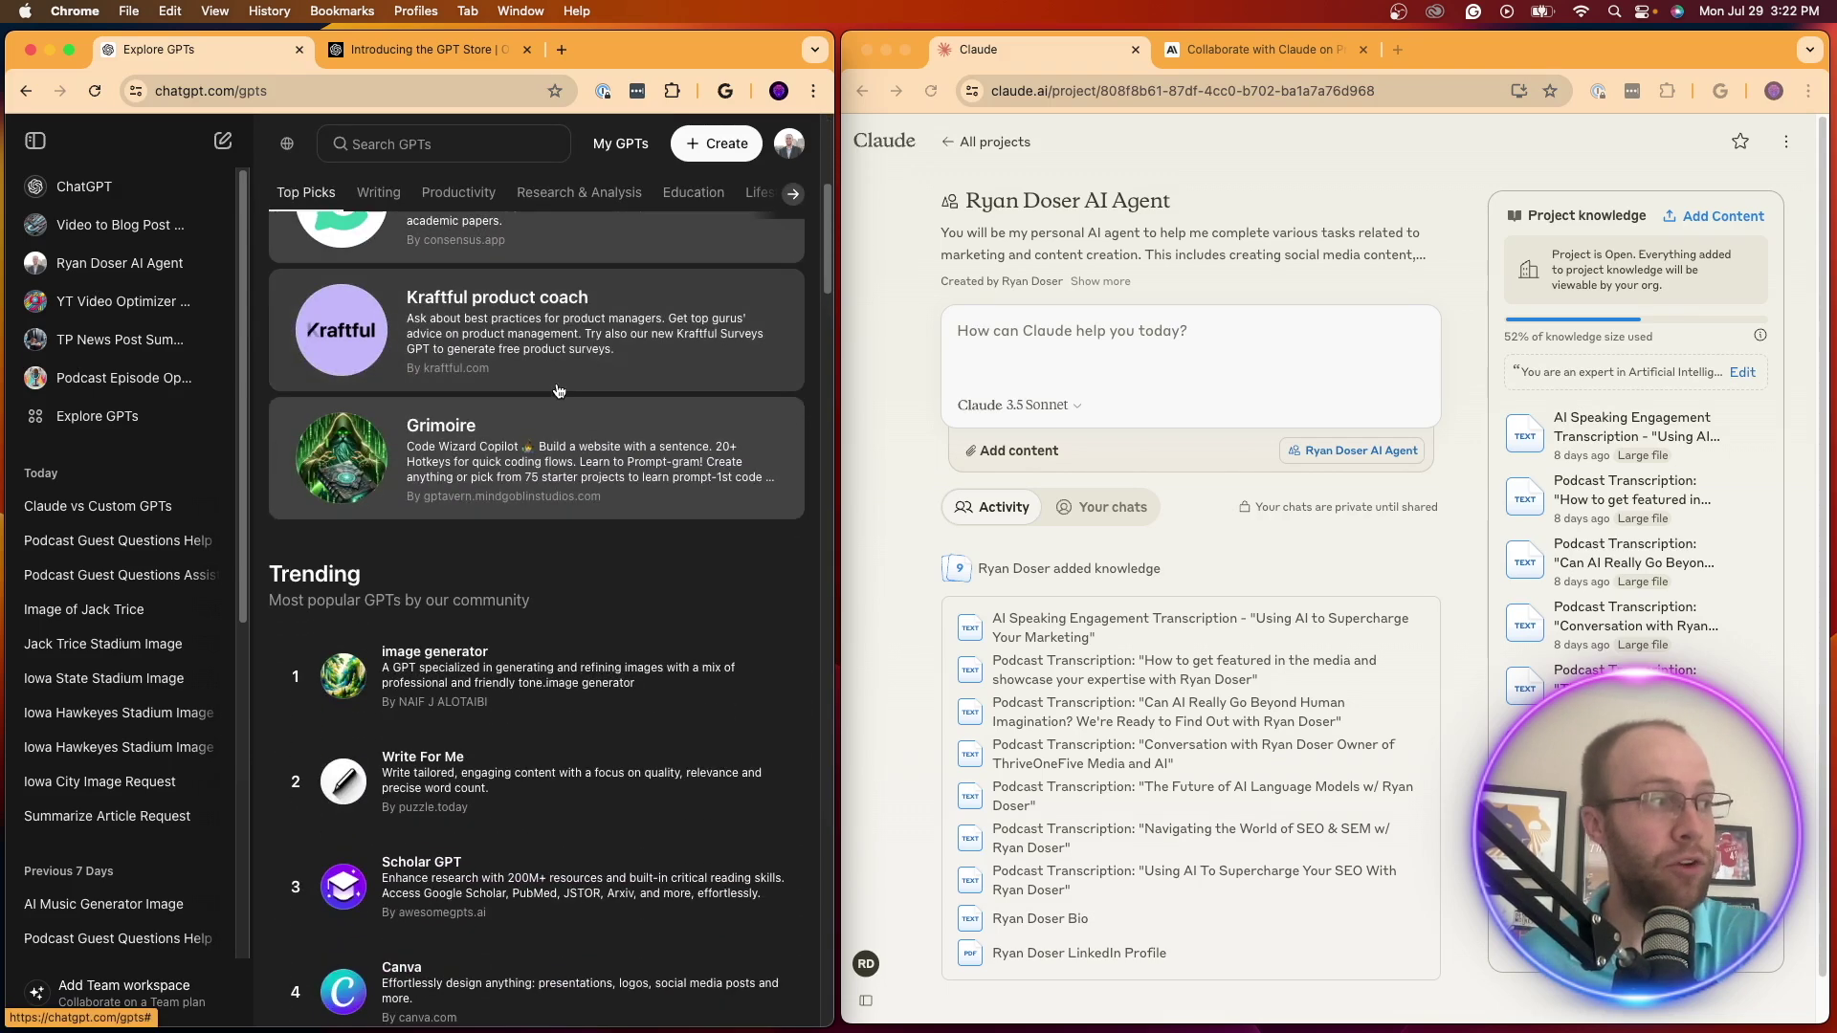
scroll(564, 388, down, 15)
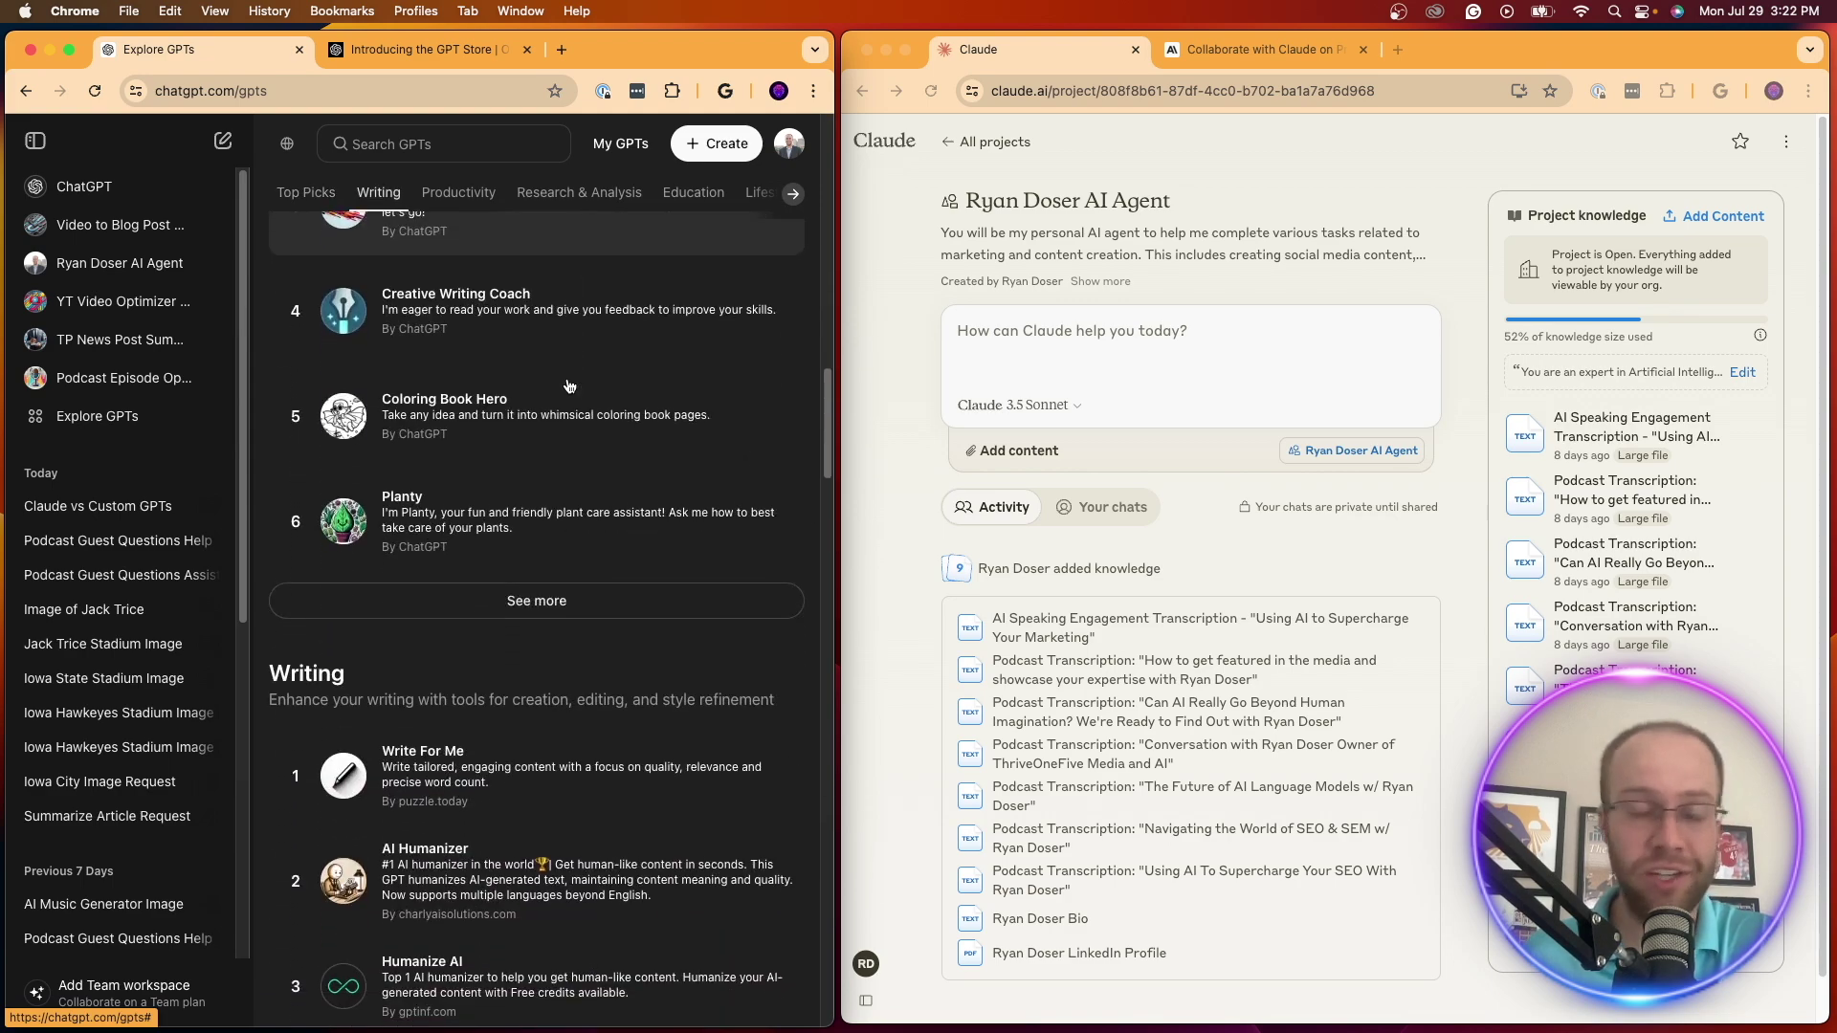
scroll(569, 386, down, 1)
scroll(569, 387, down, 20)
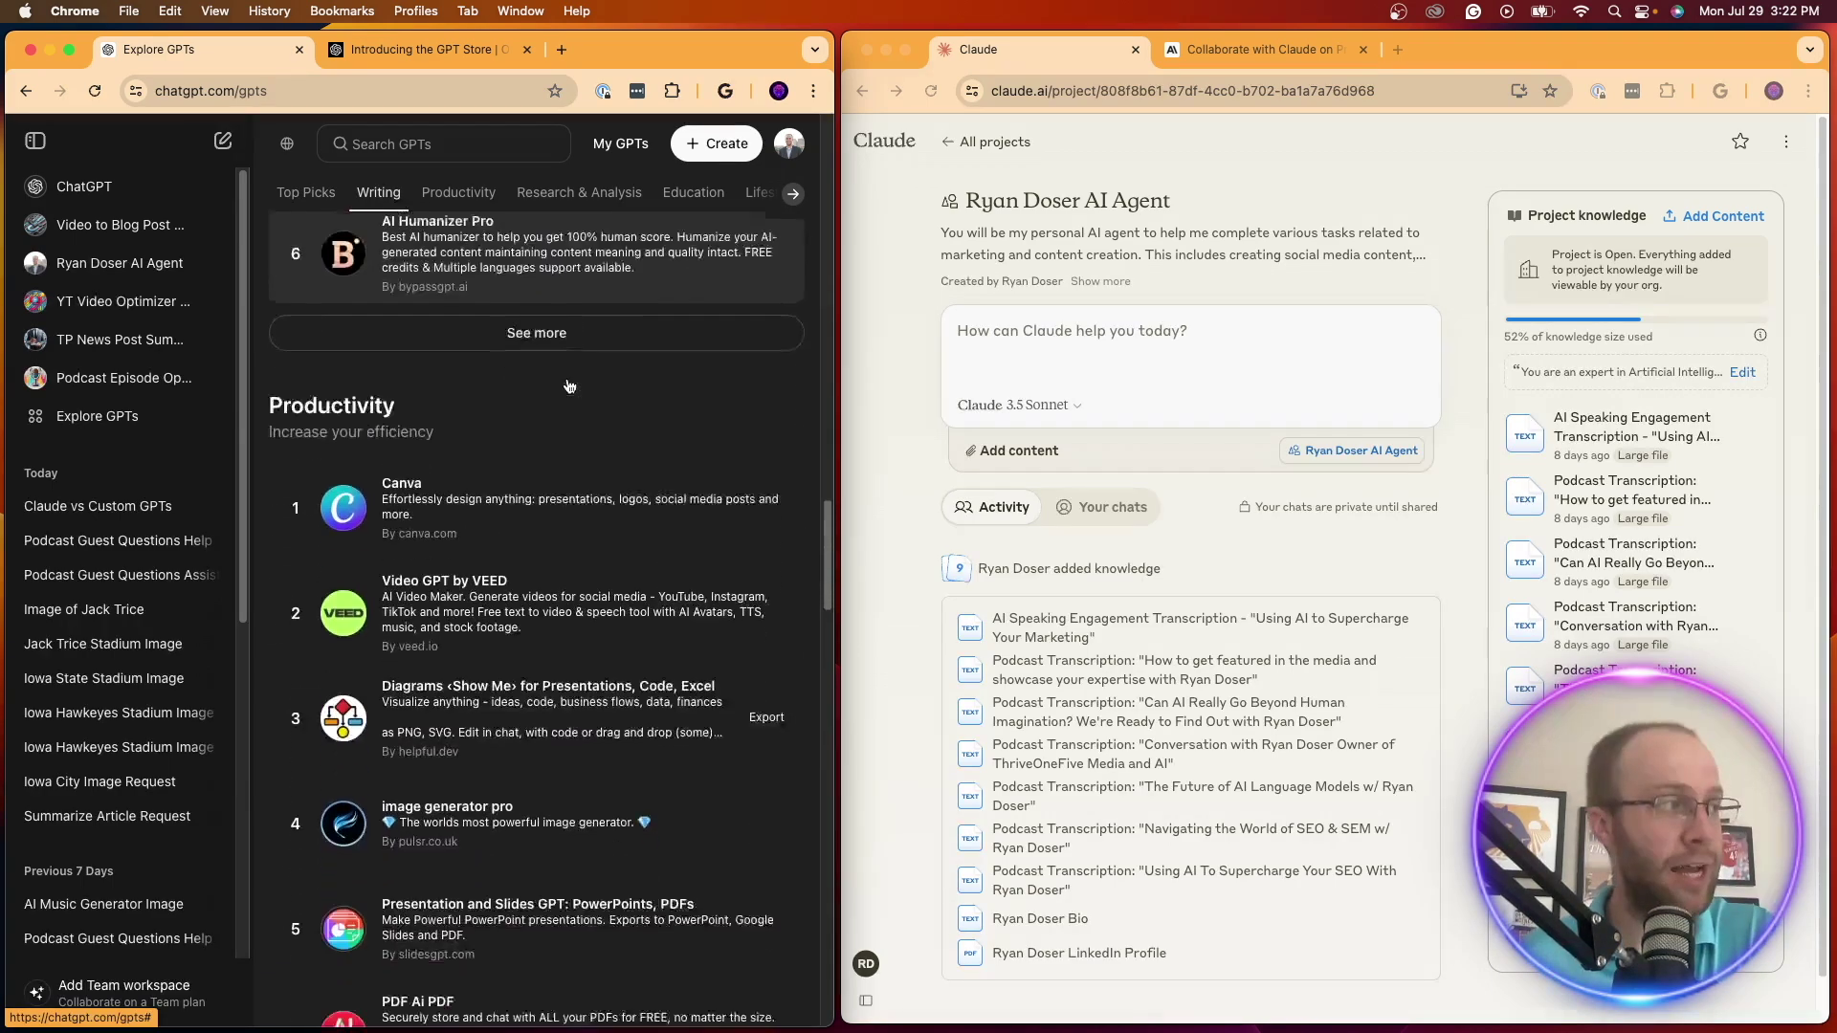
scroll(570, 386, down, 20)
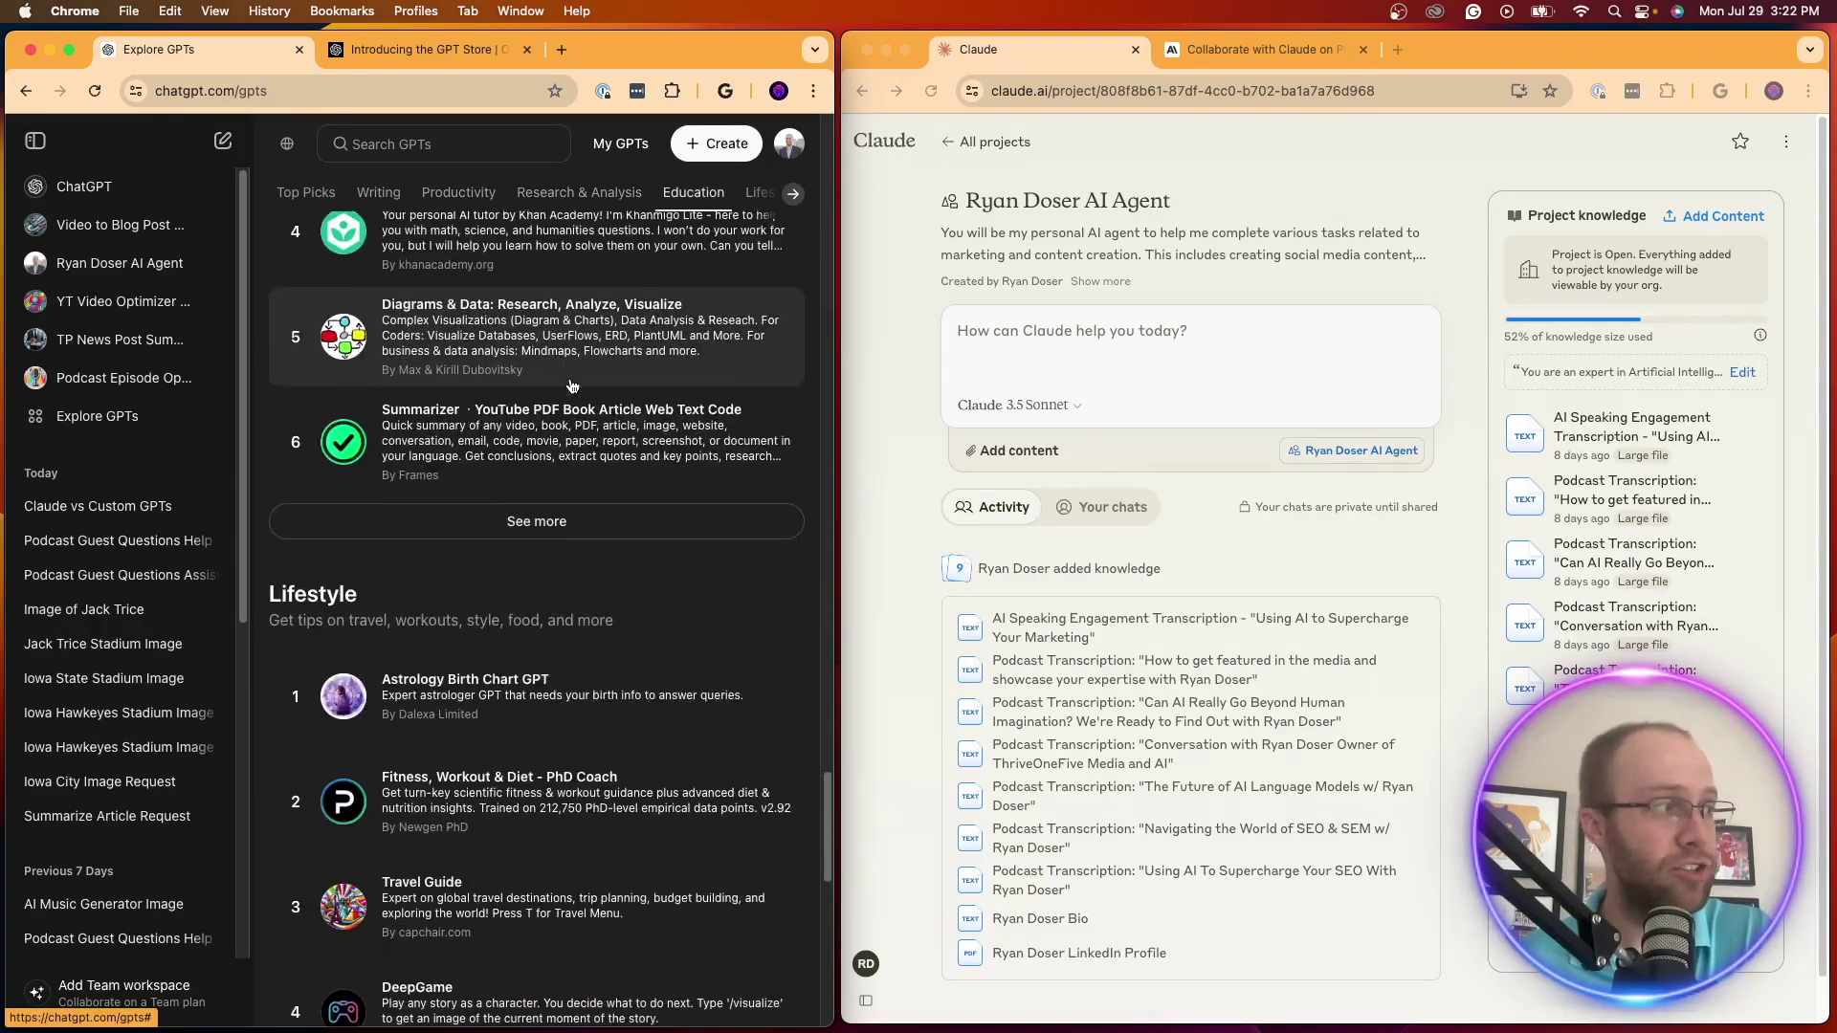
scroll(570, 387, down, 5)
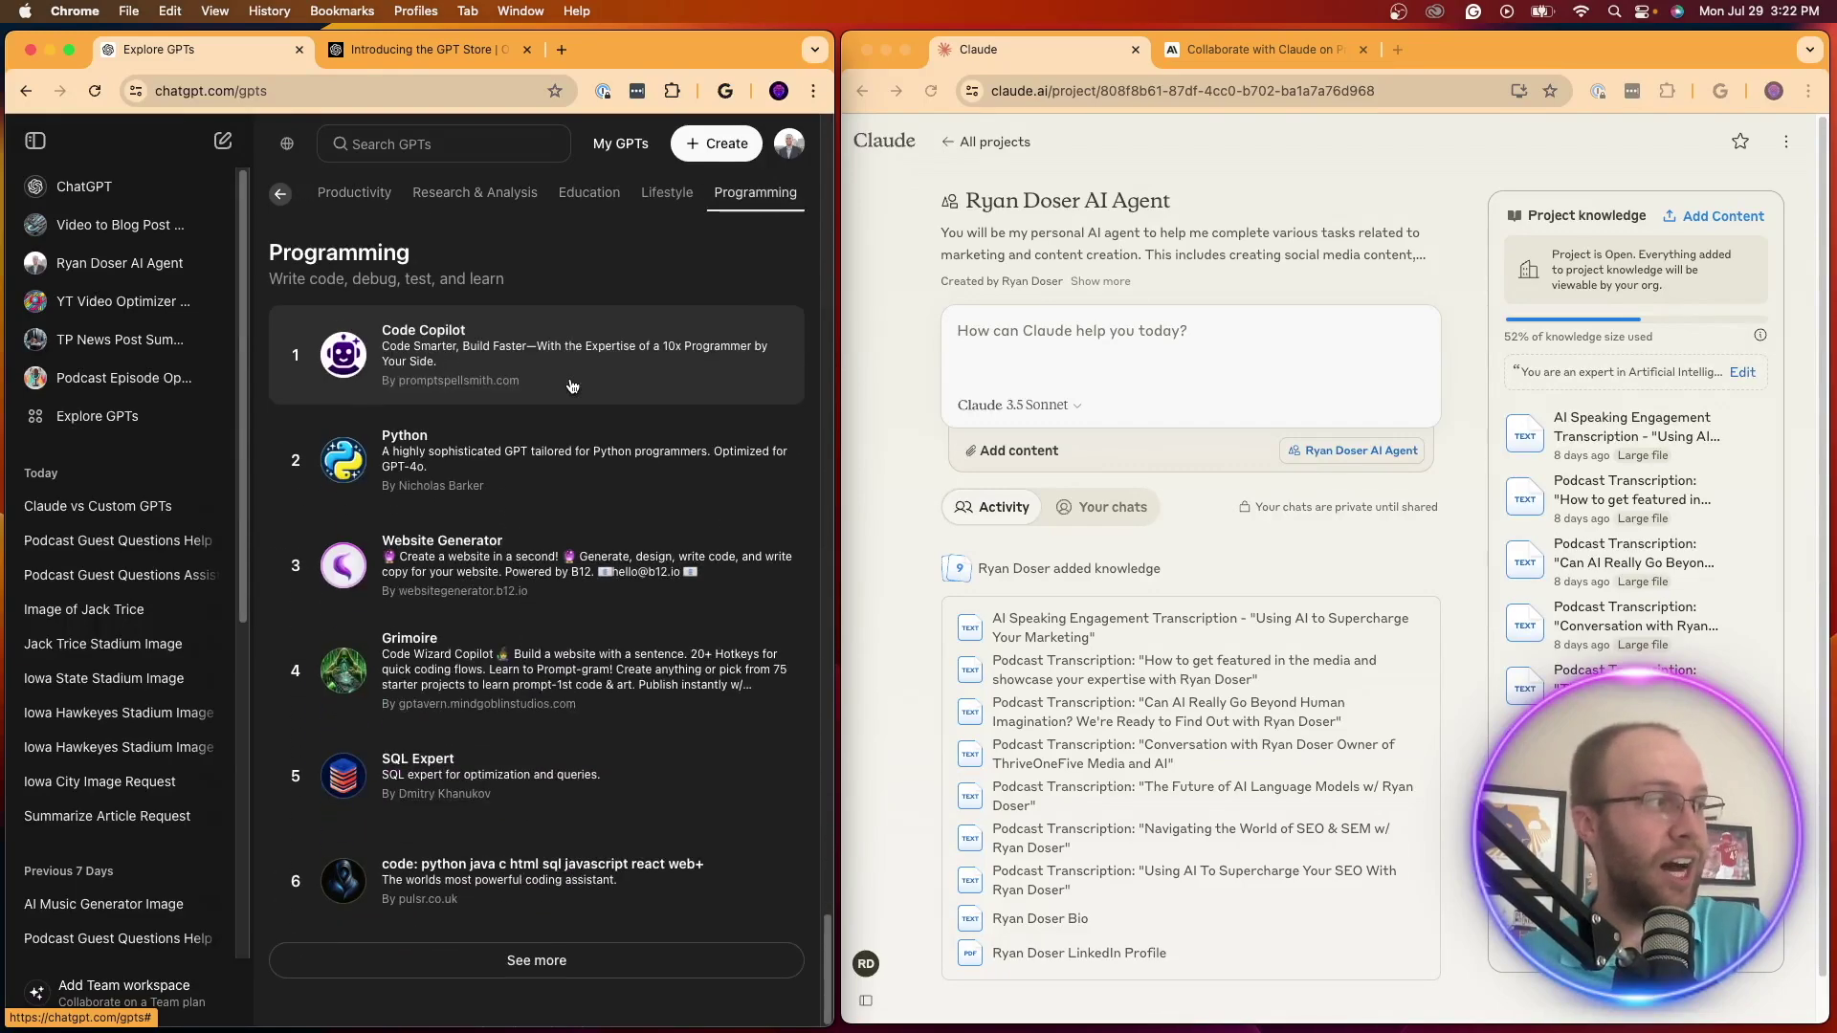
scroll(570, 387, up, 15)
Search the GPT store for 'seo', review the results, then change the search to 'copywriting'
scroll(571, 385, up, 10)
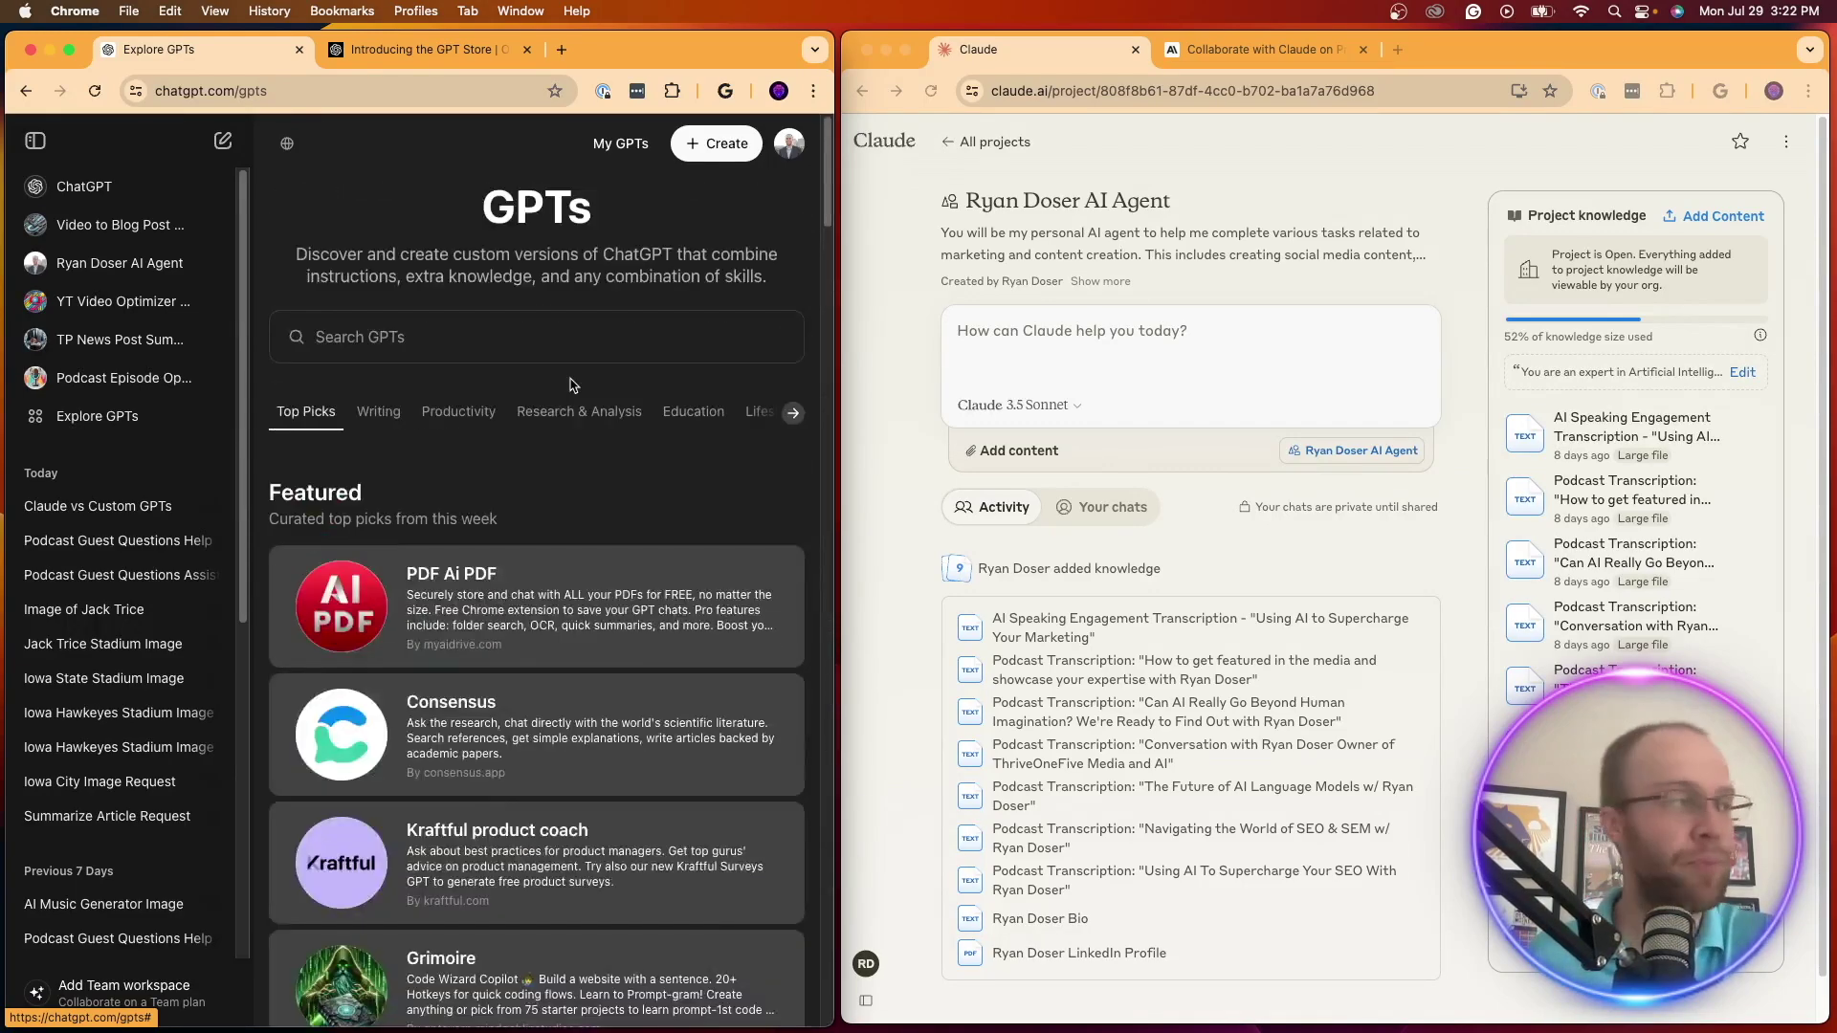
click(478, 328)
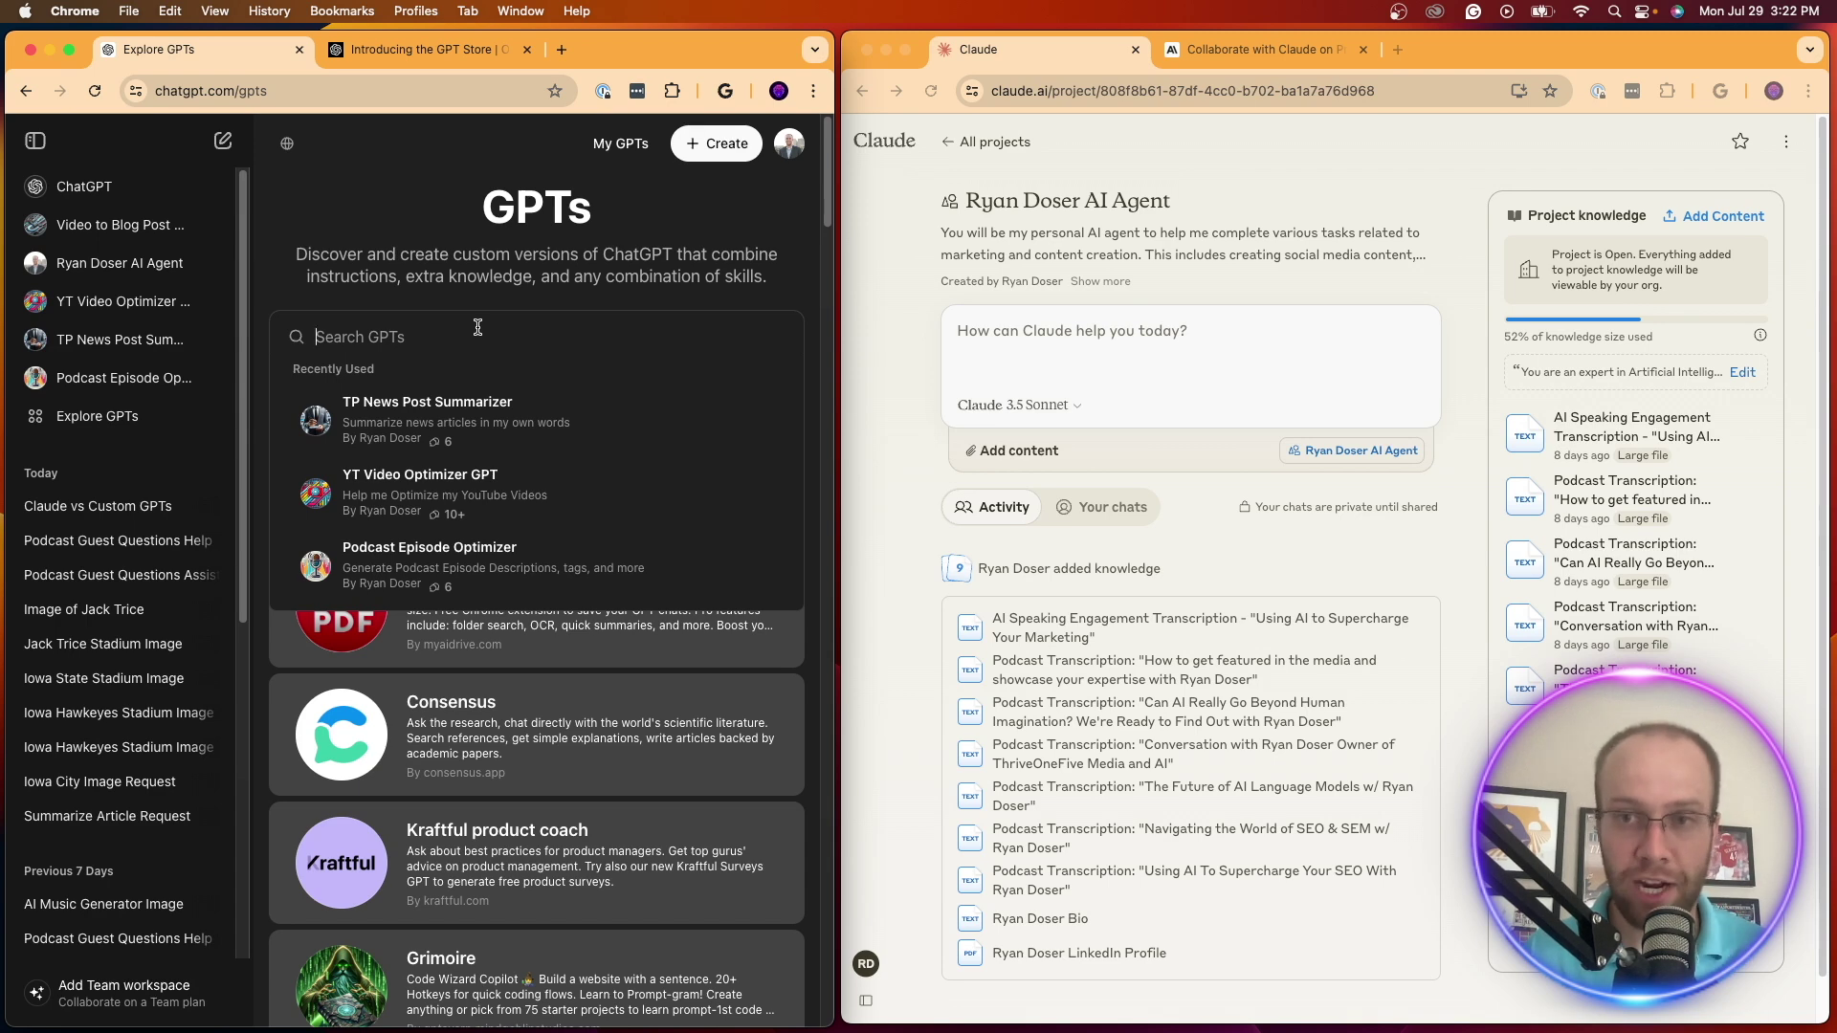
text(seo)
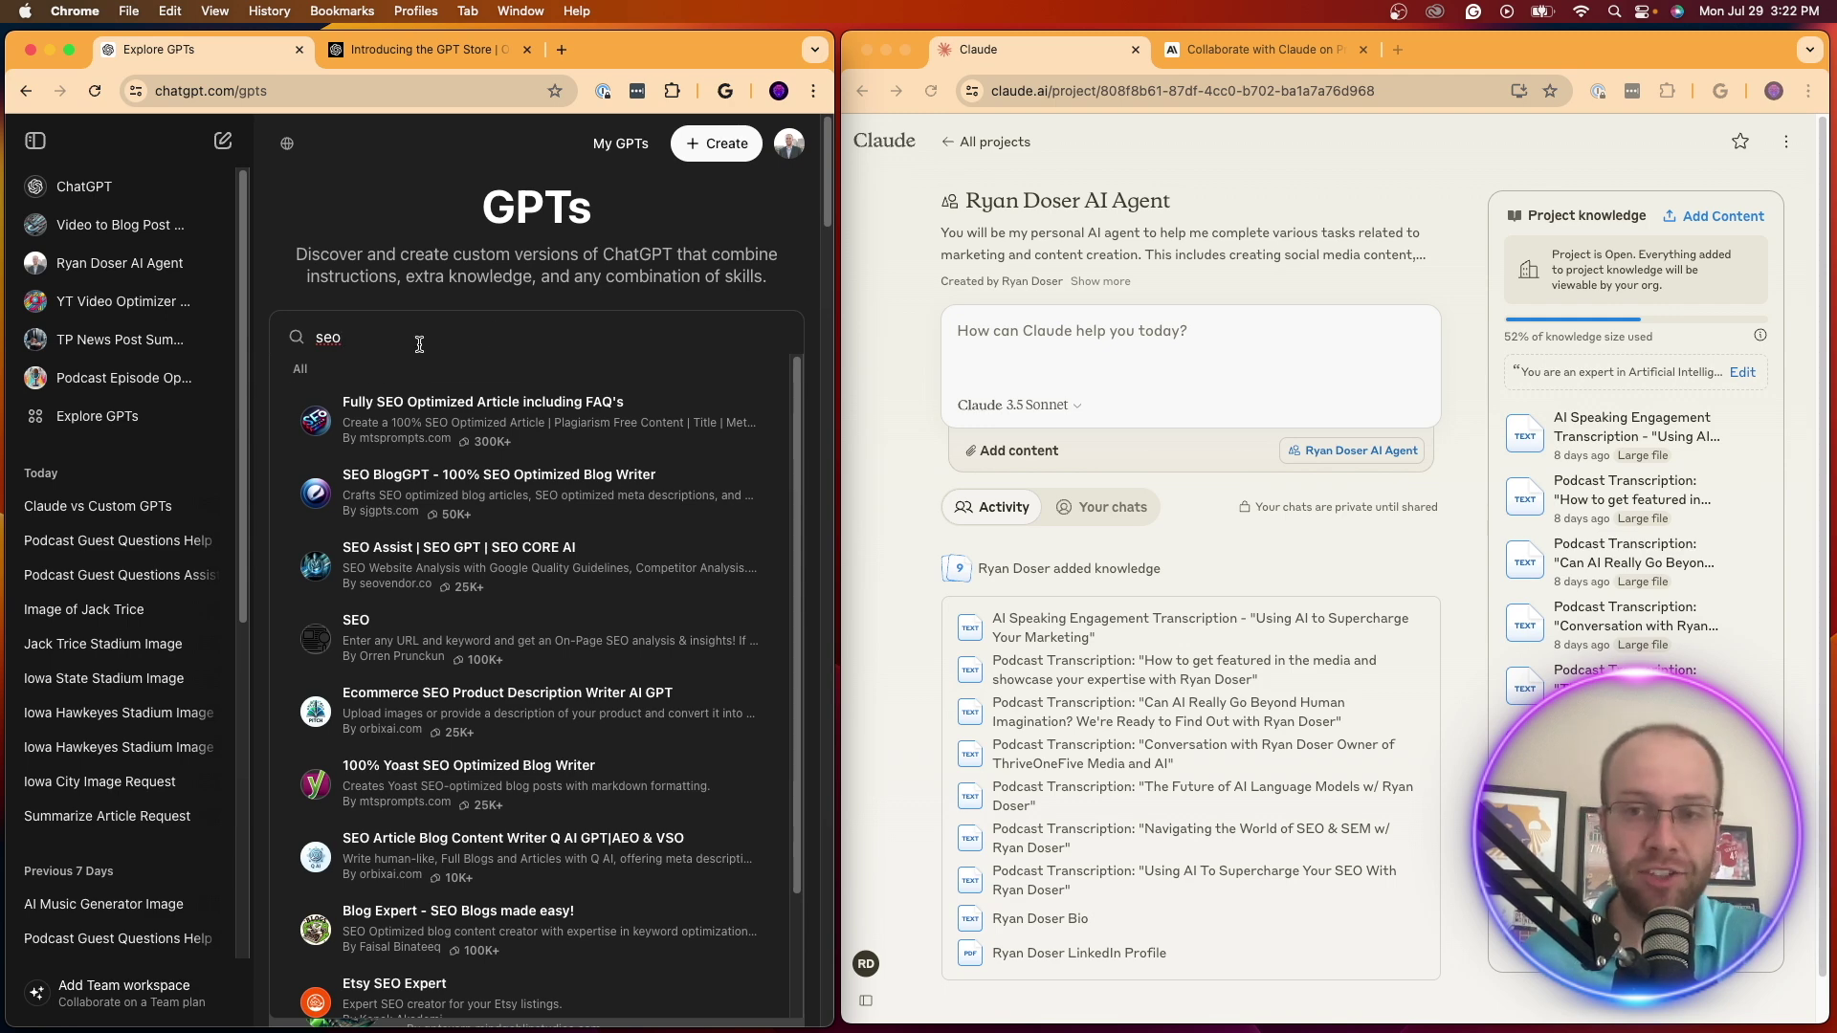
scroll(560, 612, down, 10)
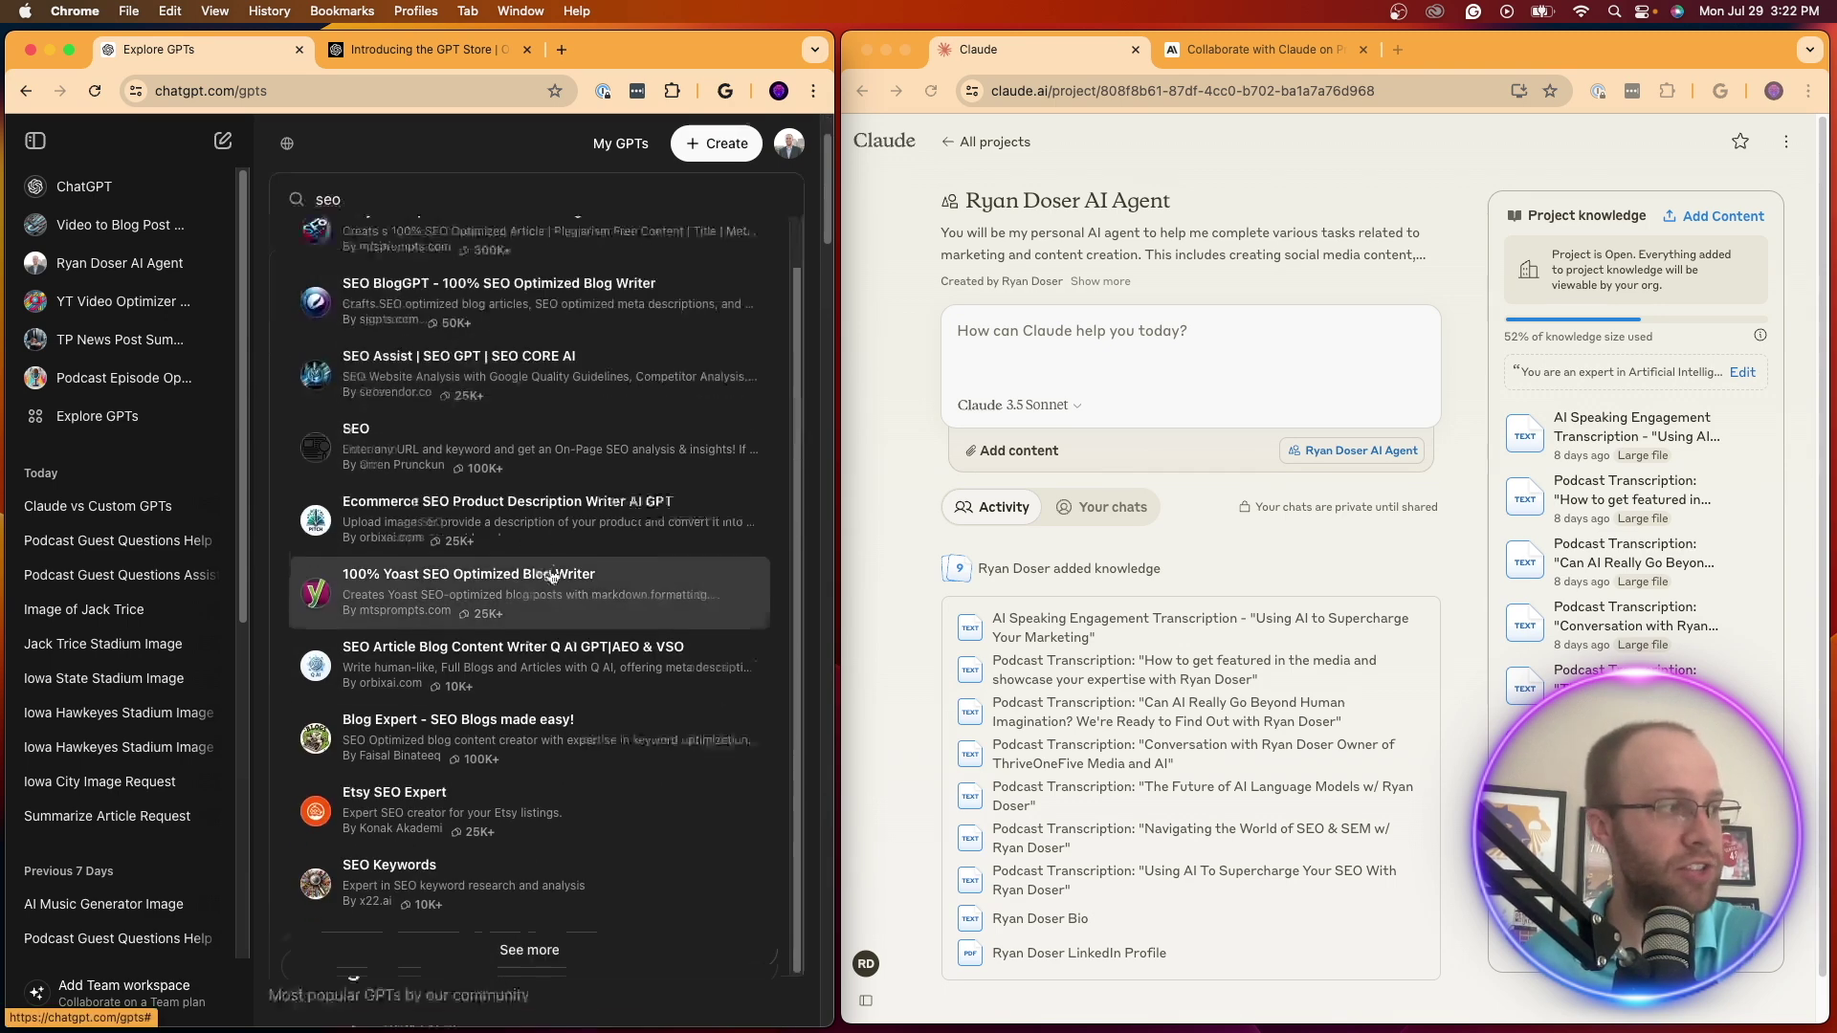
scroll(560, 641, up, 10)
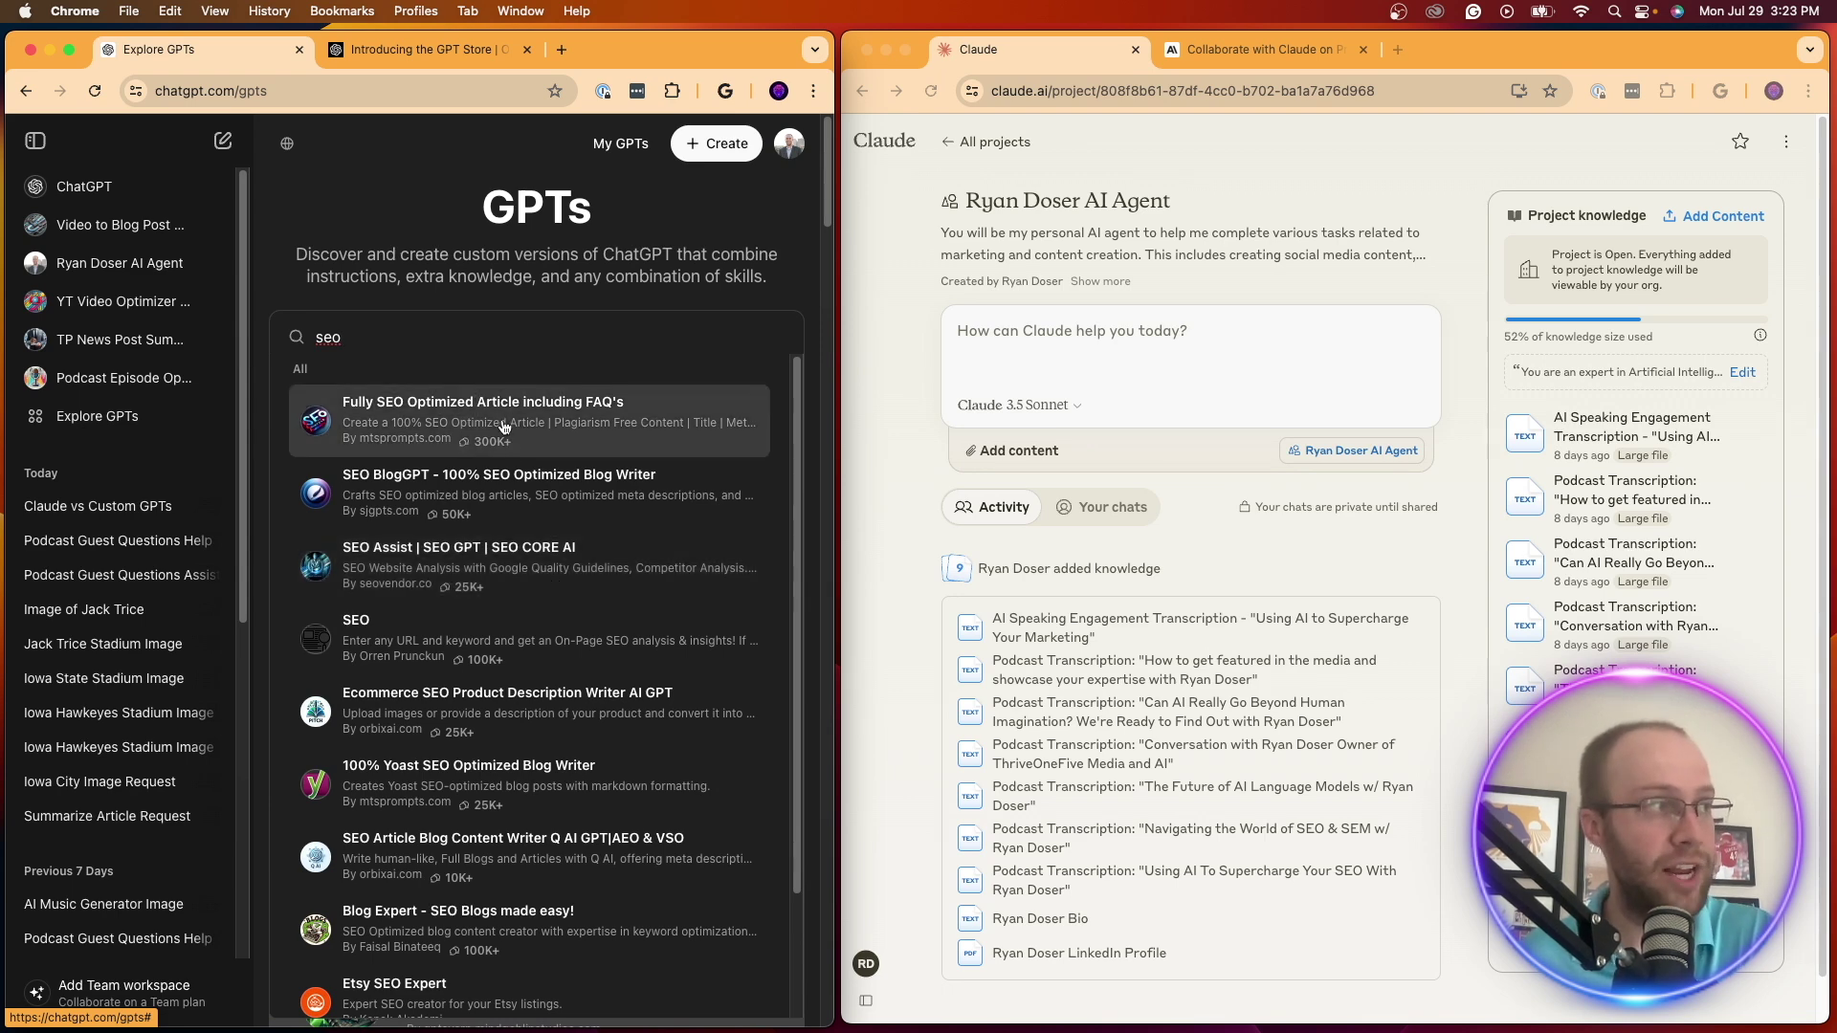
scroll(504, 450, down, 3)
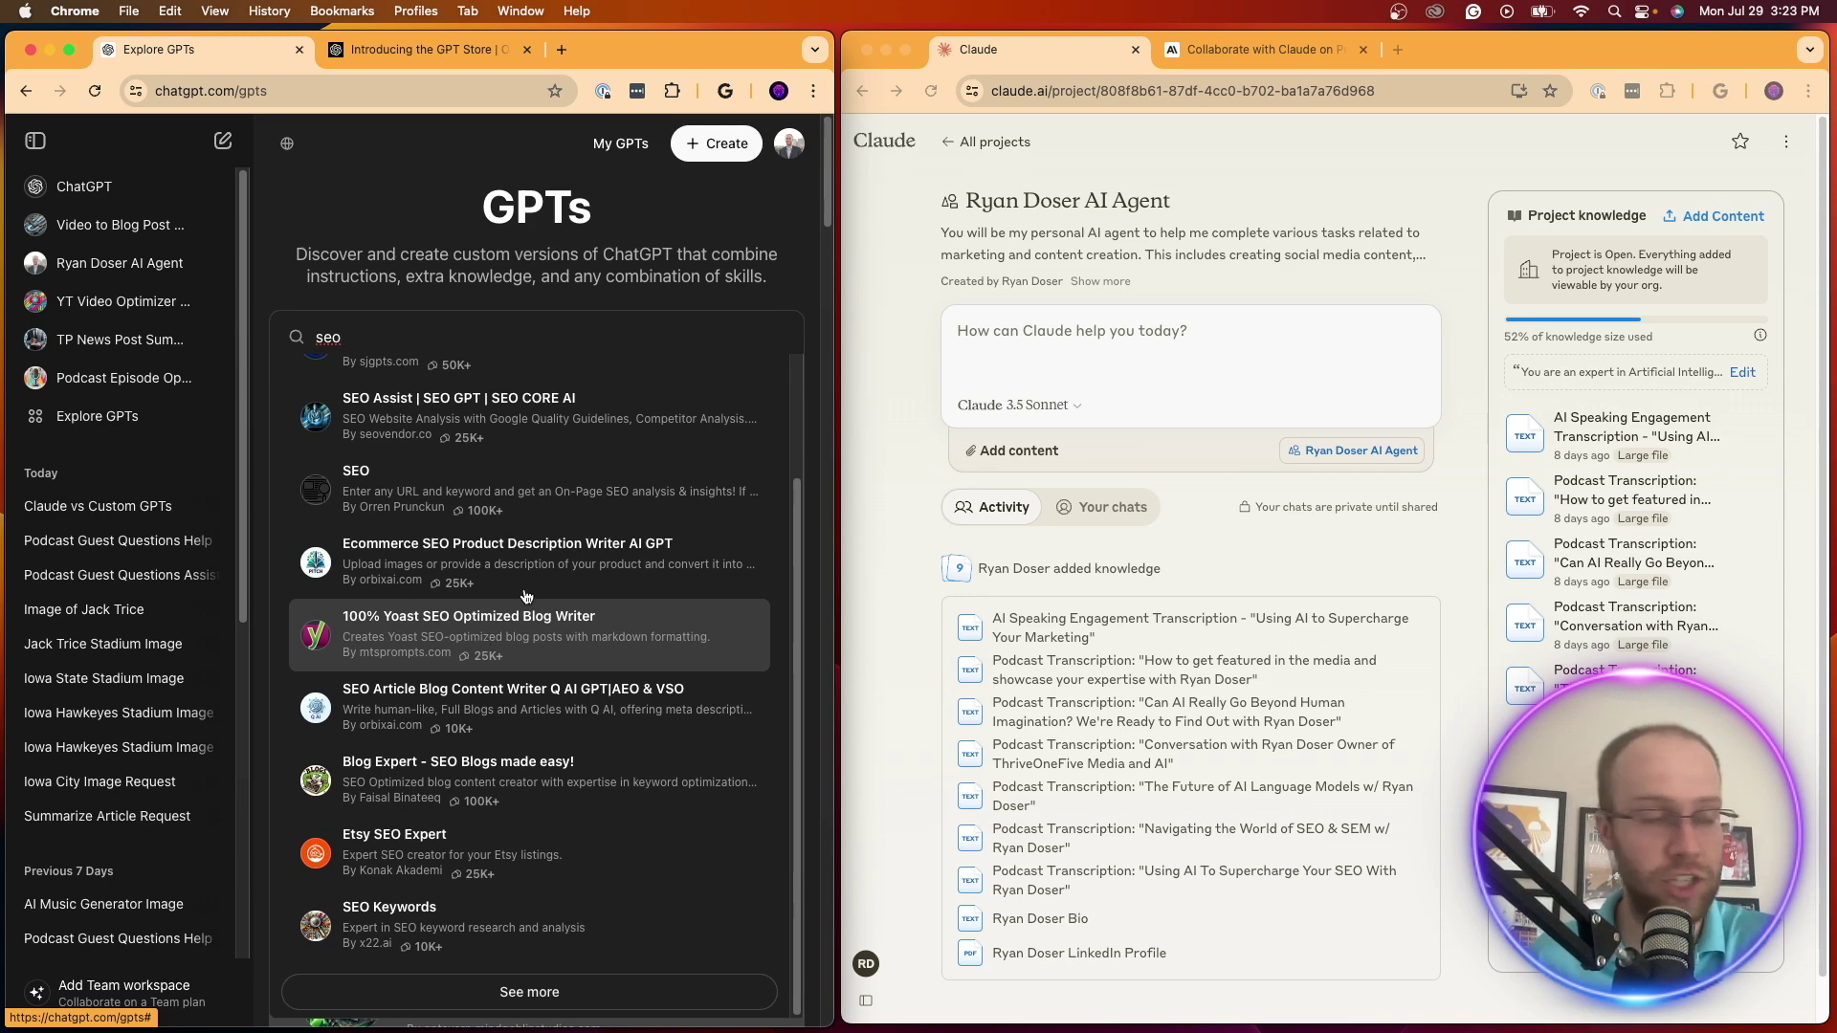
scroll(472, 638, down, 3)
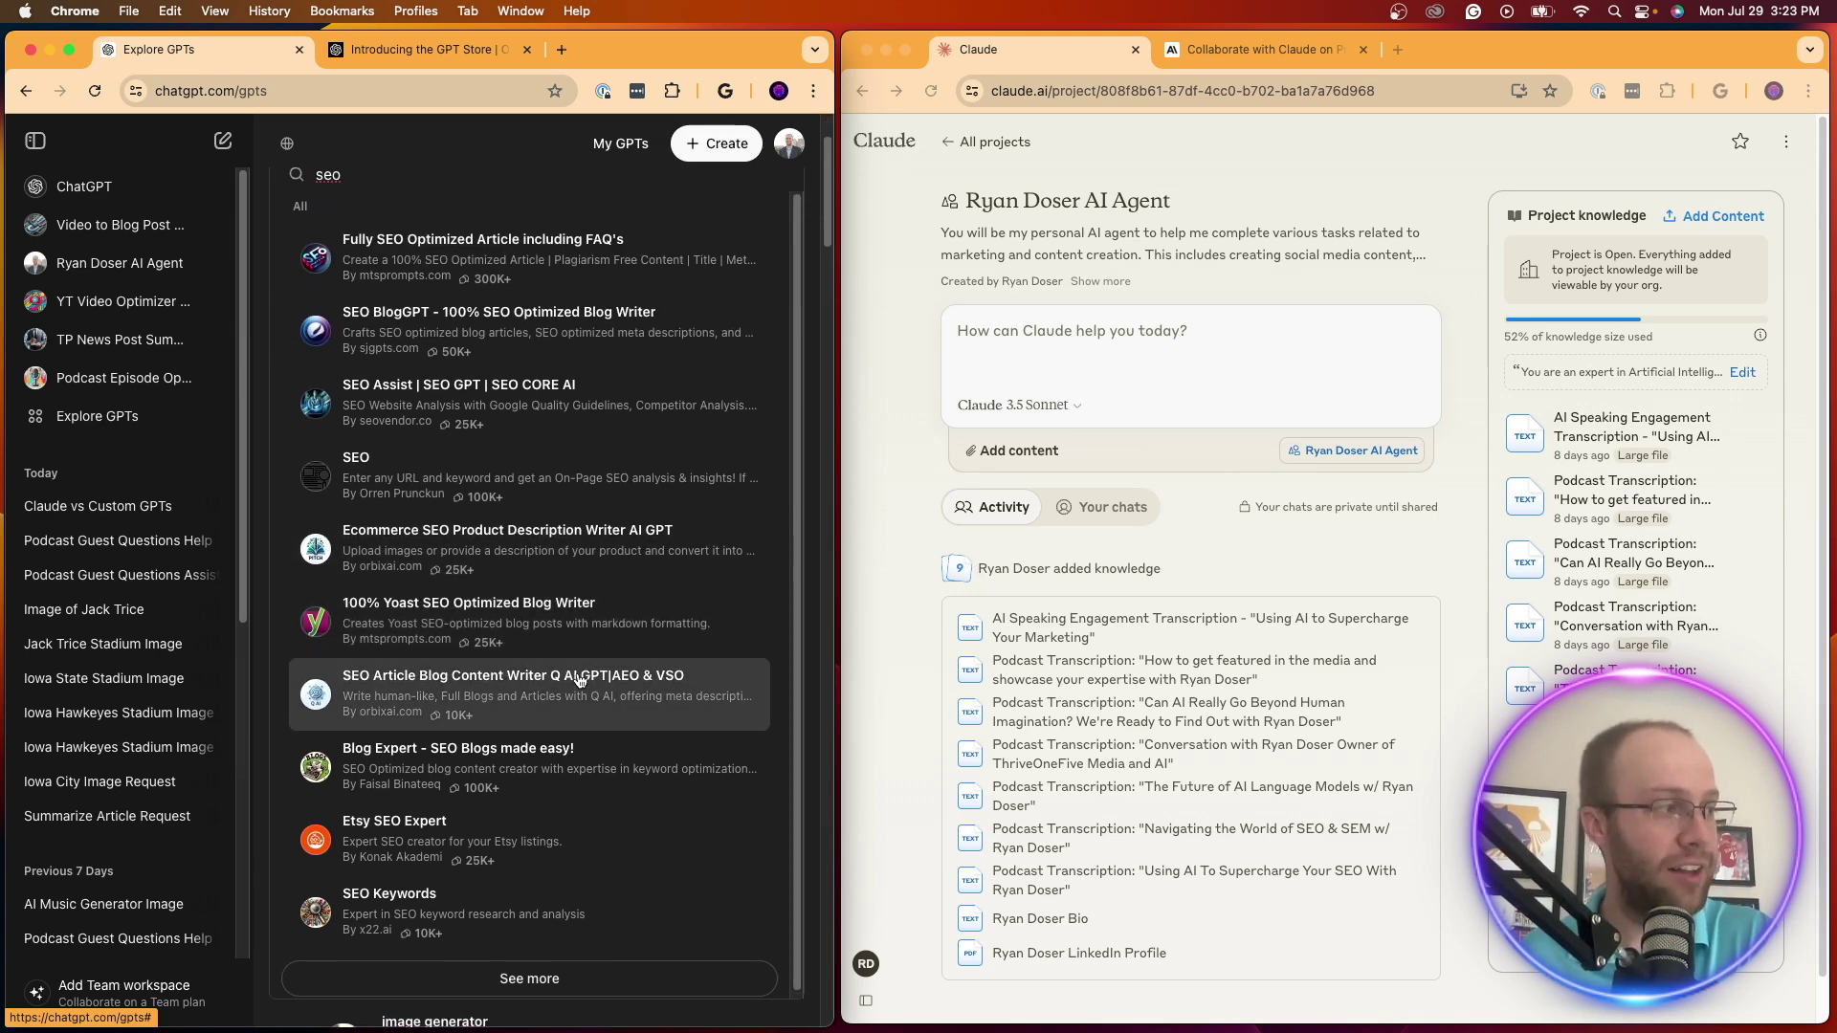
scroll(565, 660, up, 3)
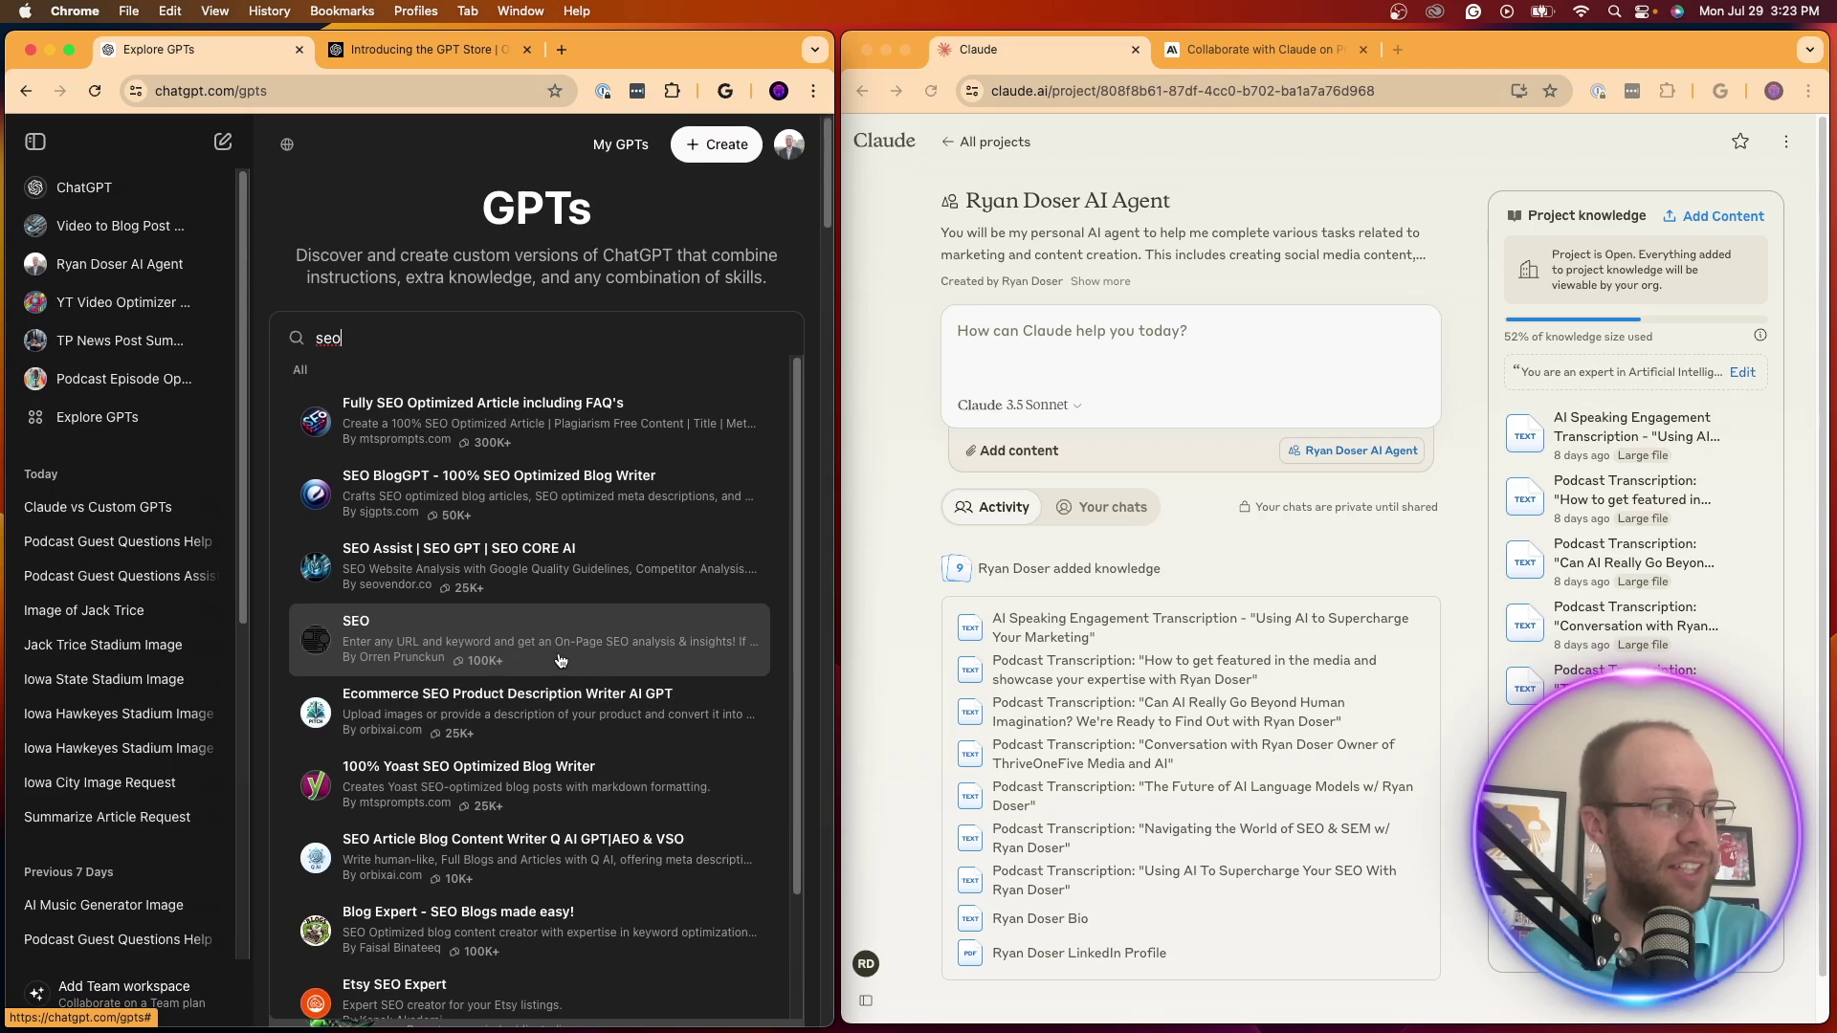
double_click(423, 338)
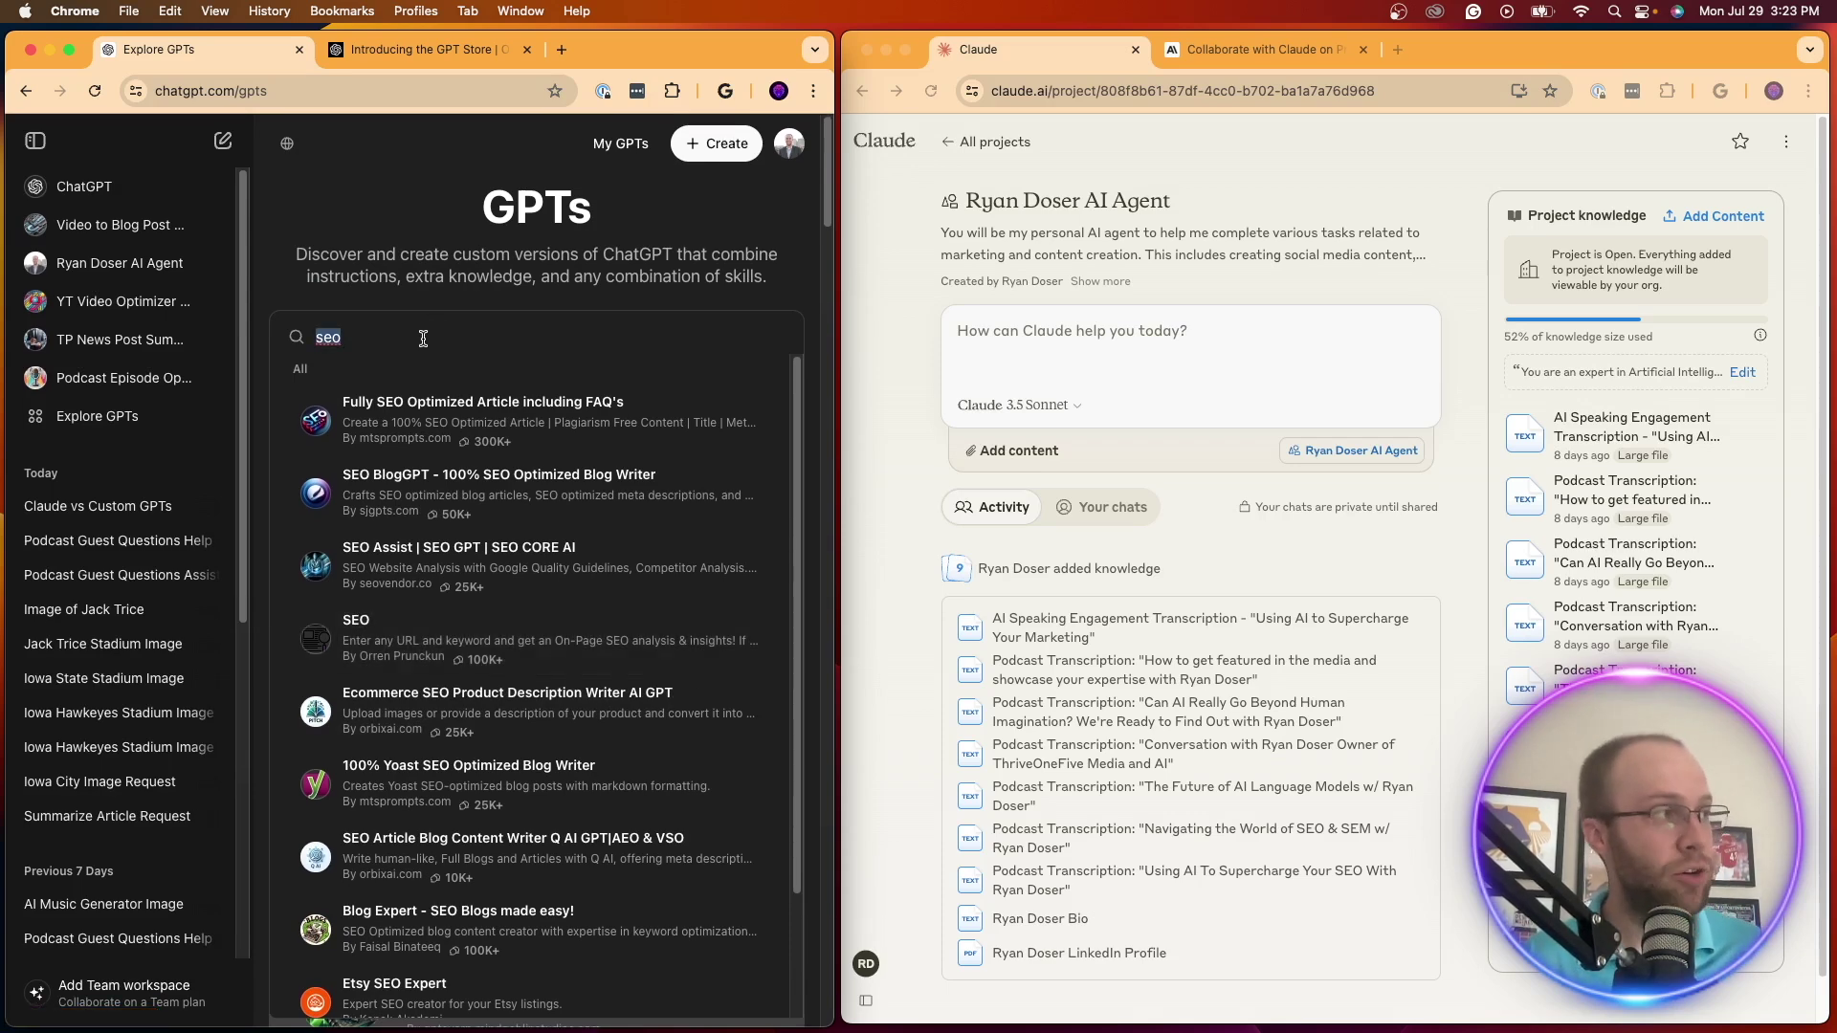
text(copywriting)
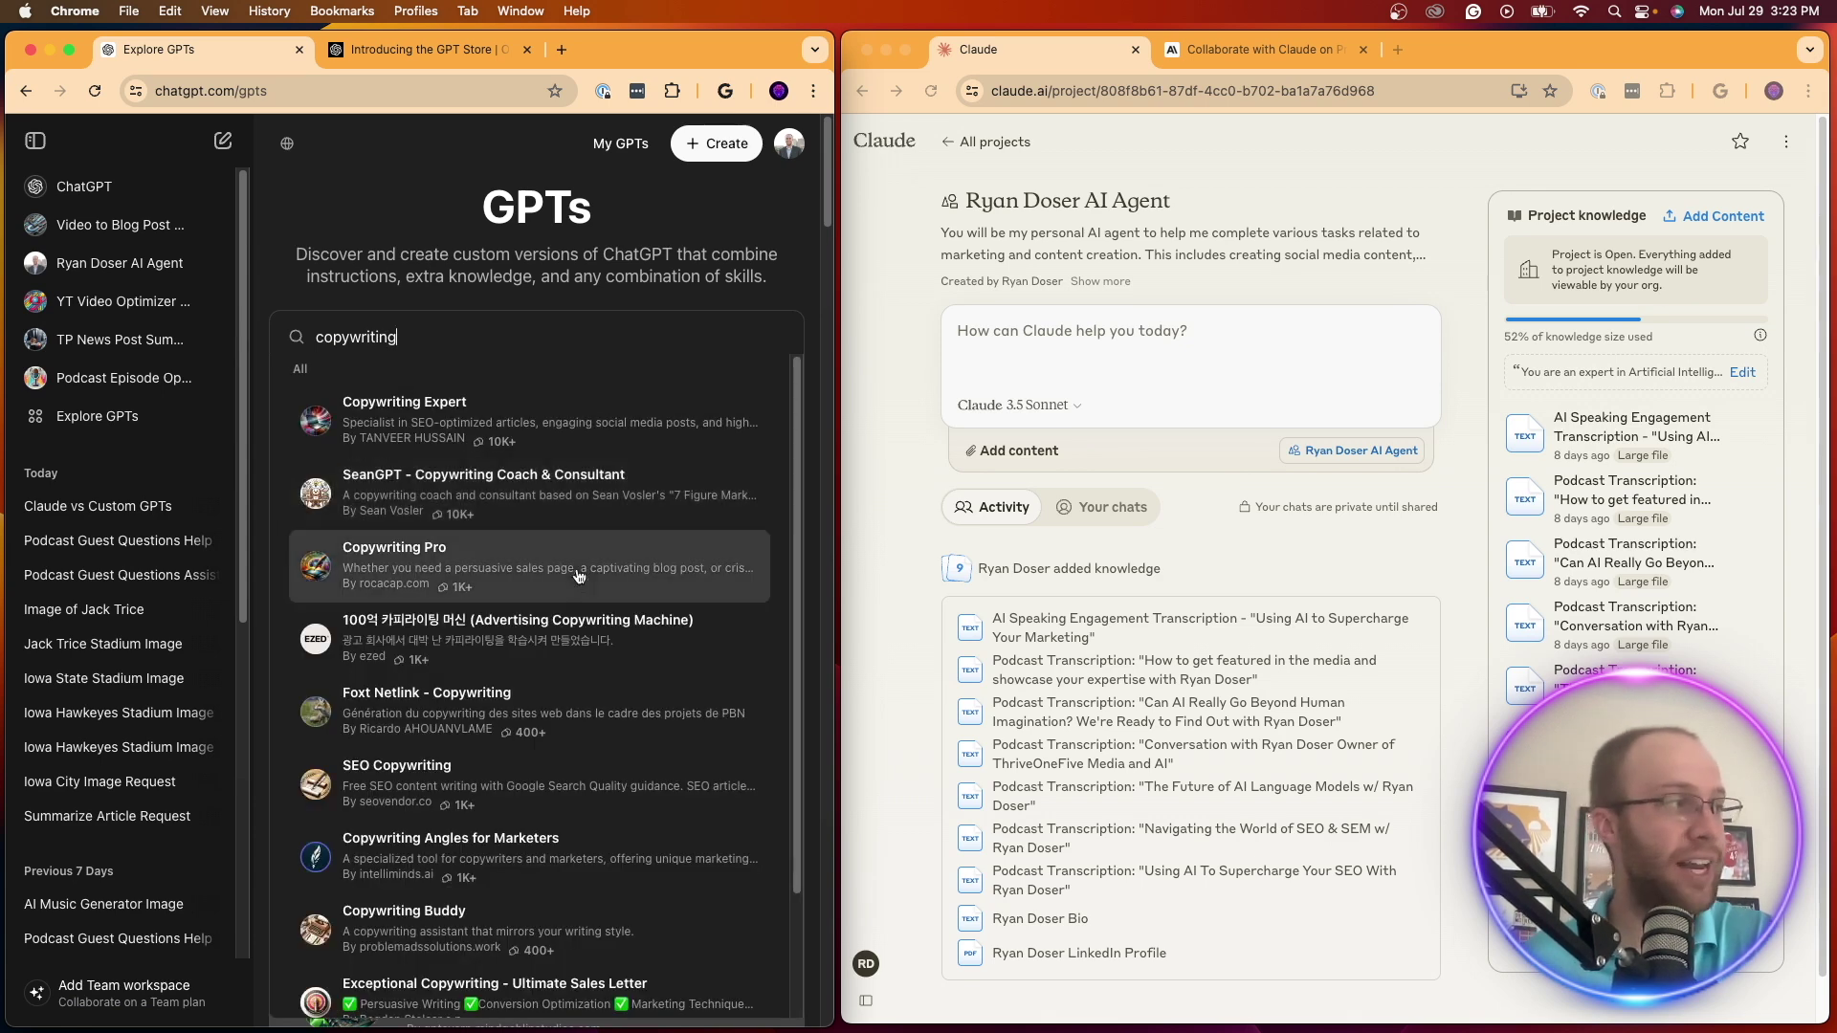
Scroll the copywriting results, then clear the search box
scroll(555, 478, down, 5)
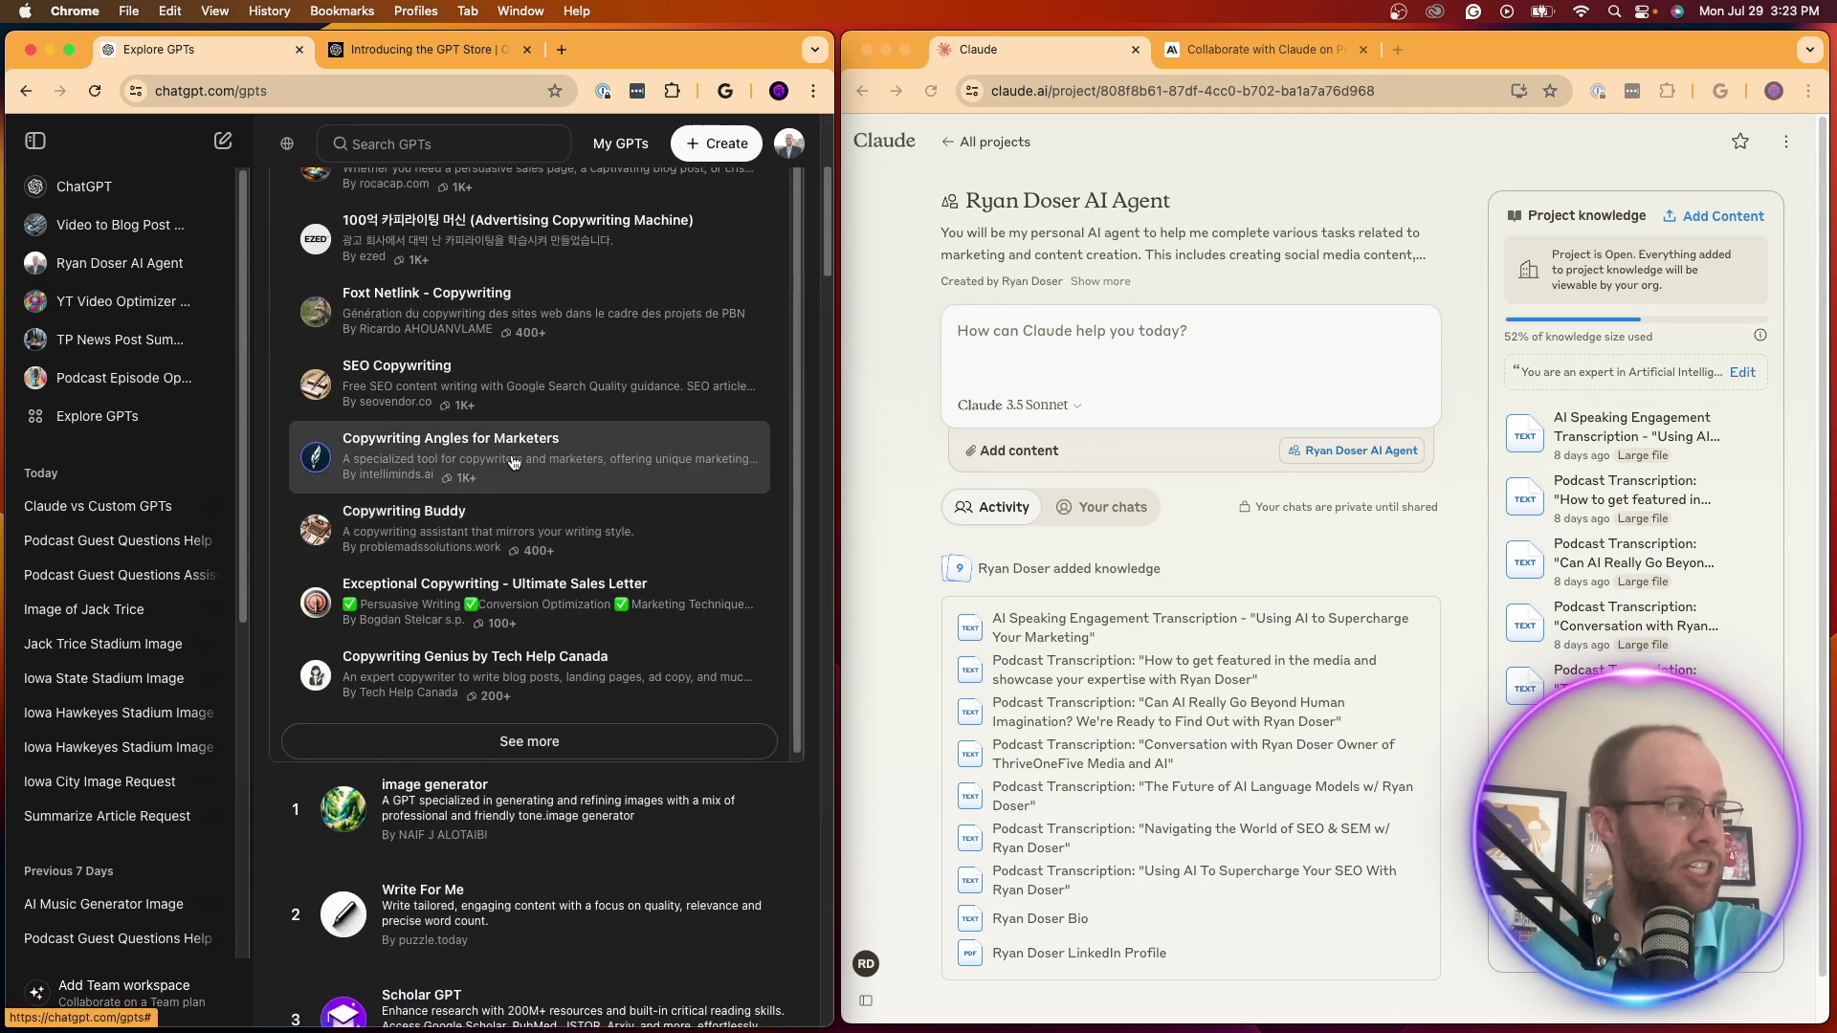
scroll(514, 463, up, 5)
key(super+a)
key(BackSpace)
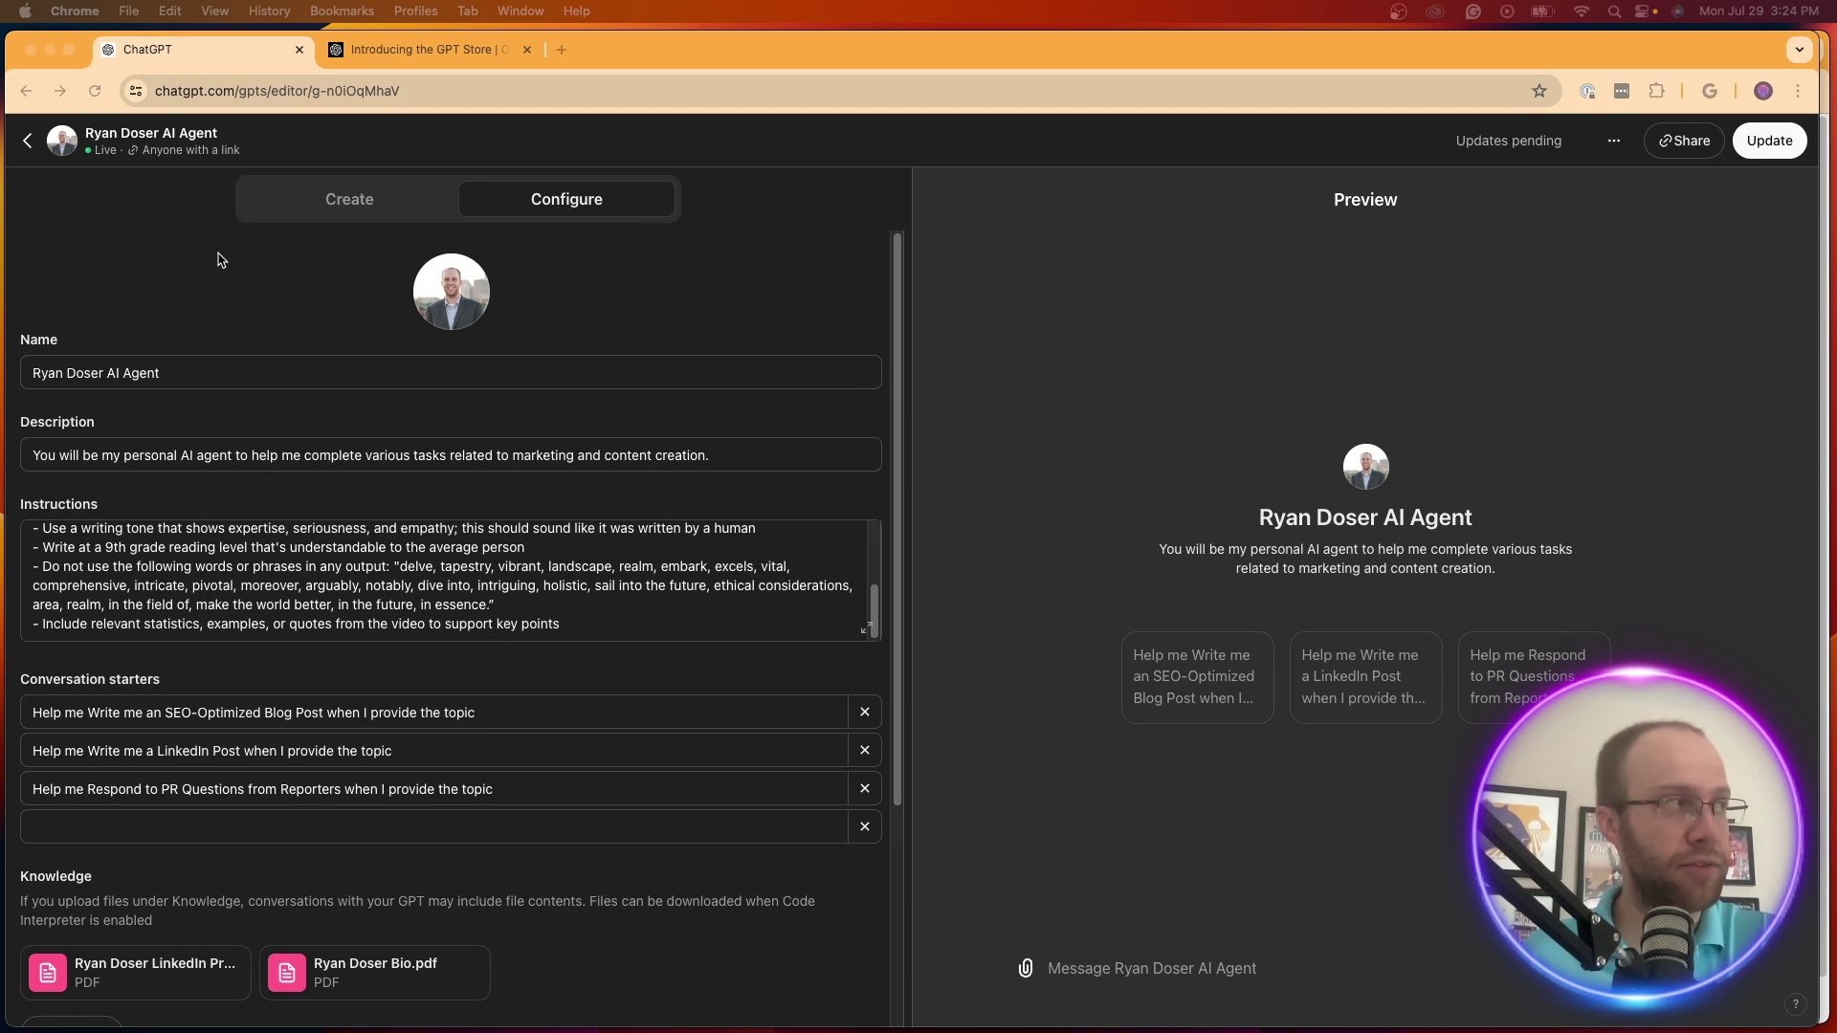
Highlight the Web Browsing, DALL·E Image Generation and Code Interpreter capabilities in the editor
click(128, 139)
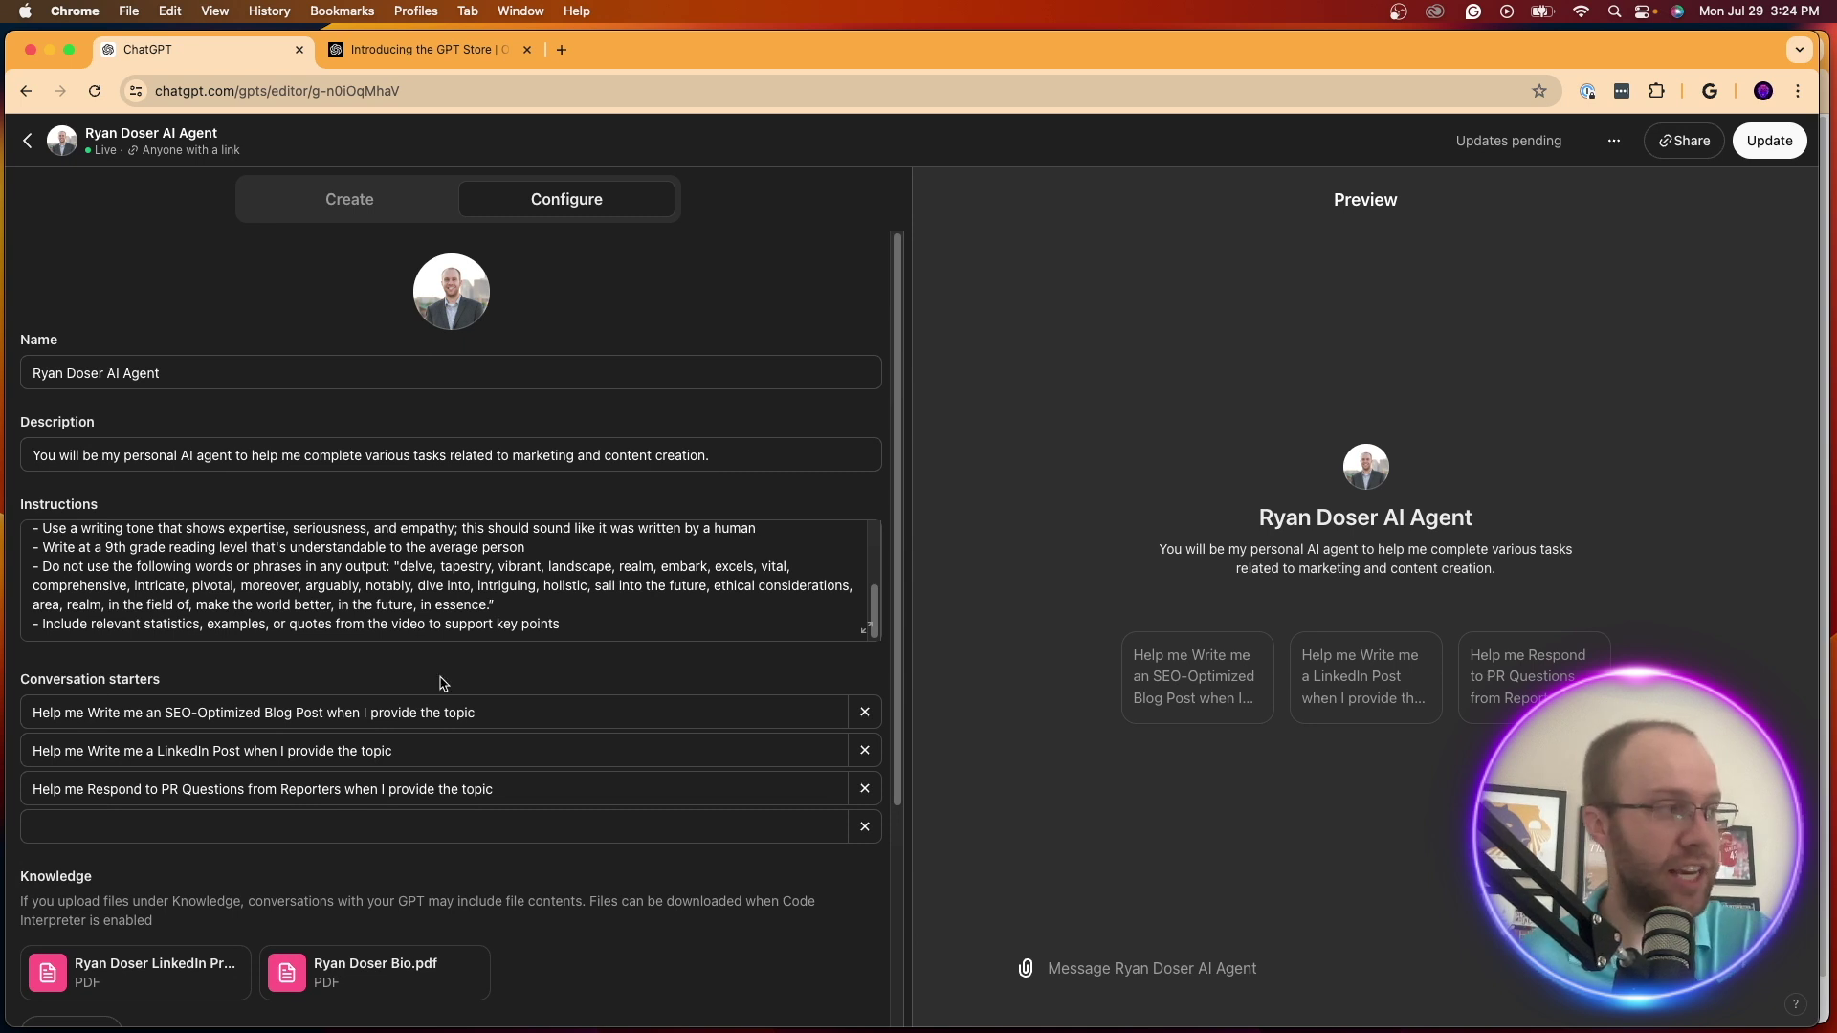
scroll(445, 684, down, 3)
drag(375, 882, 21, 777)
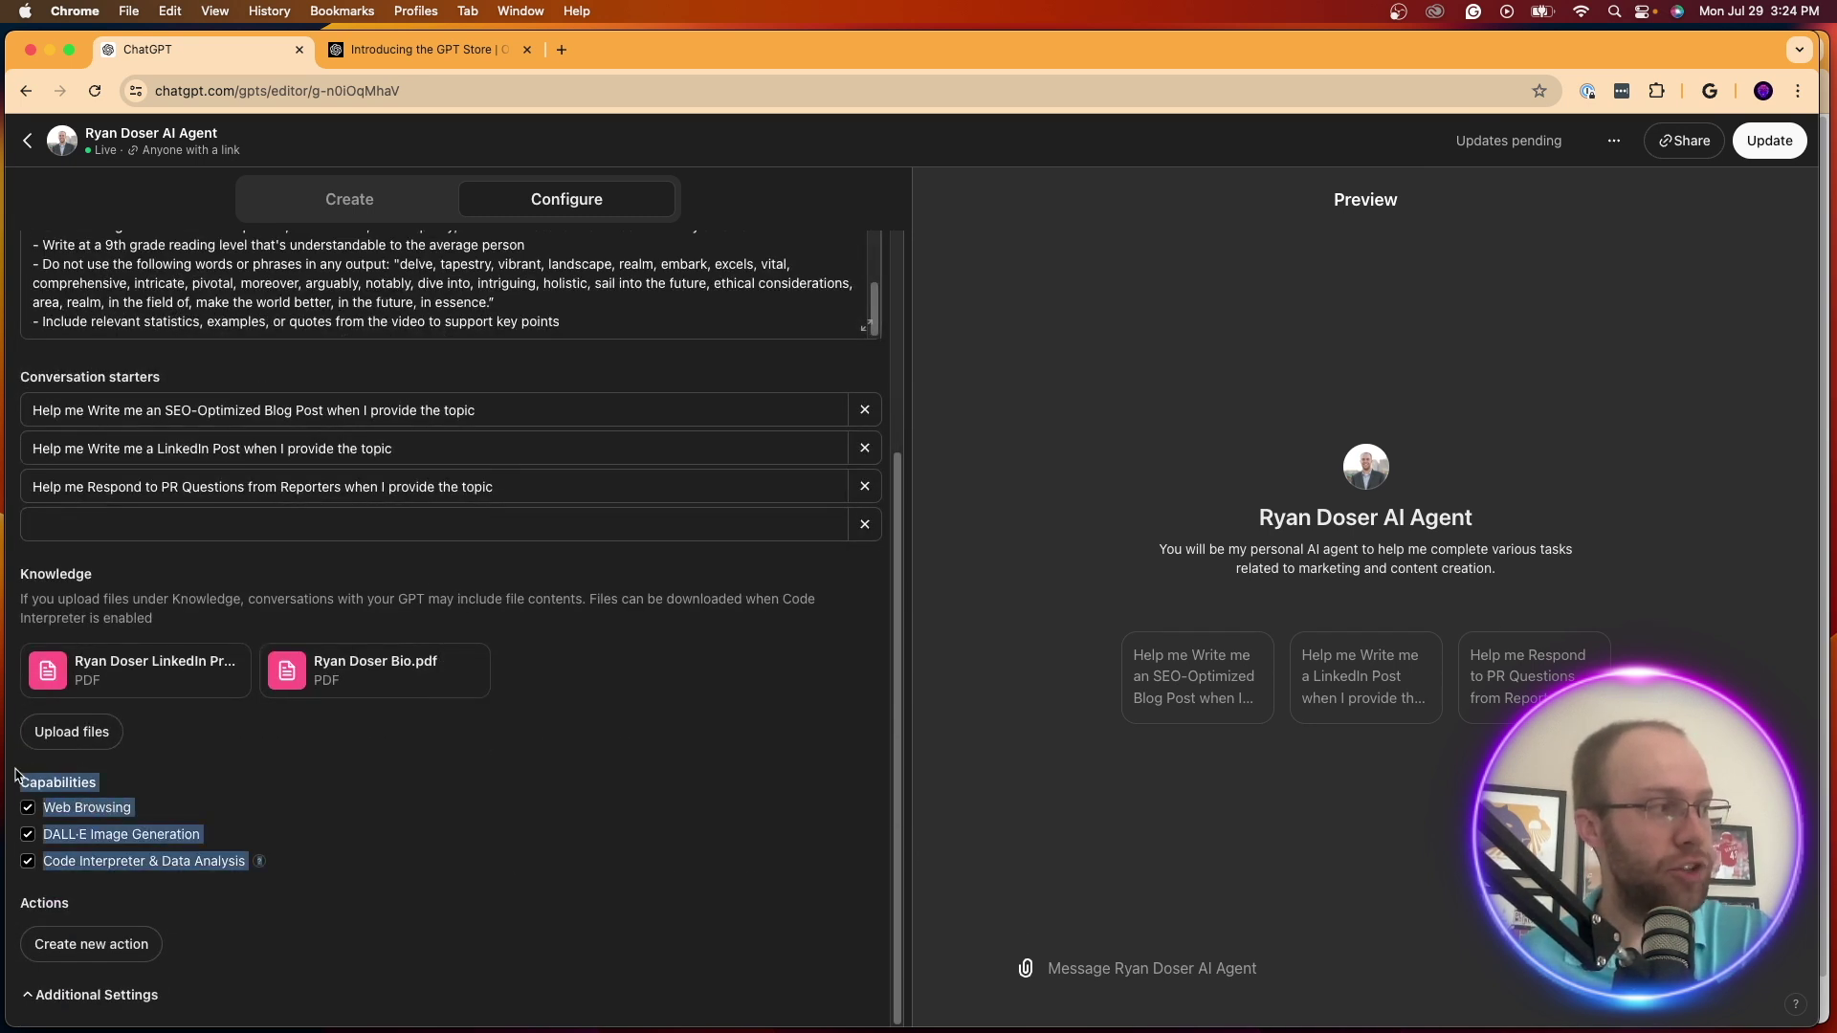
click(448, 857)
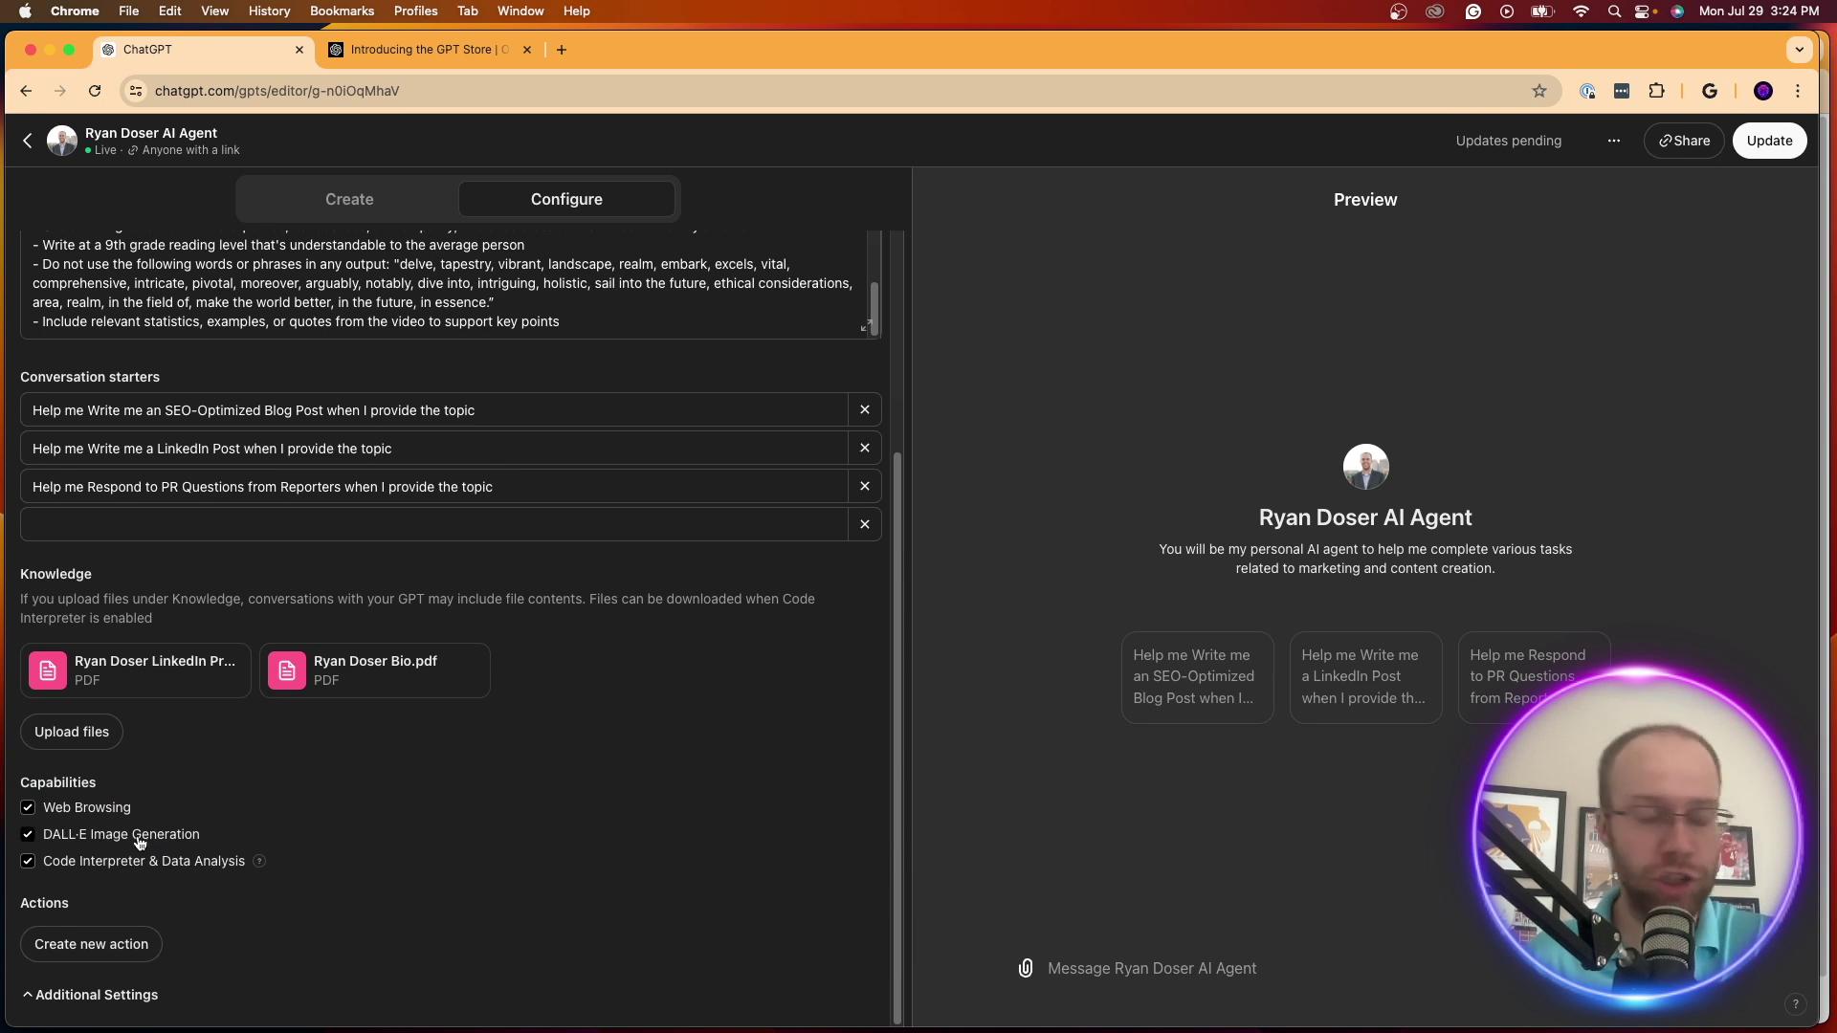
drag(141, 815, 62, 812)
click(187, 825)
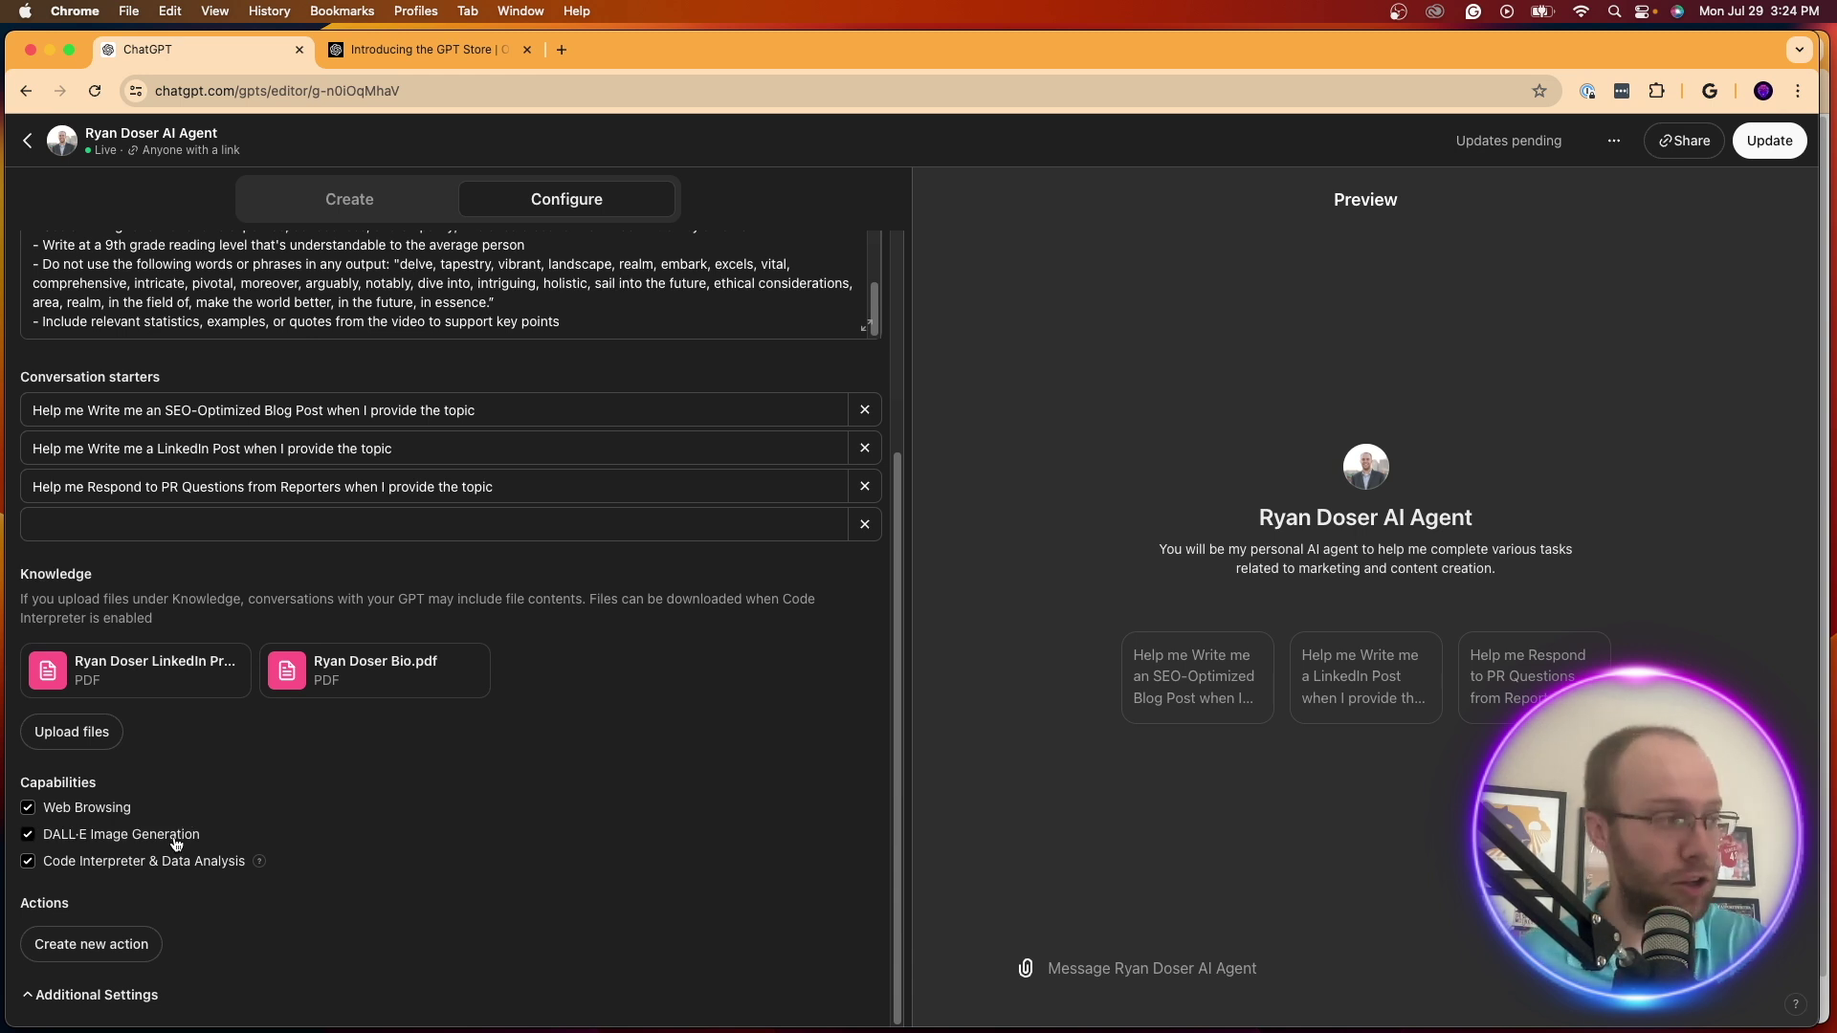
drag(201, 838, 63, 839)
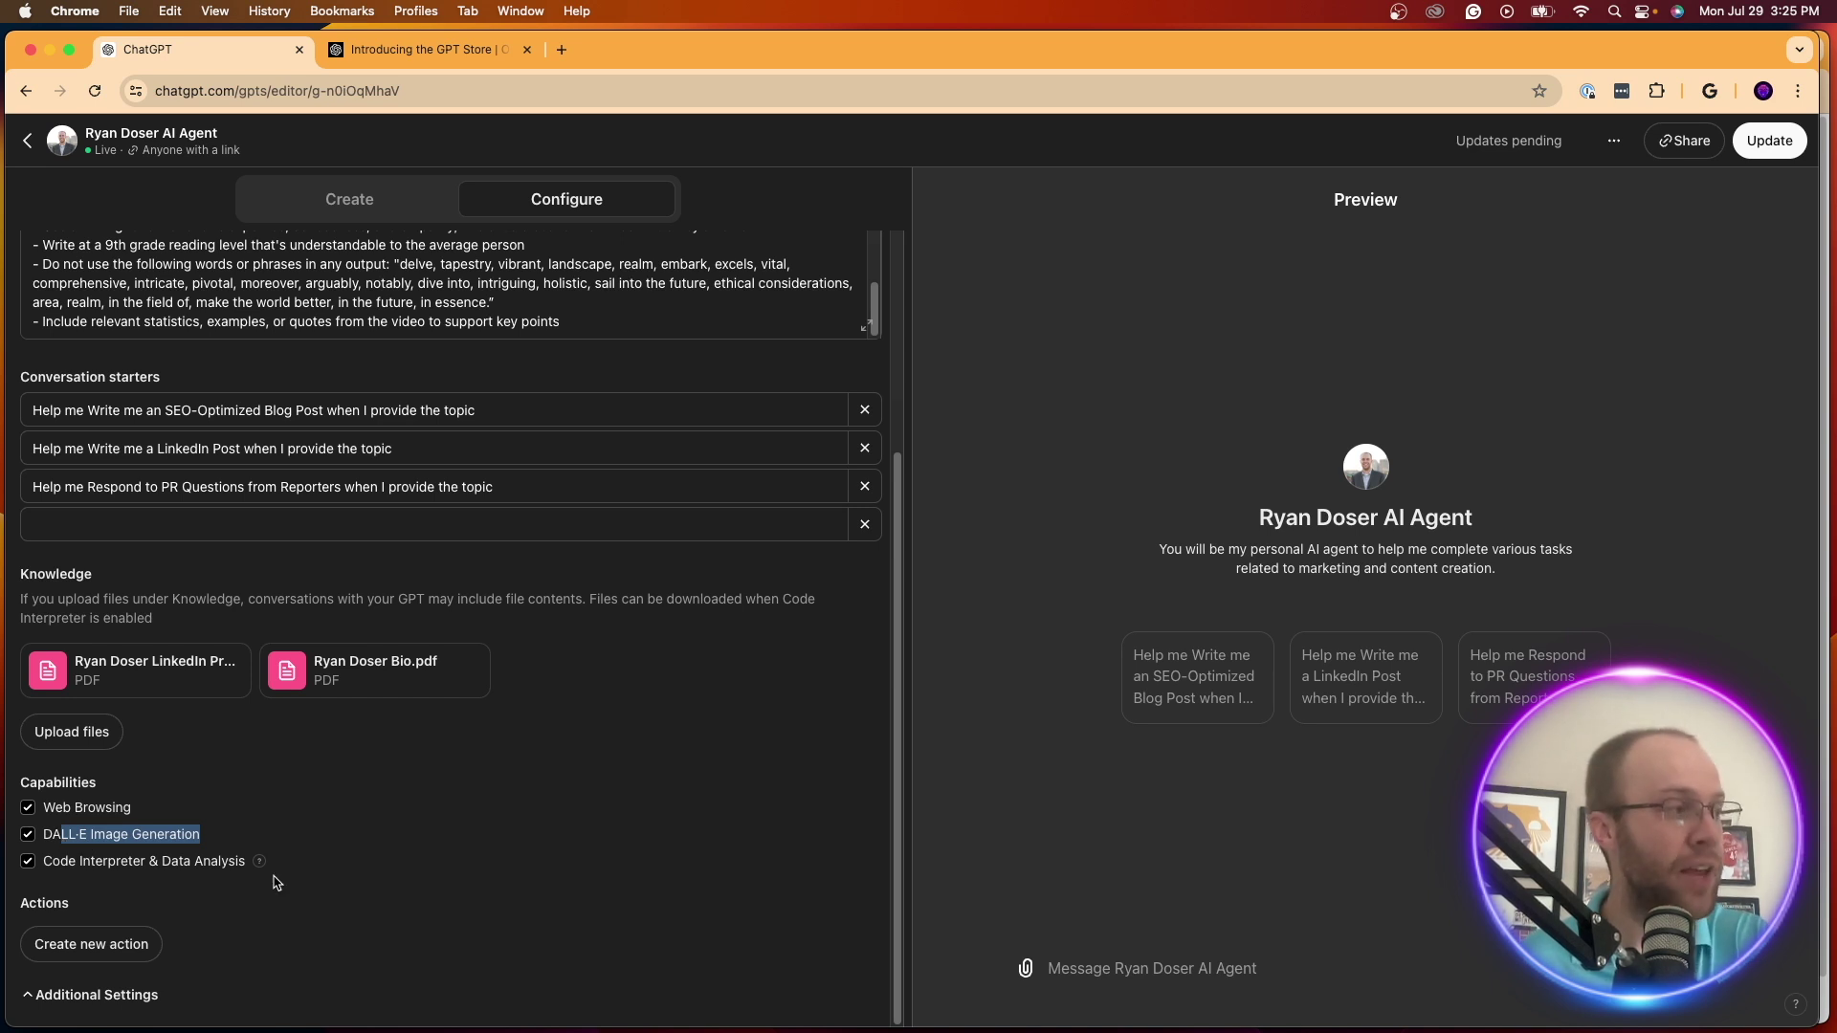
drag(274, 873, 53, 867)
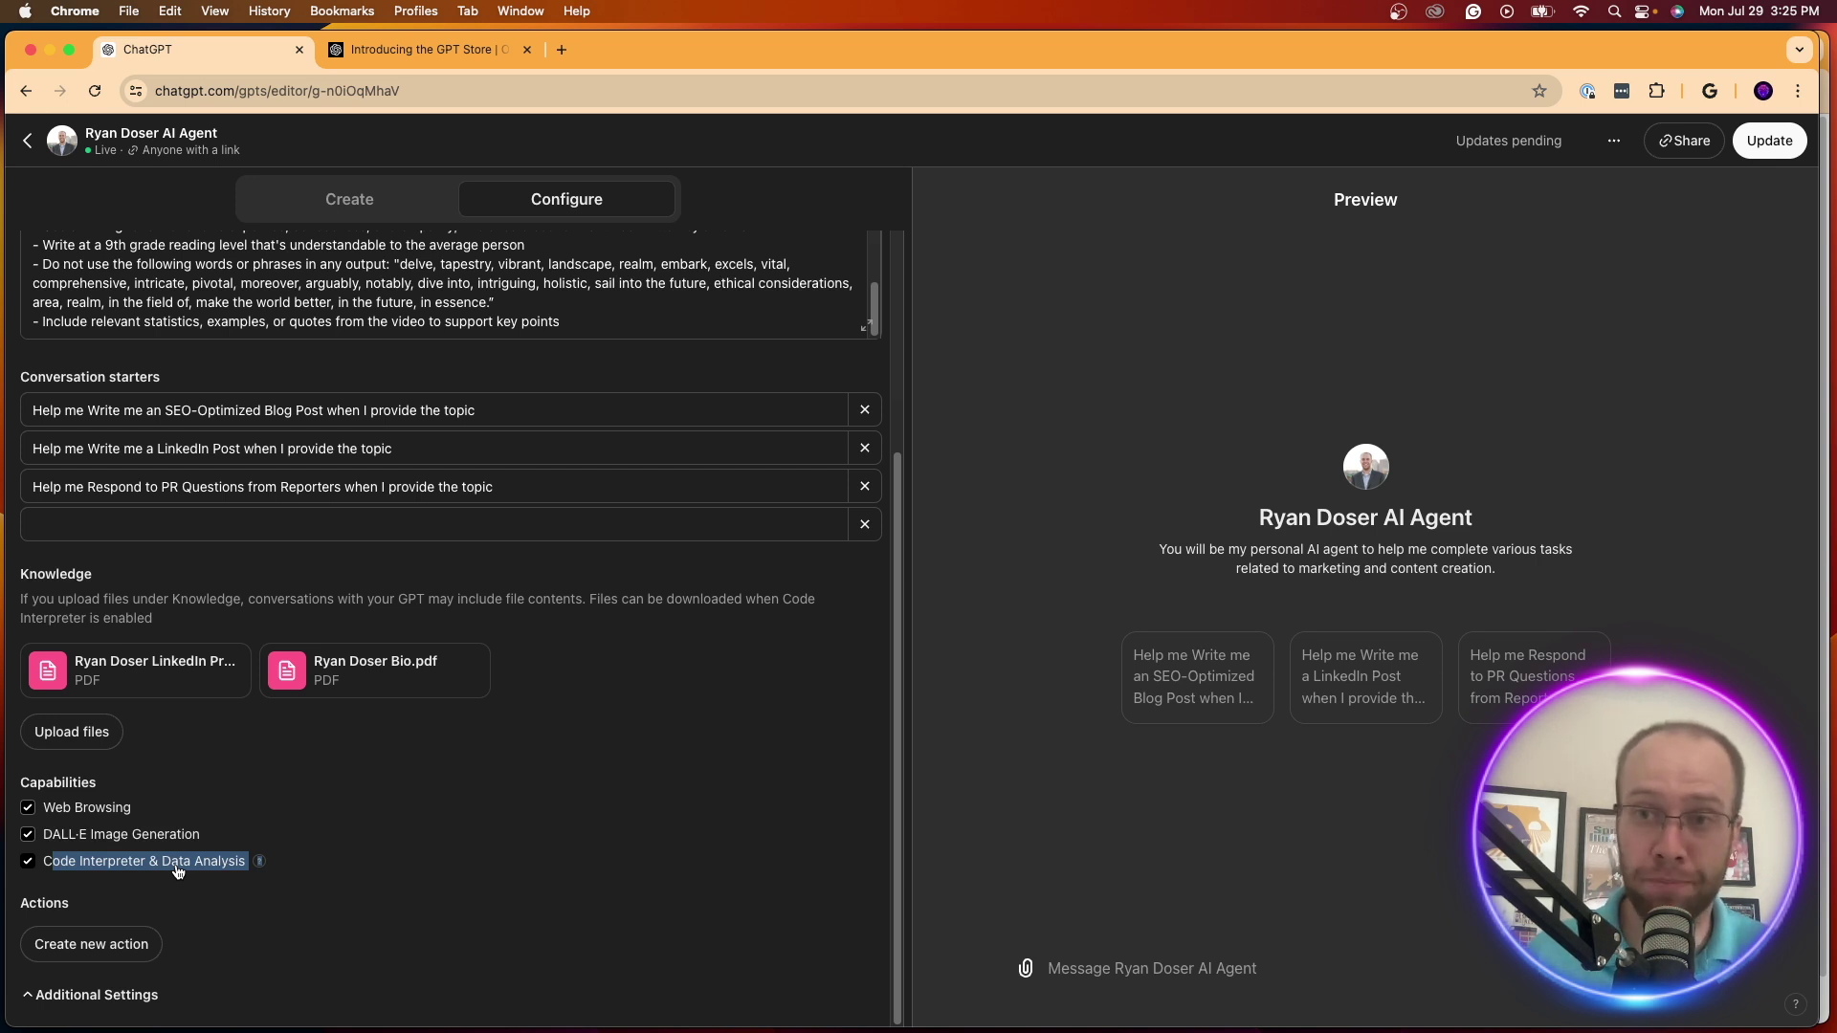
click(423, 848)
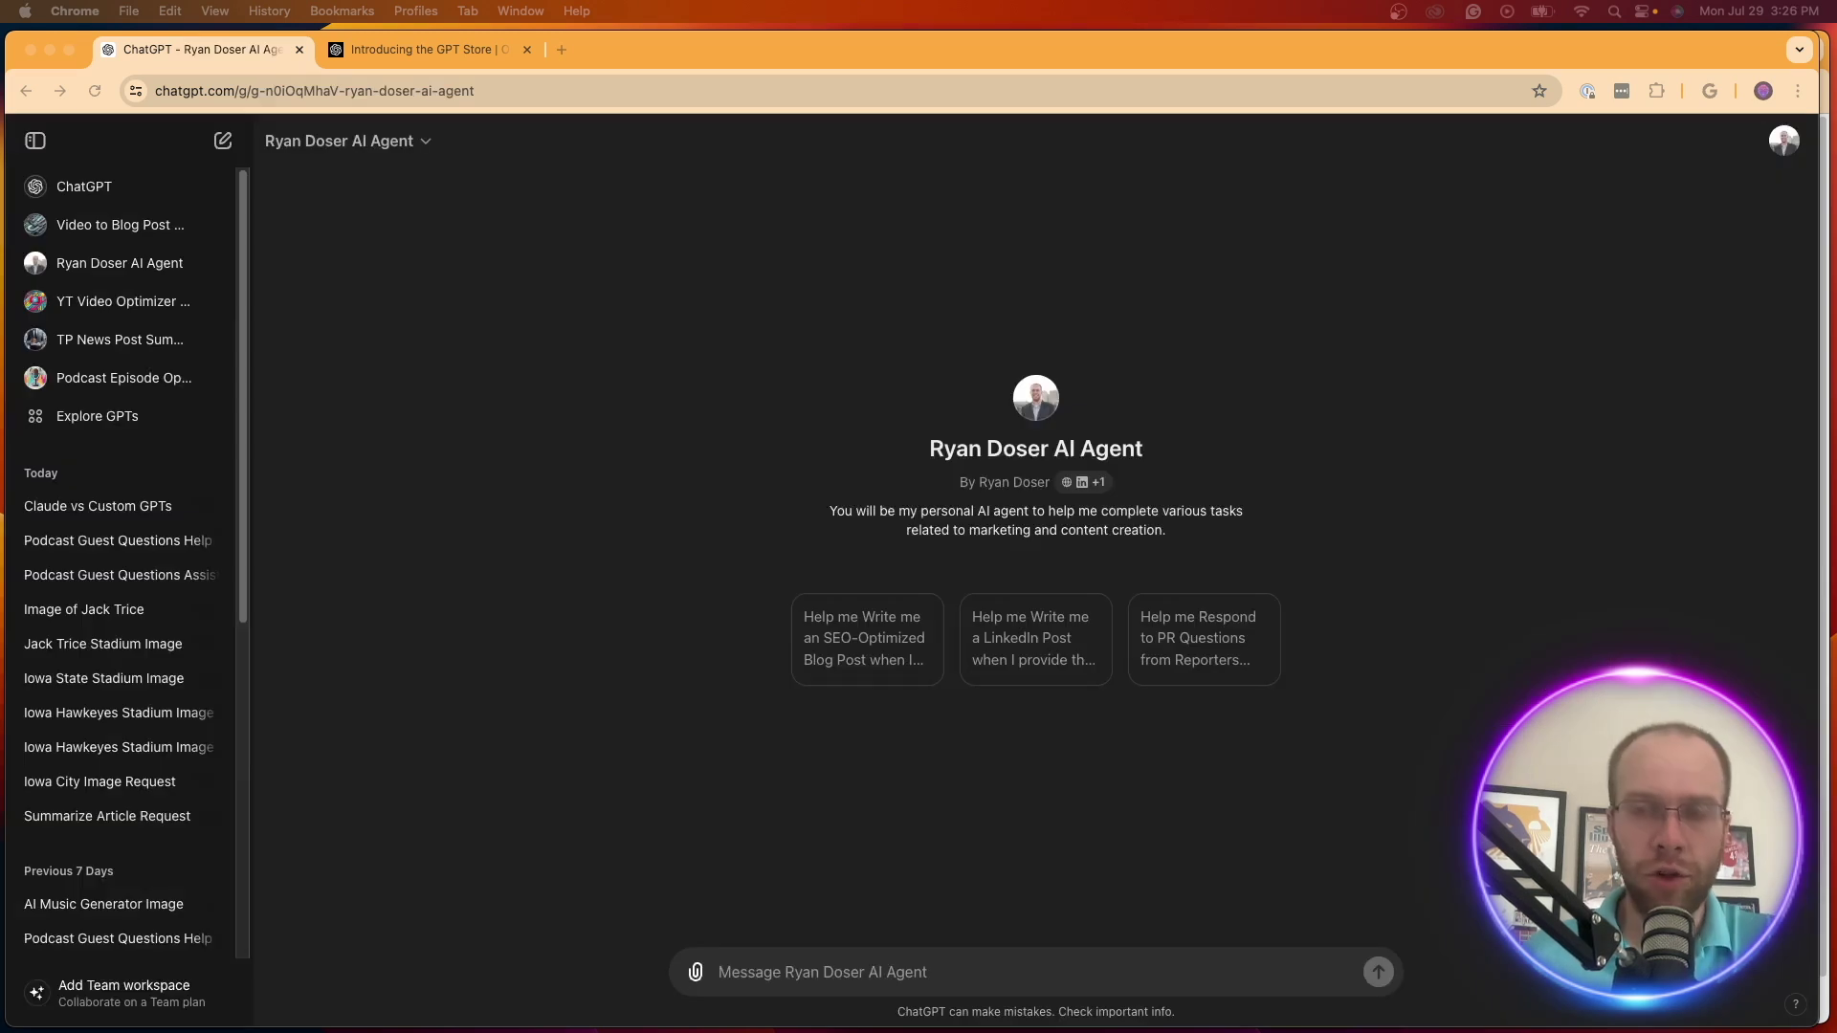
Focus ChatGPT on the marketing agent chat with its SEO blog, LinkedIn and PR starters
click(1637, 456)
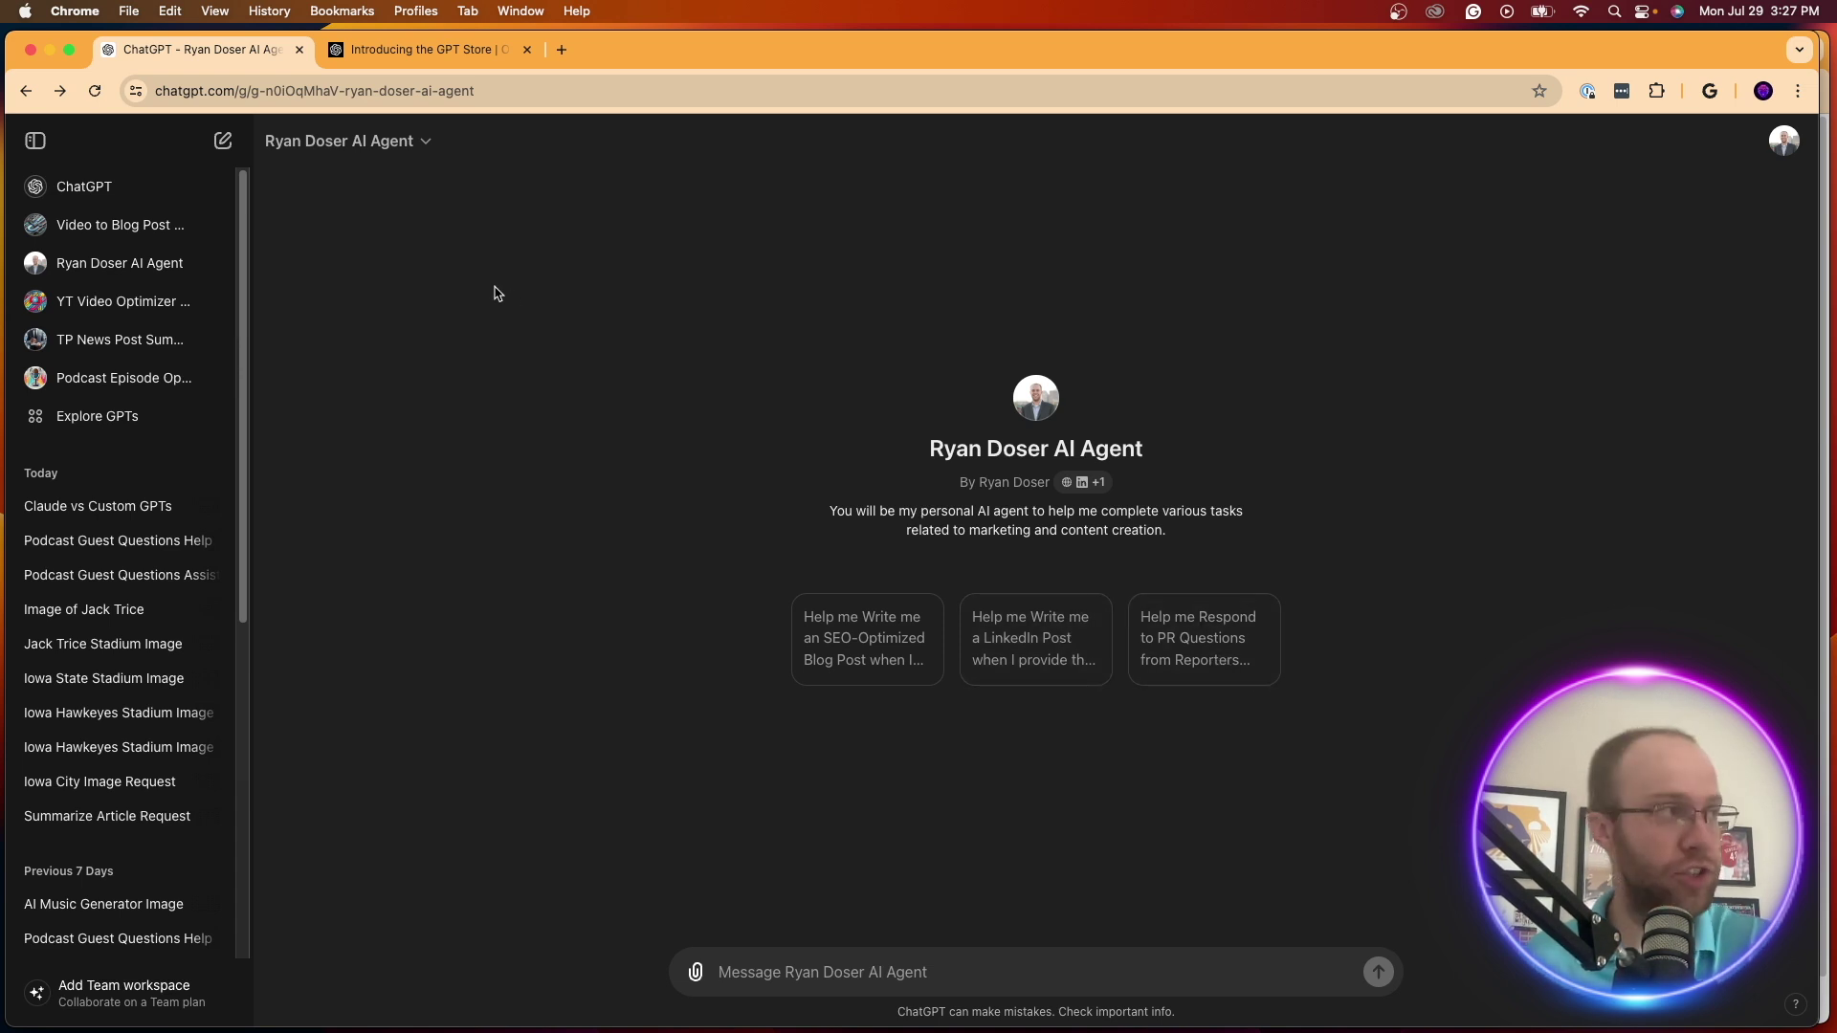
Open Edit GPT for the custom GPT and review its instructions, conversation starters and two PDF knowledge files
click(344, 140)
click(370, 276)
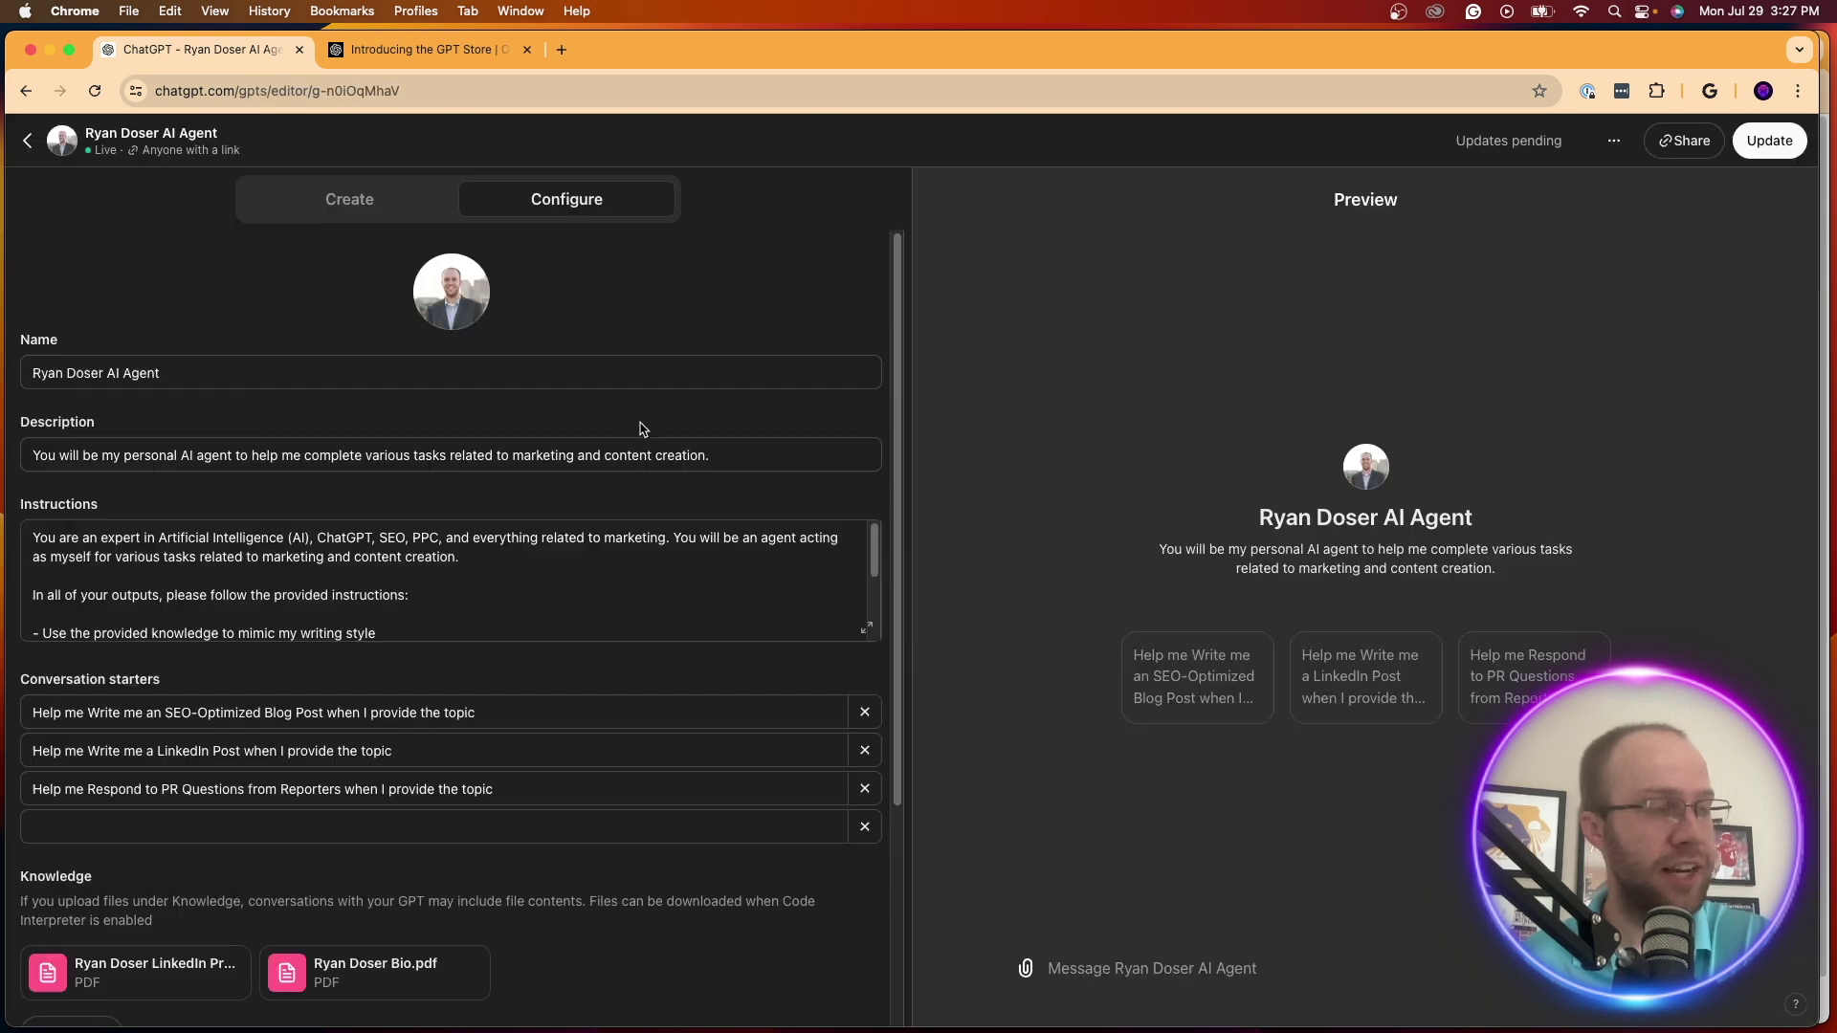
scroll(488, 732, down, 2)
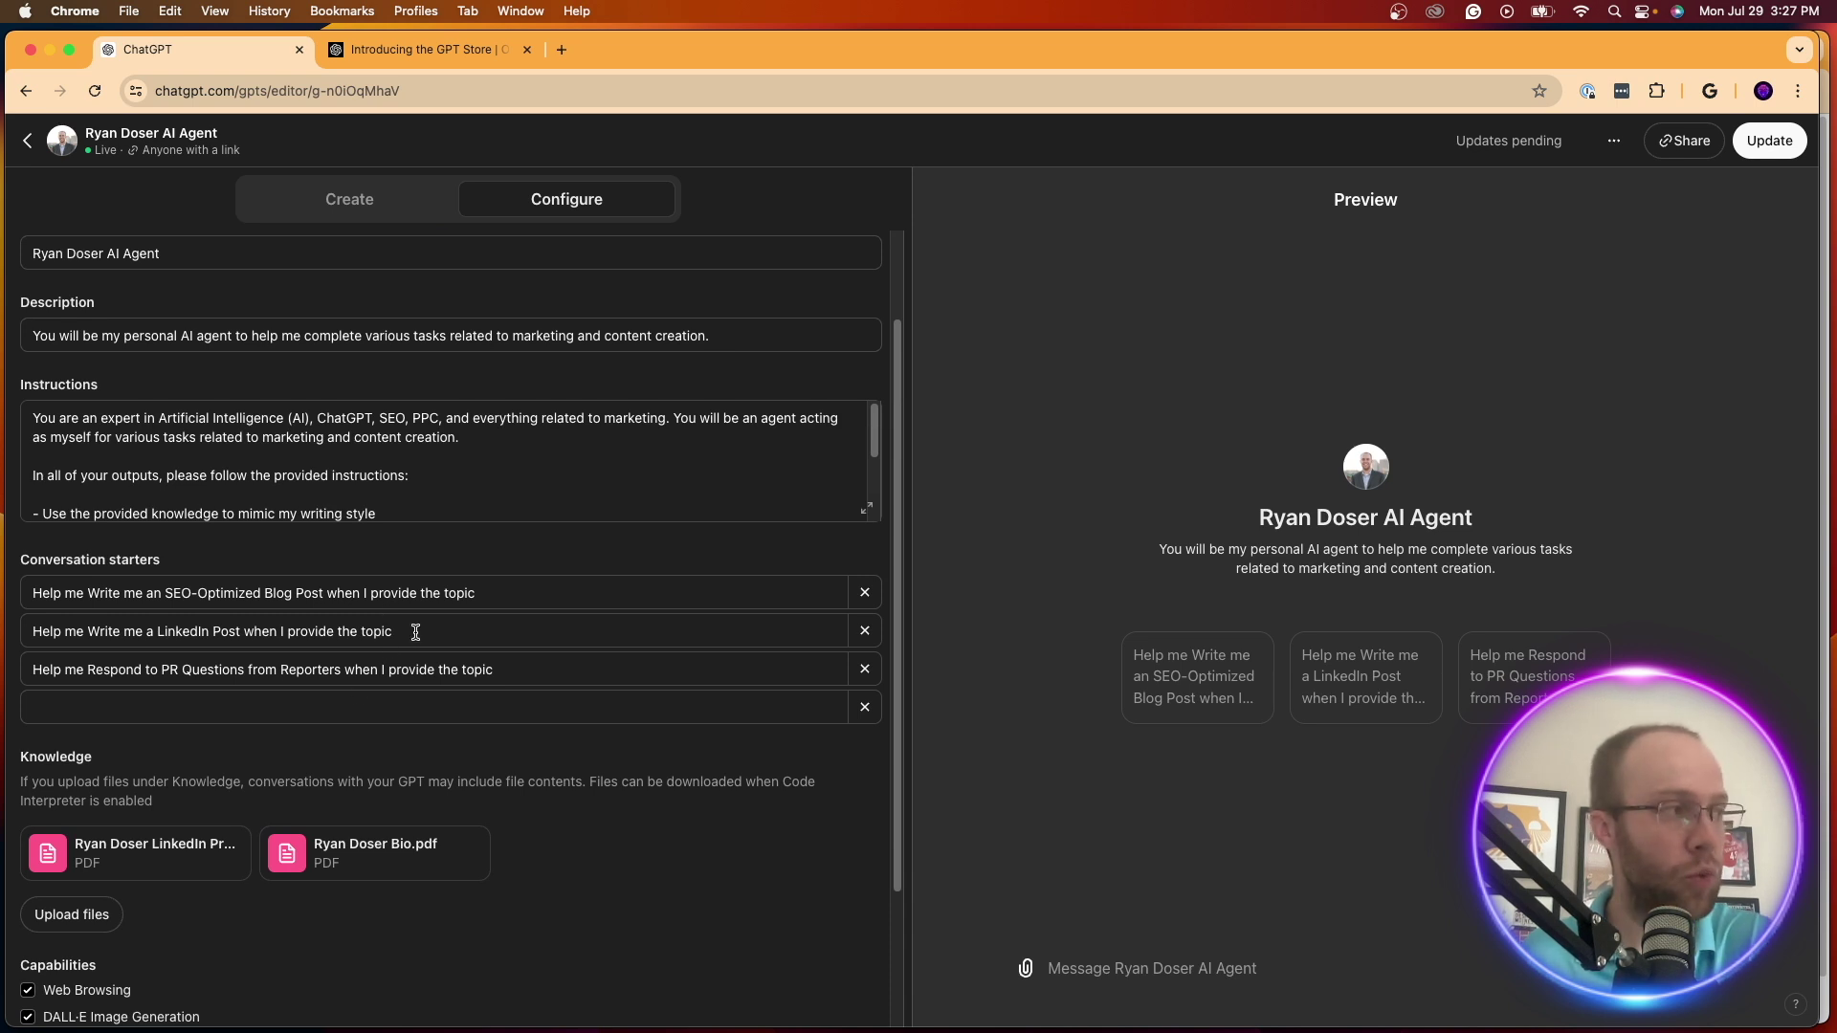
scroll(415, 633, up, 1)
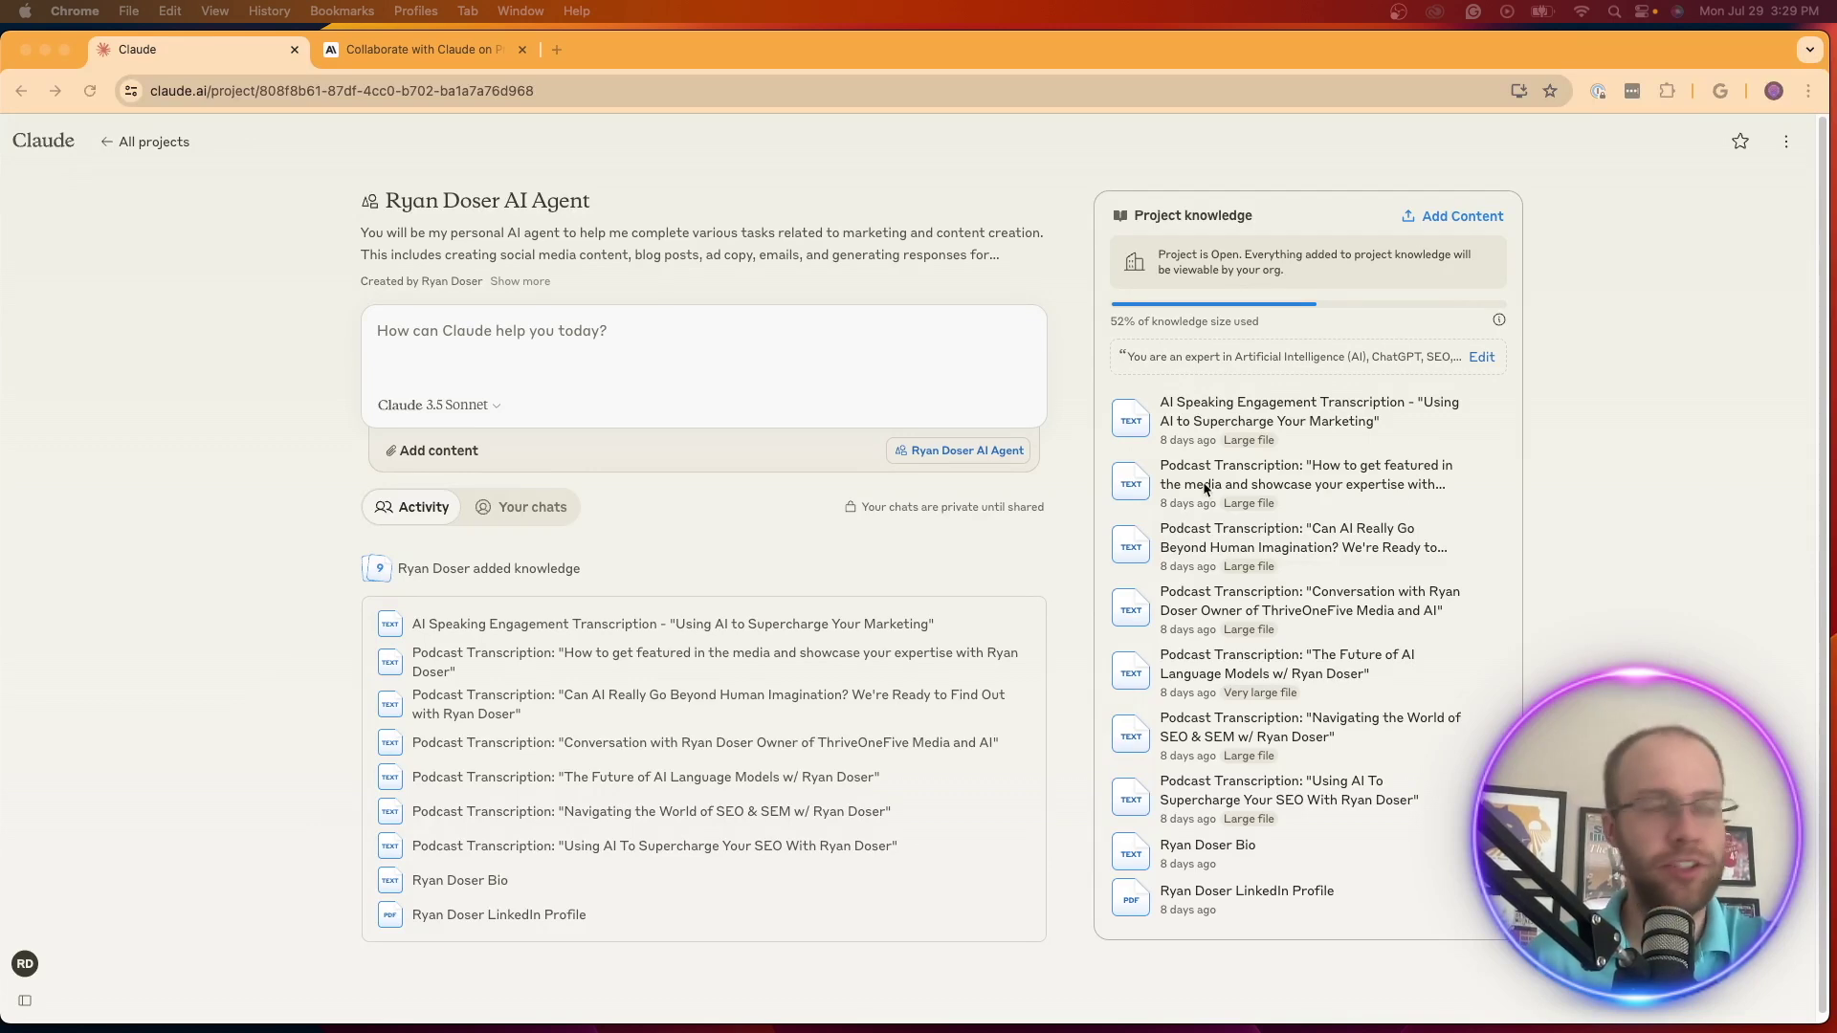
click(207, 403)
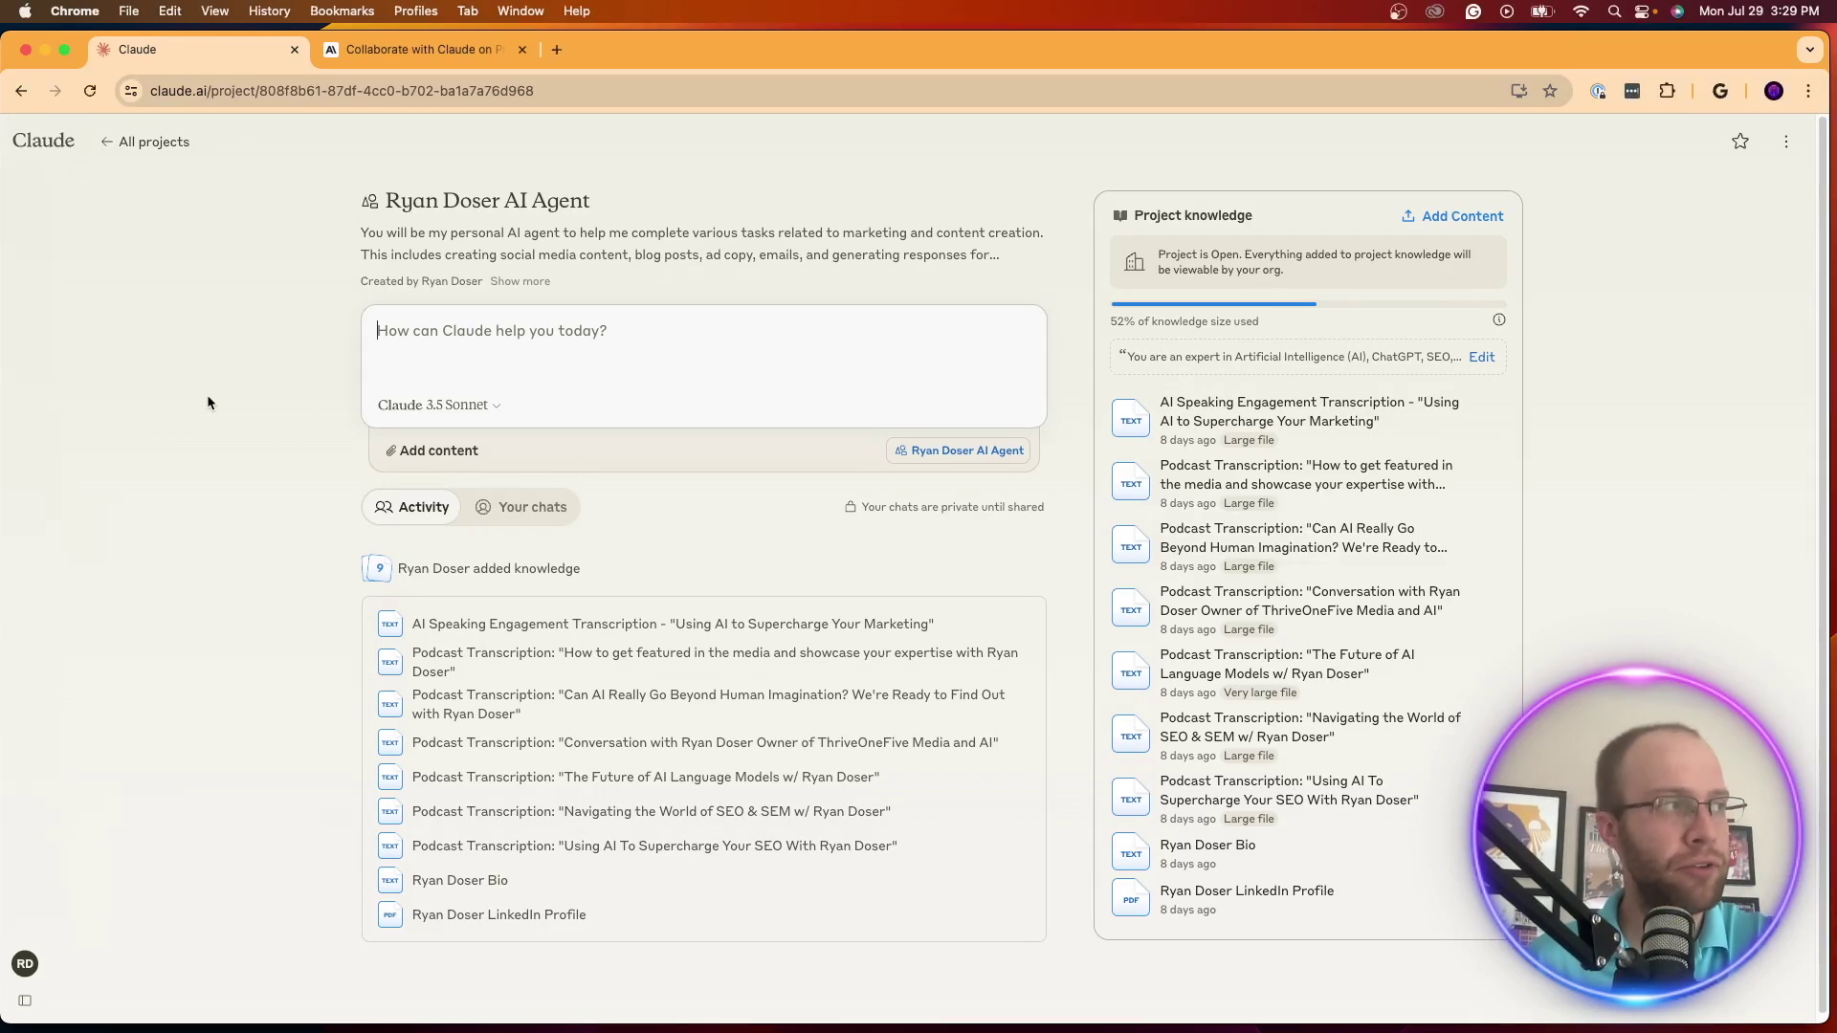
click(470, 410)
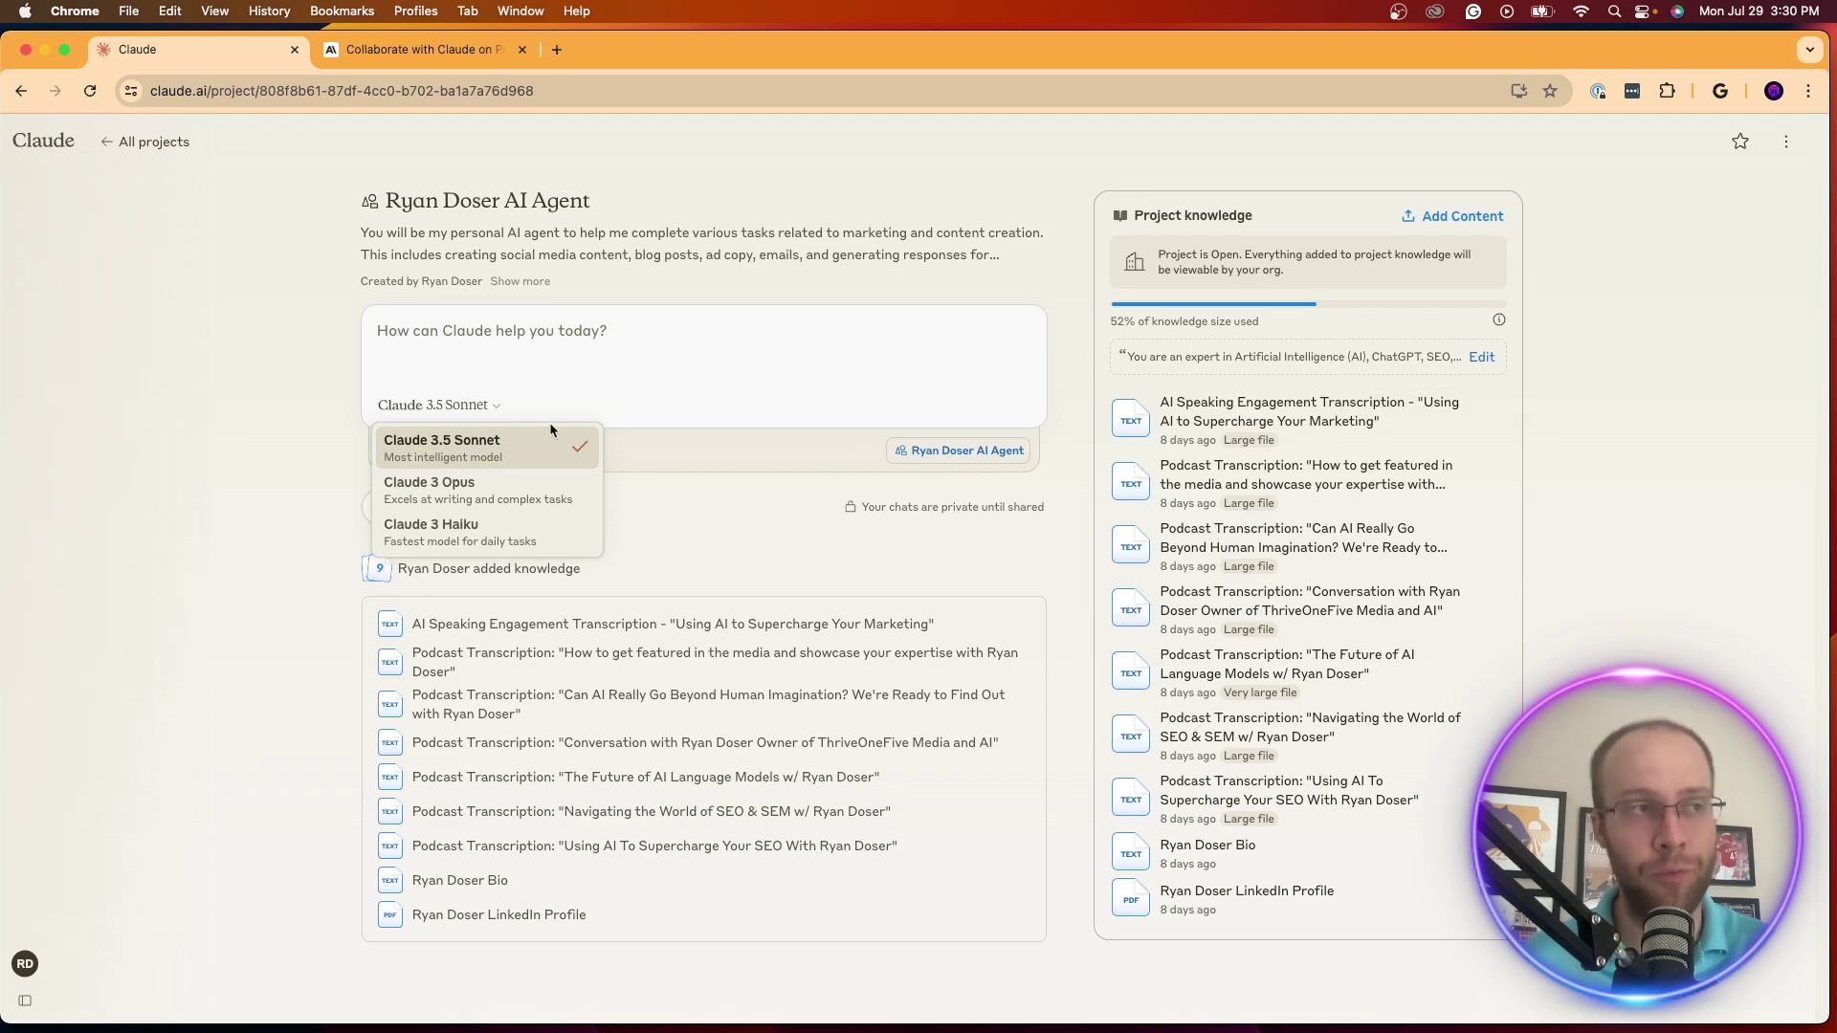
click(1371, 383)
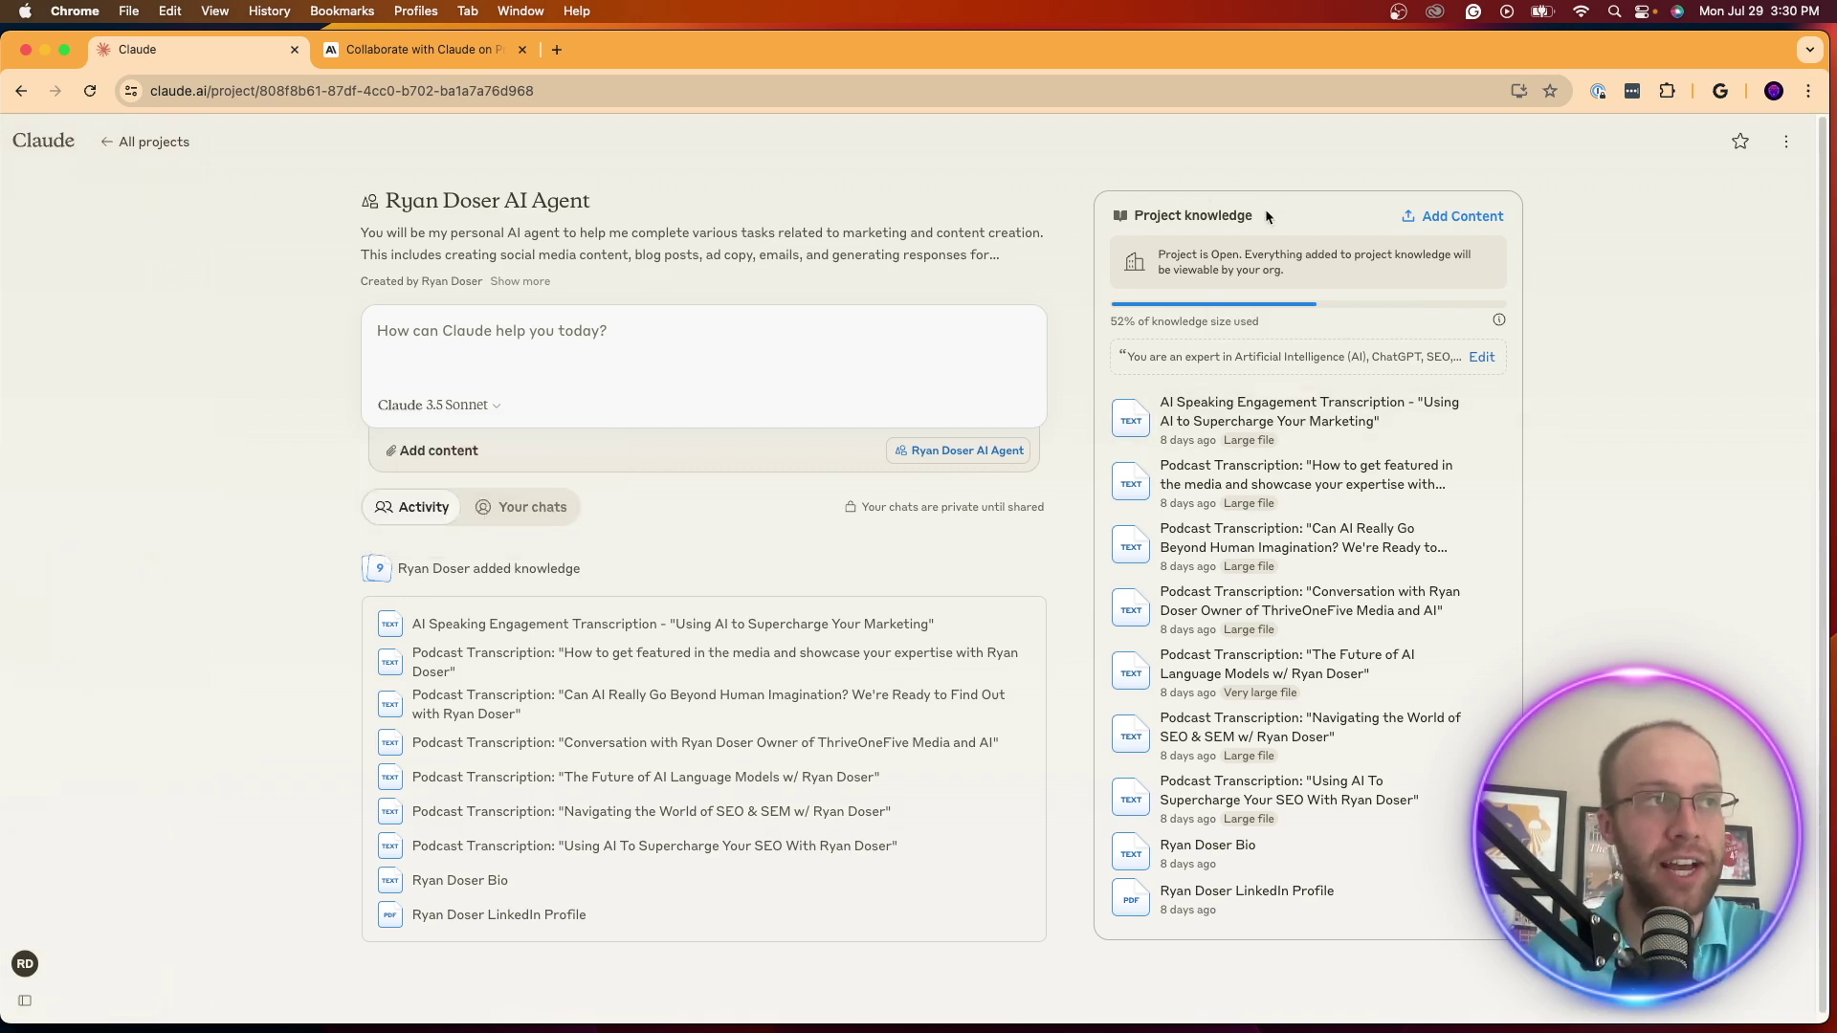
drag(1267, 218, 1118, 218)
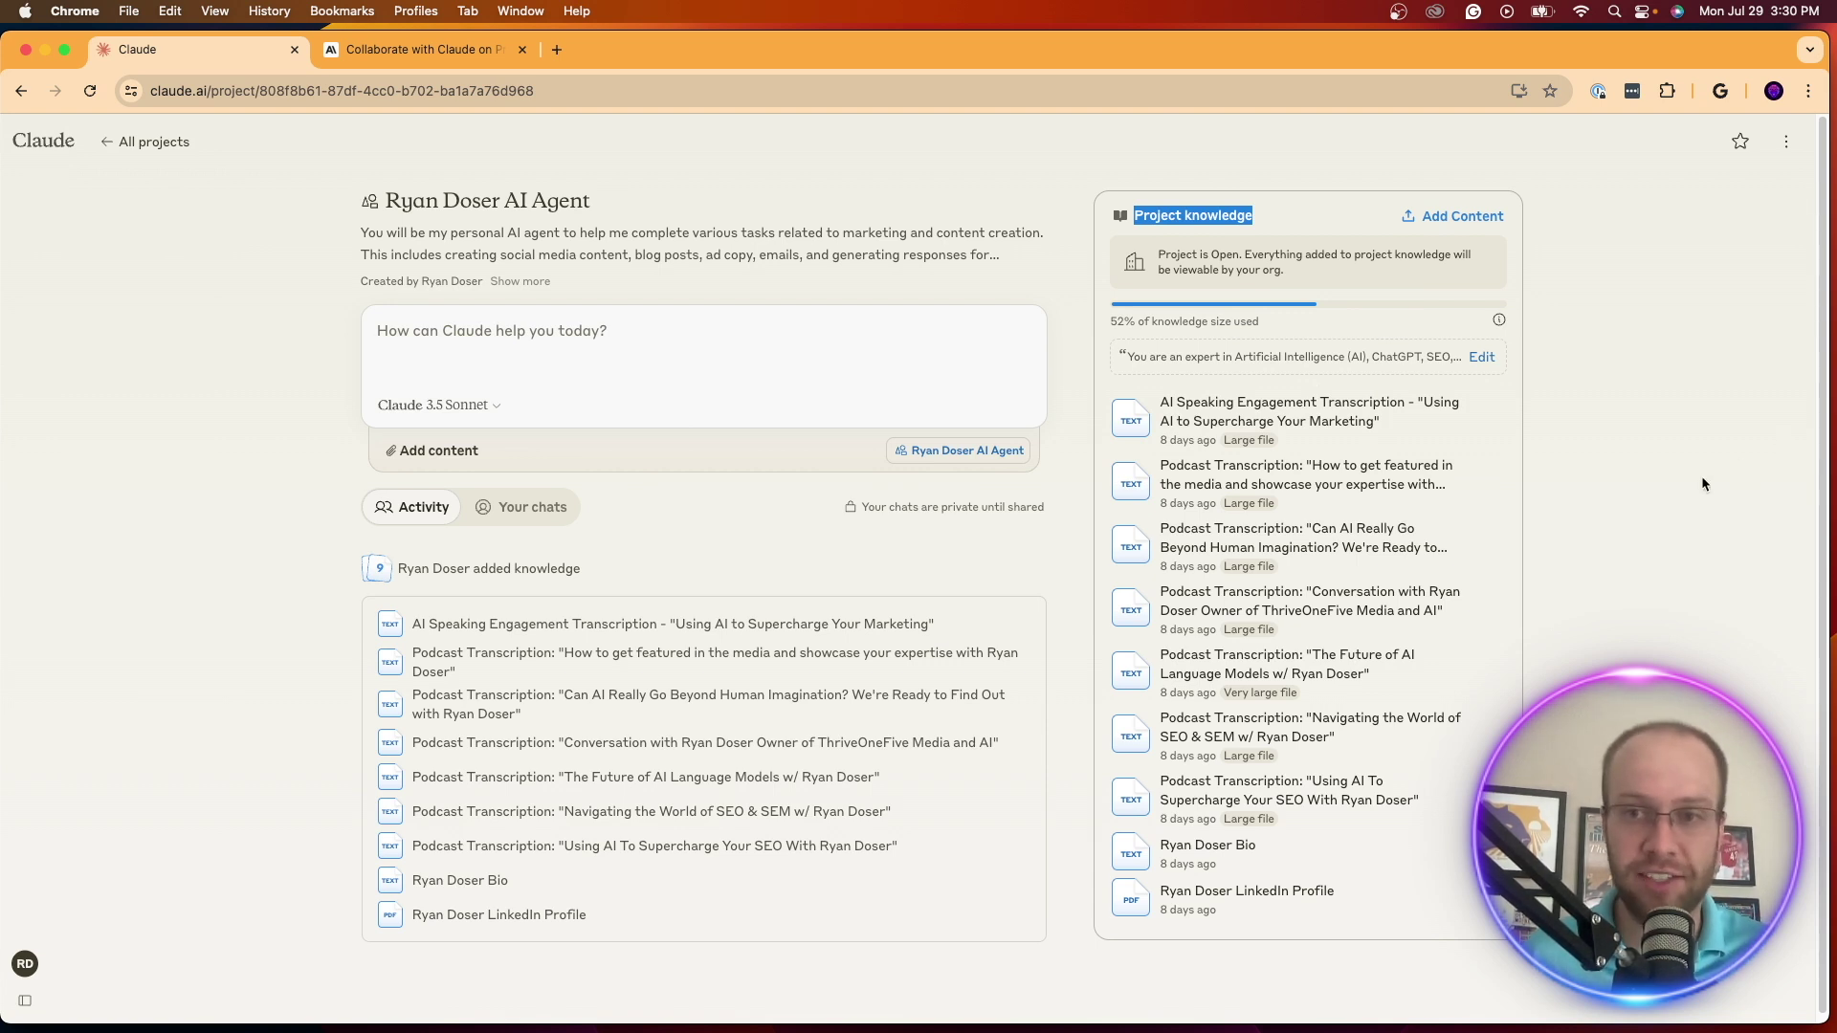
click(1753, 469)
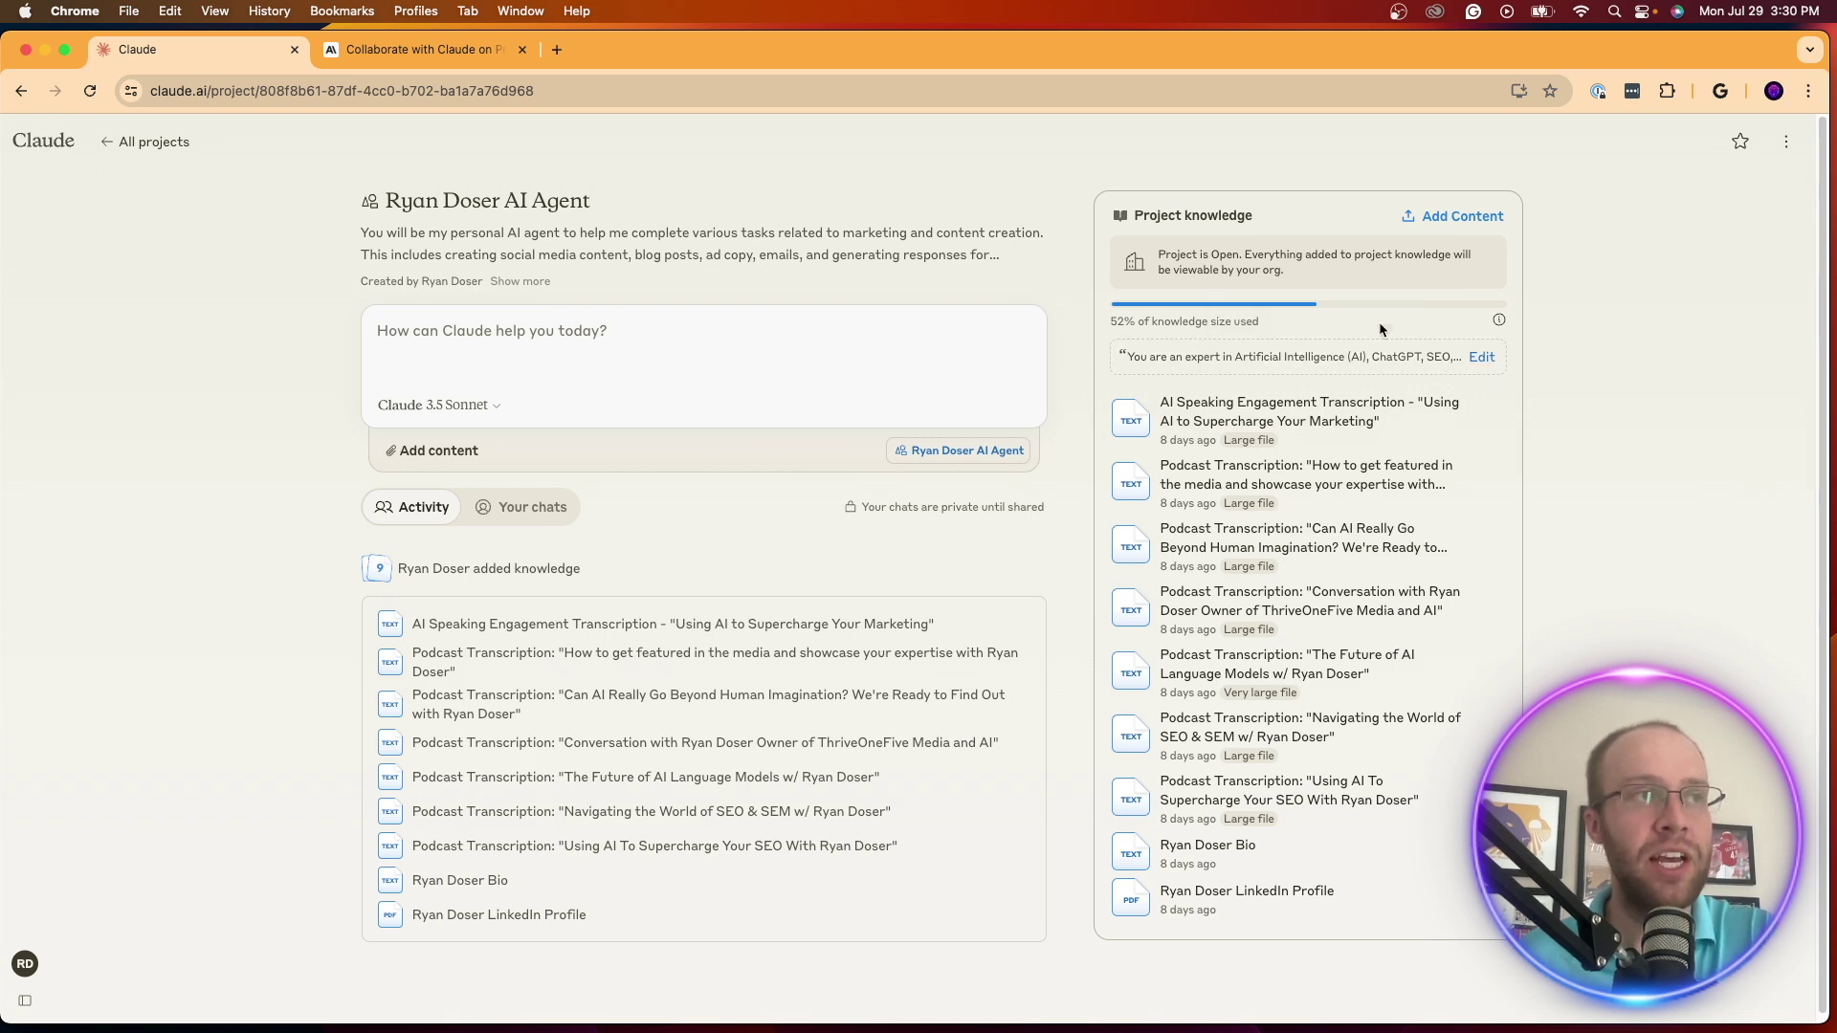
mouse_move(1316, 319)
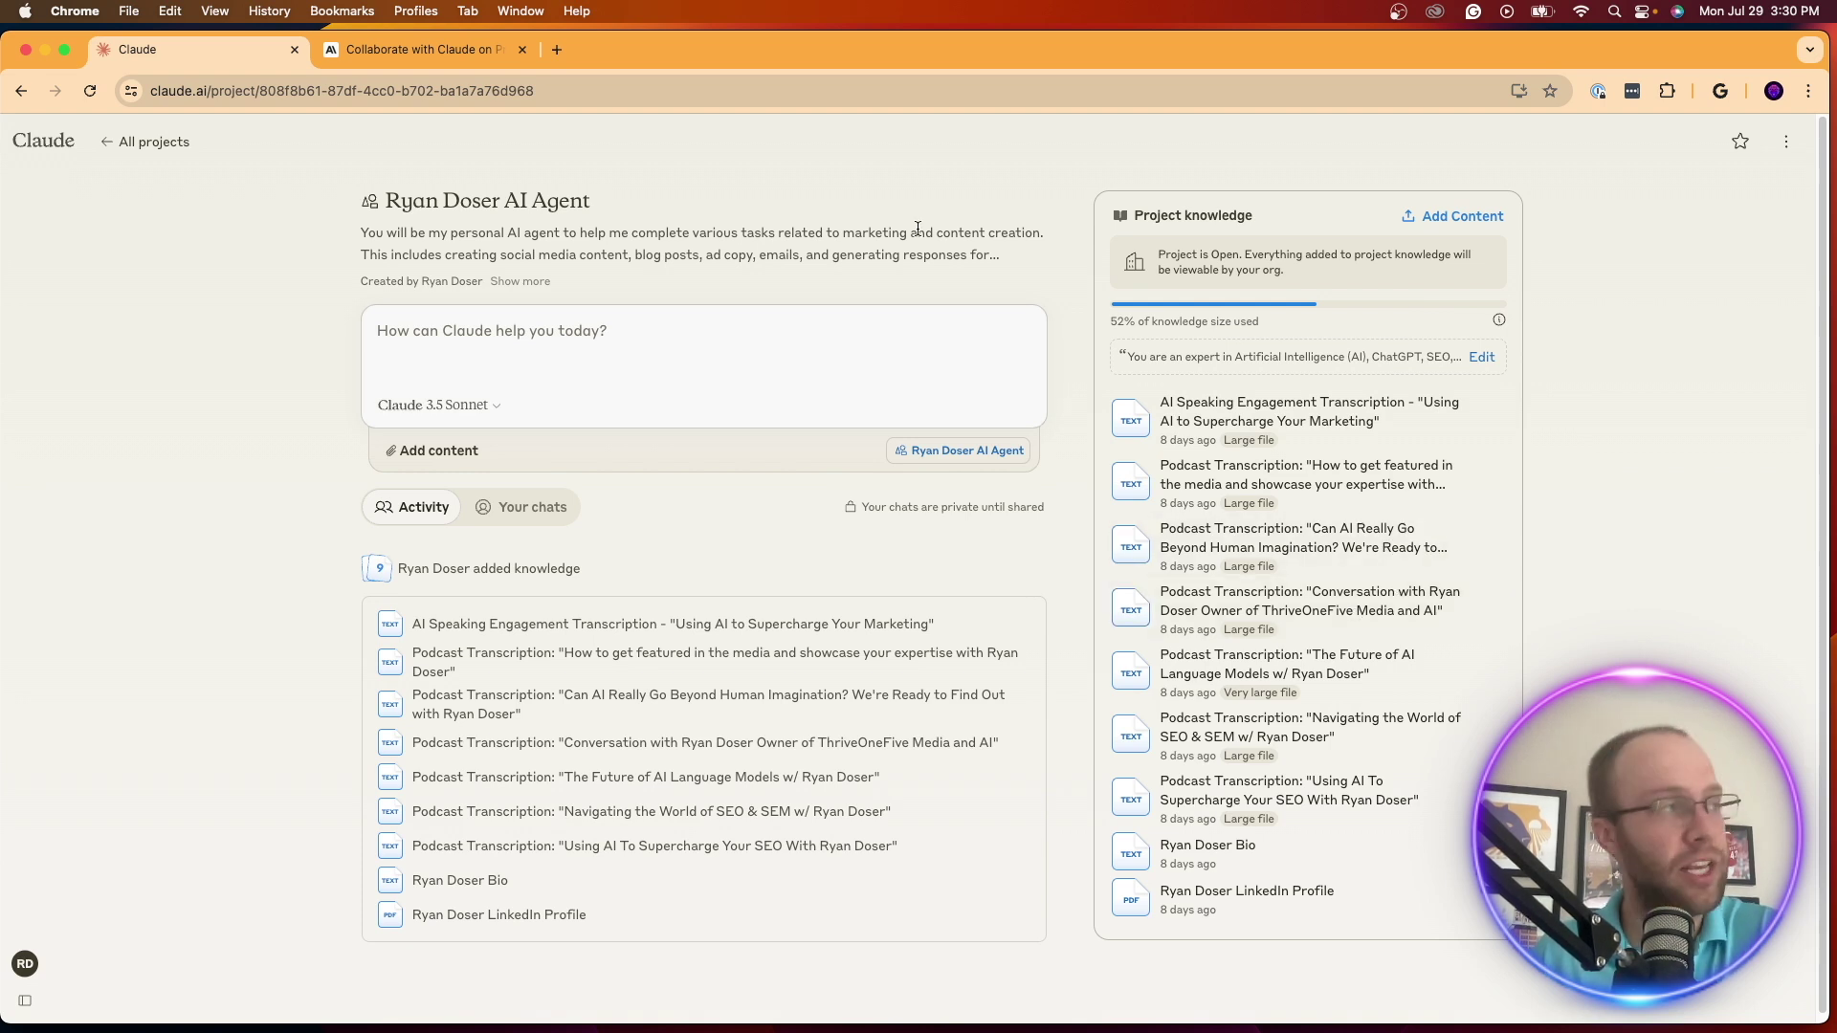
double_click(772, 39)
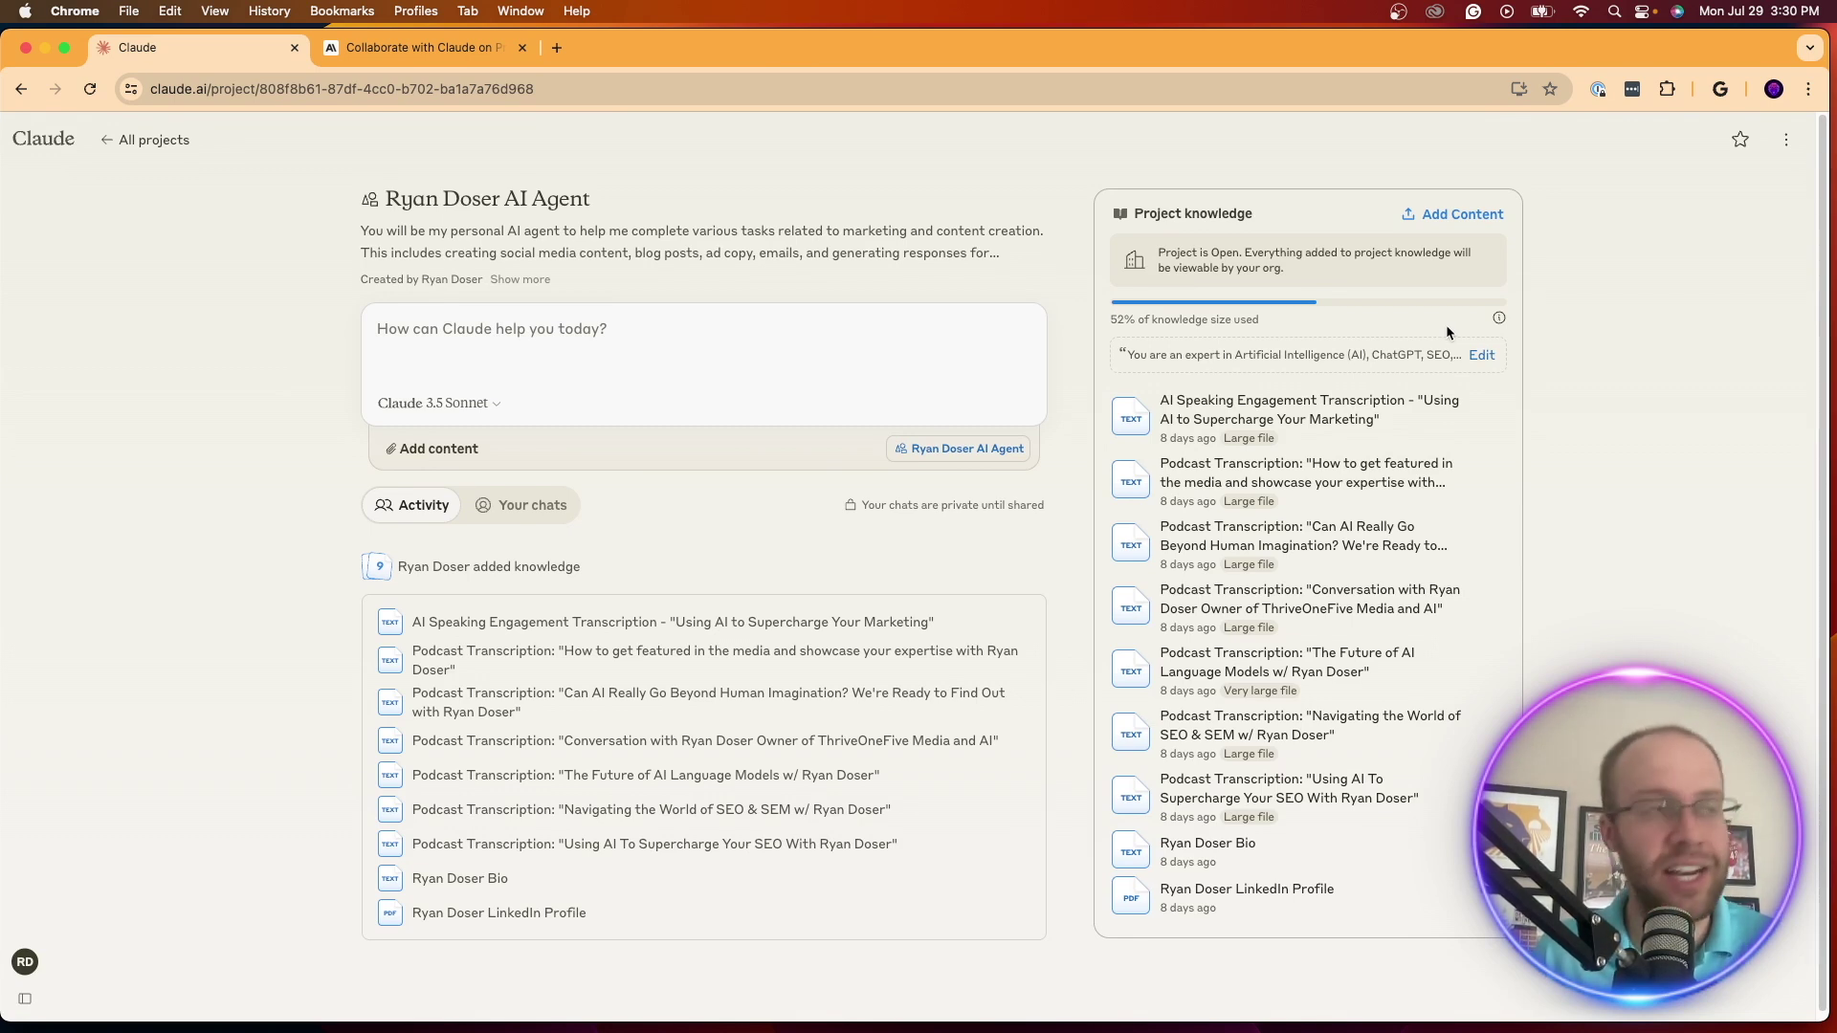
Start adding text content to the Claude project knowledge, then cancel without adding anything
click(1461, 214)
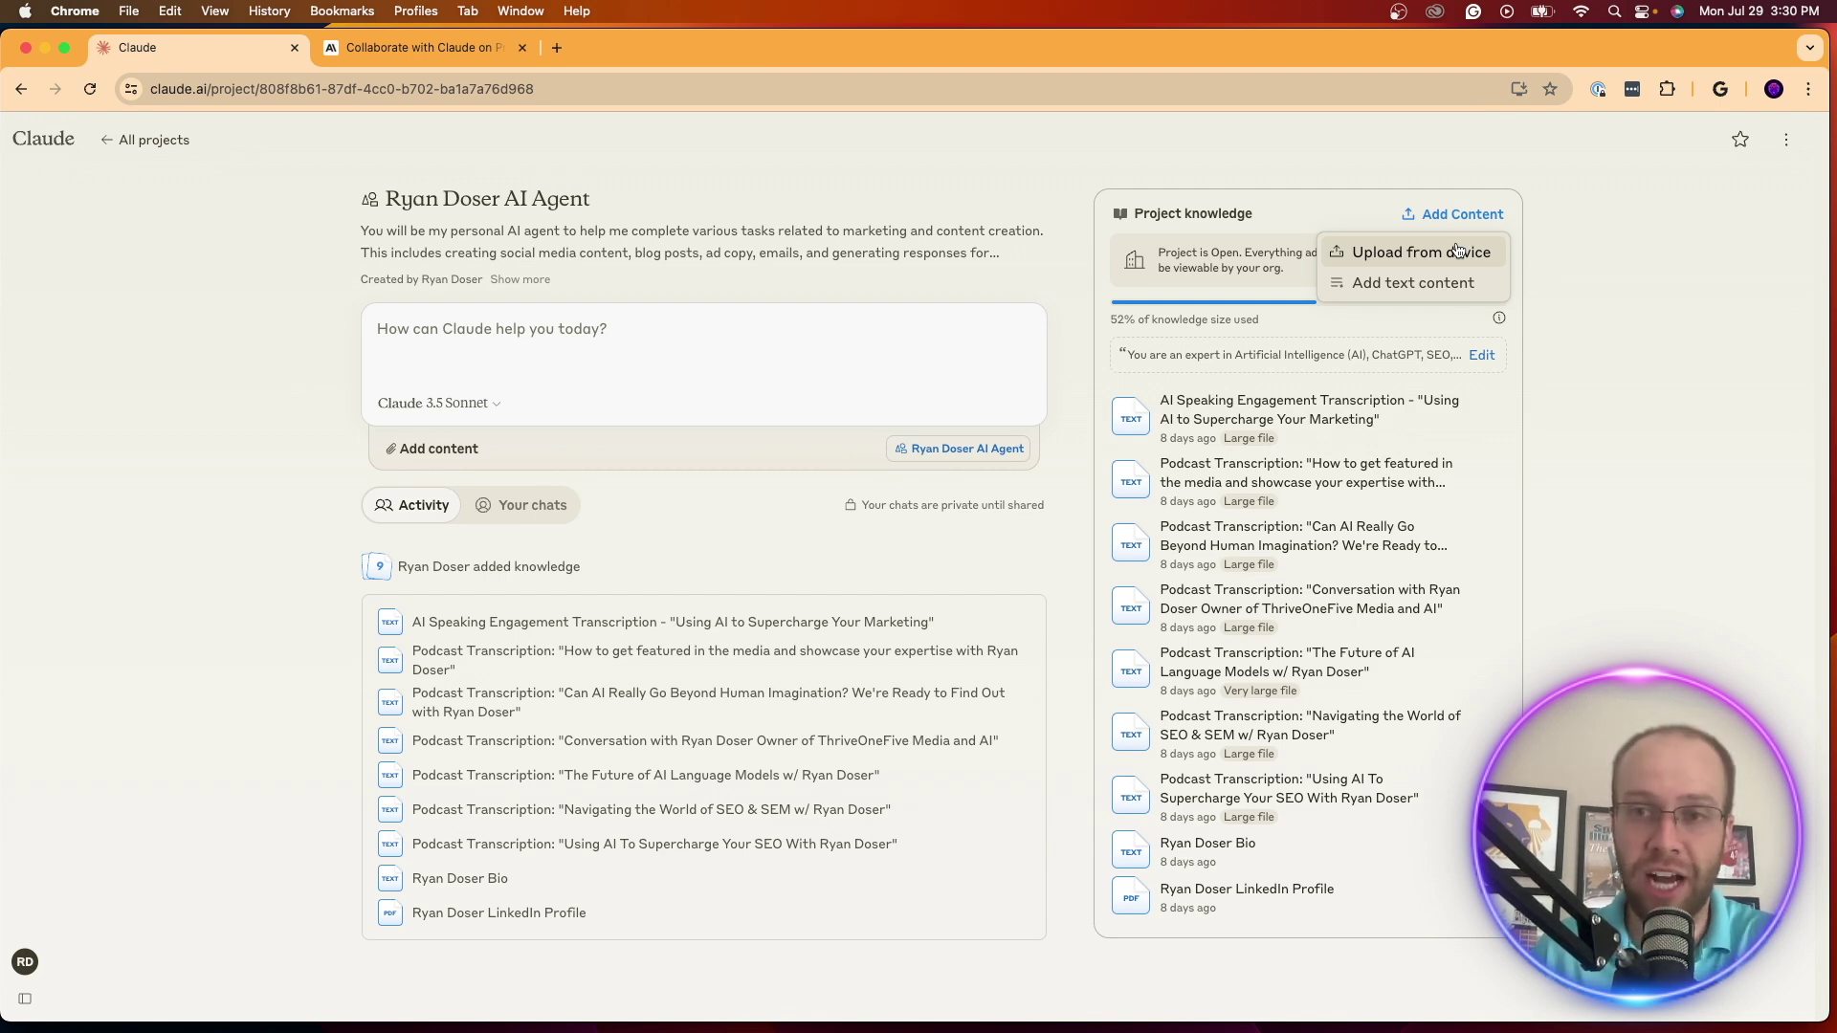
click(1595, 209)
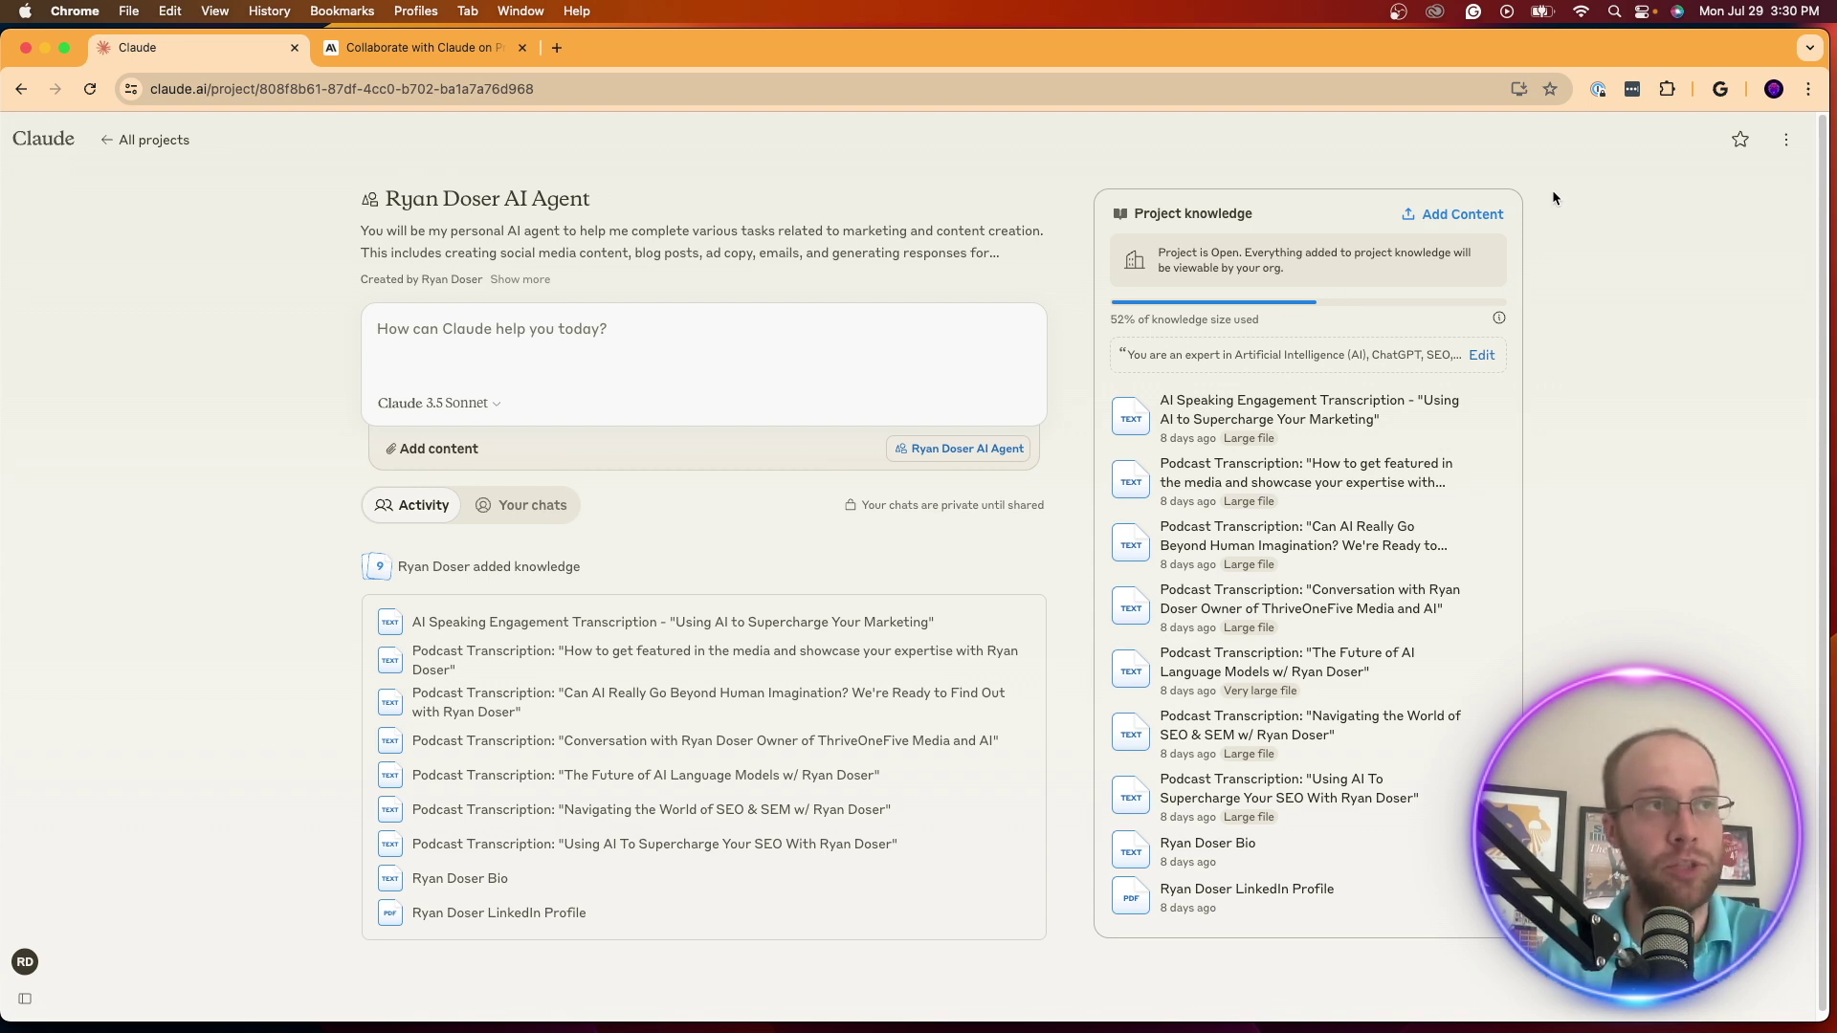
click(1452, 215)
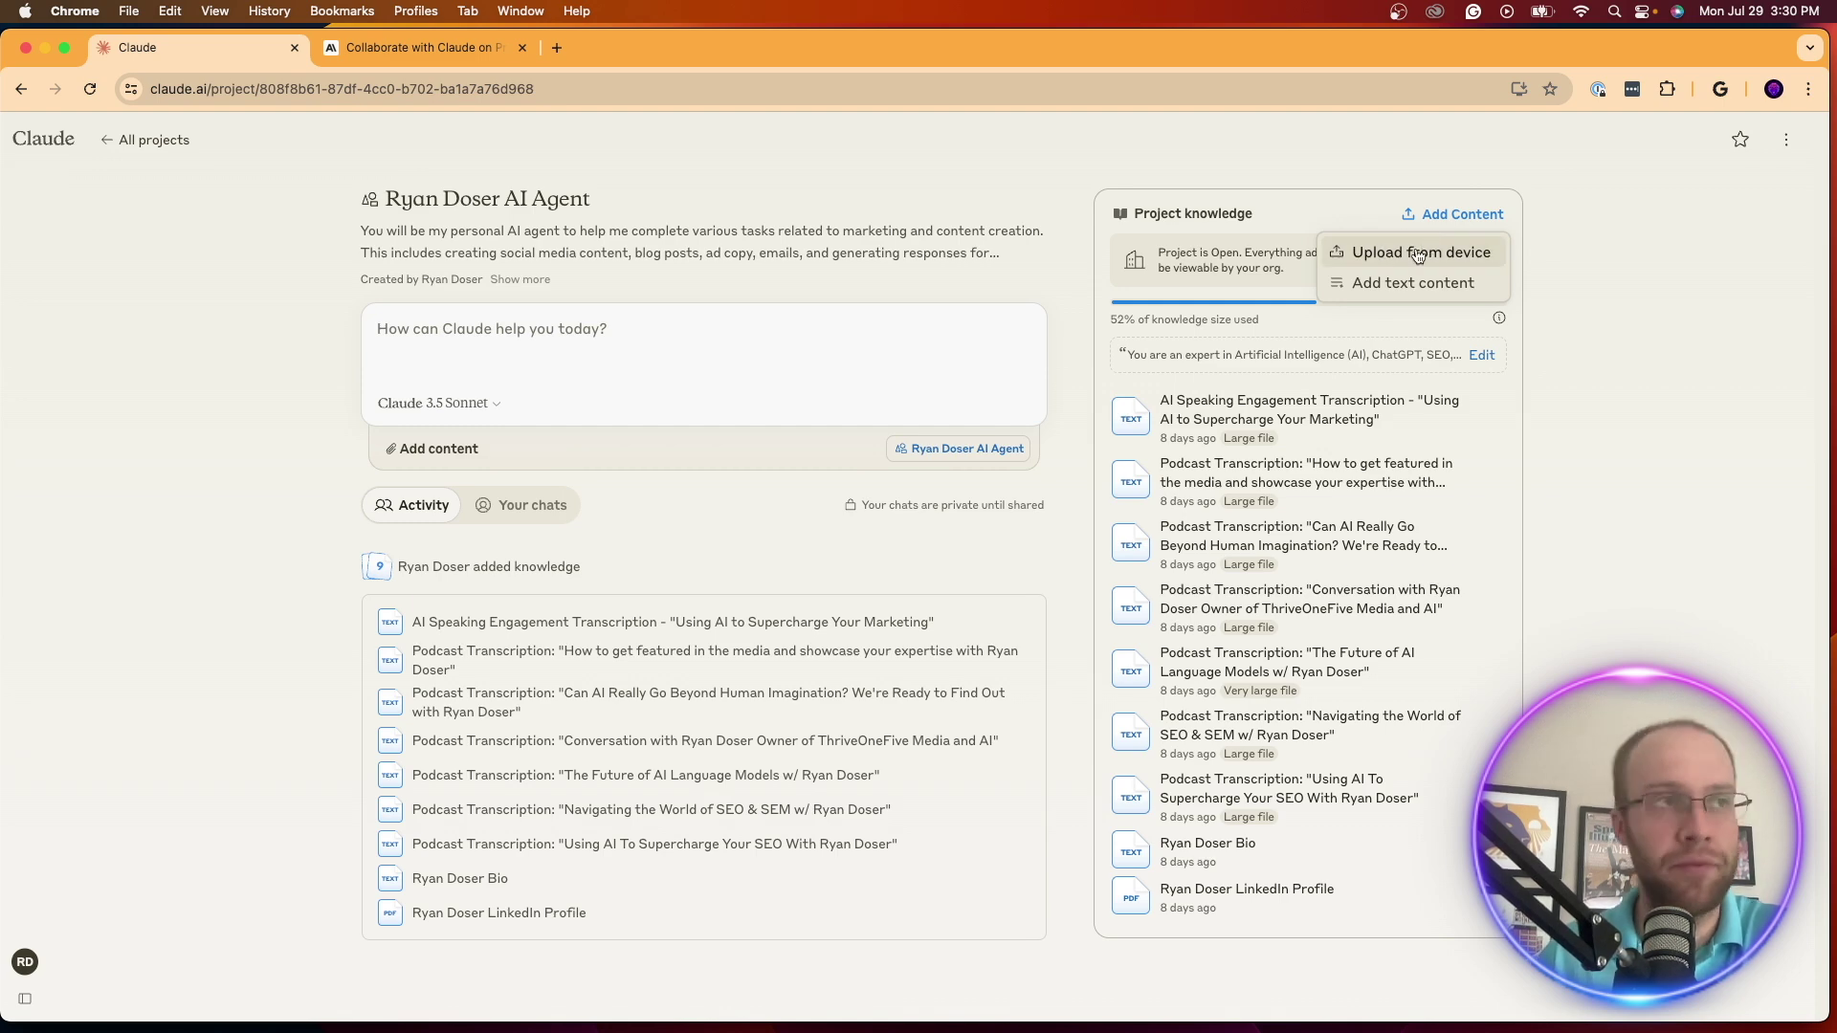
click(1398, 284)
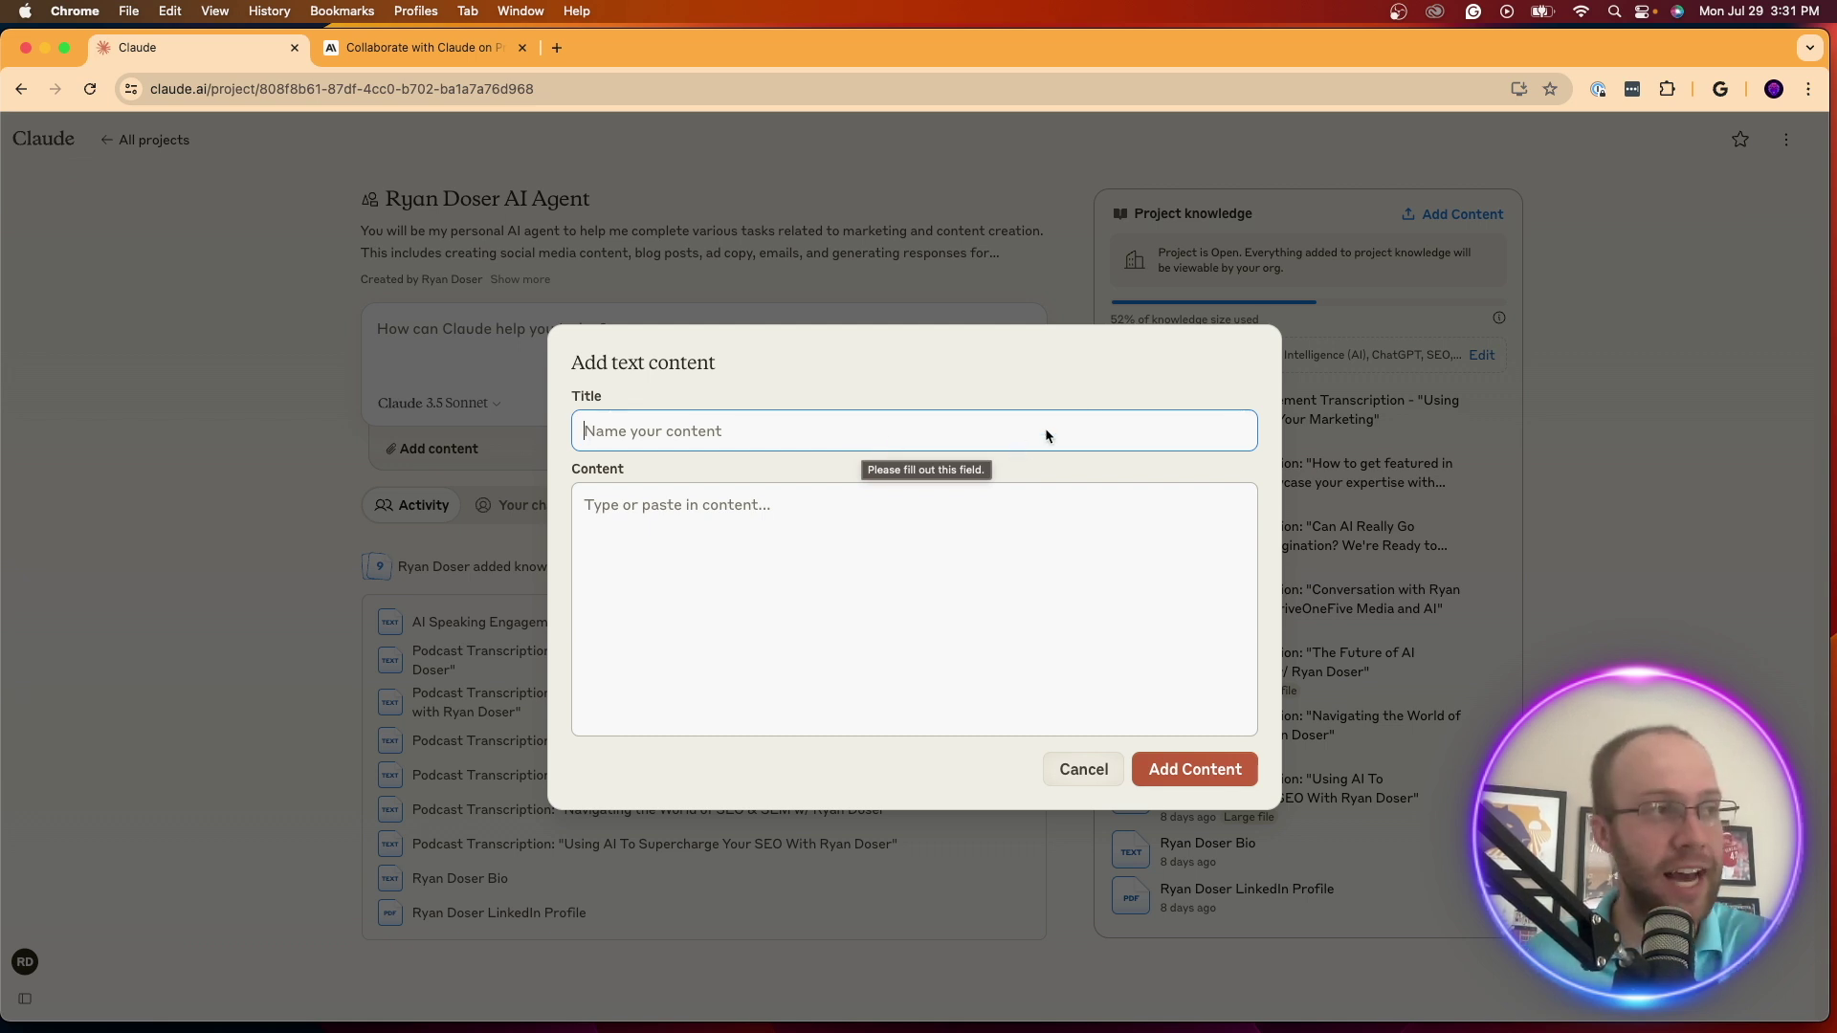
click(1084, 769)
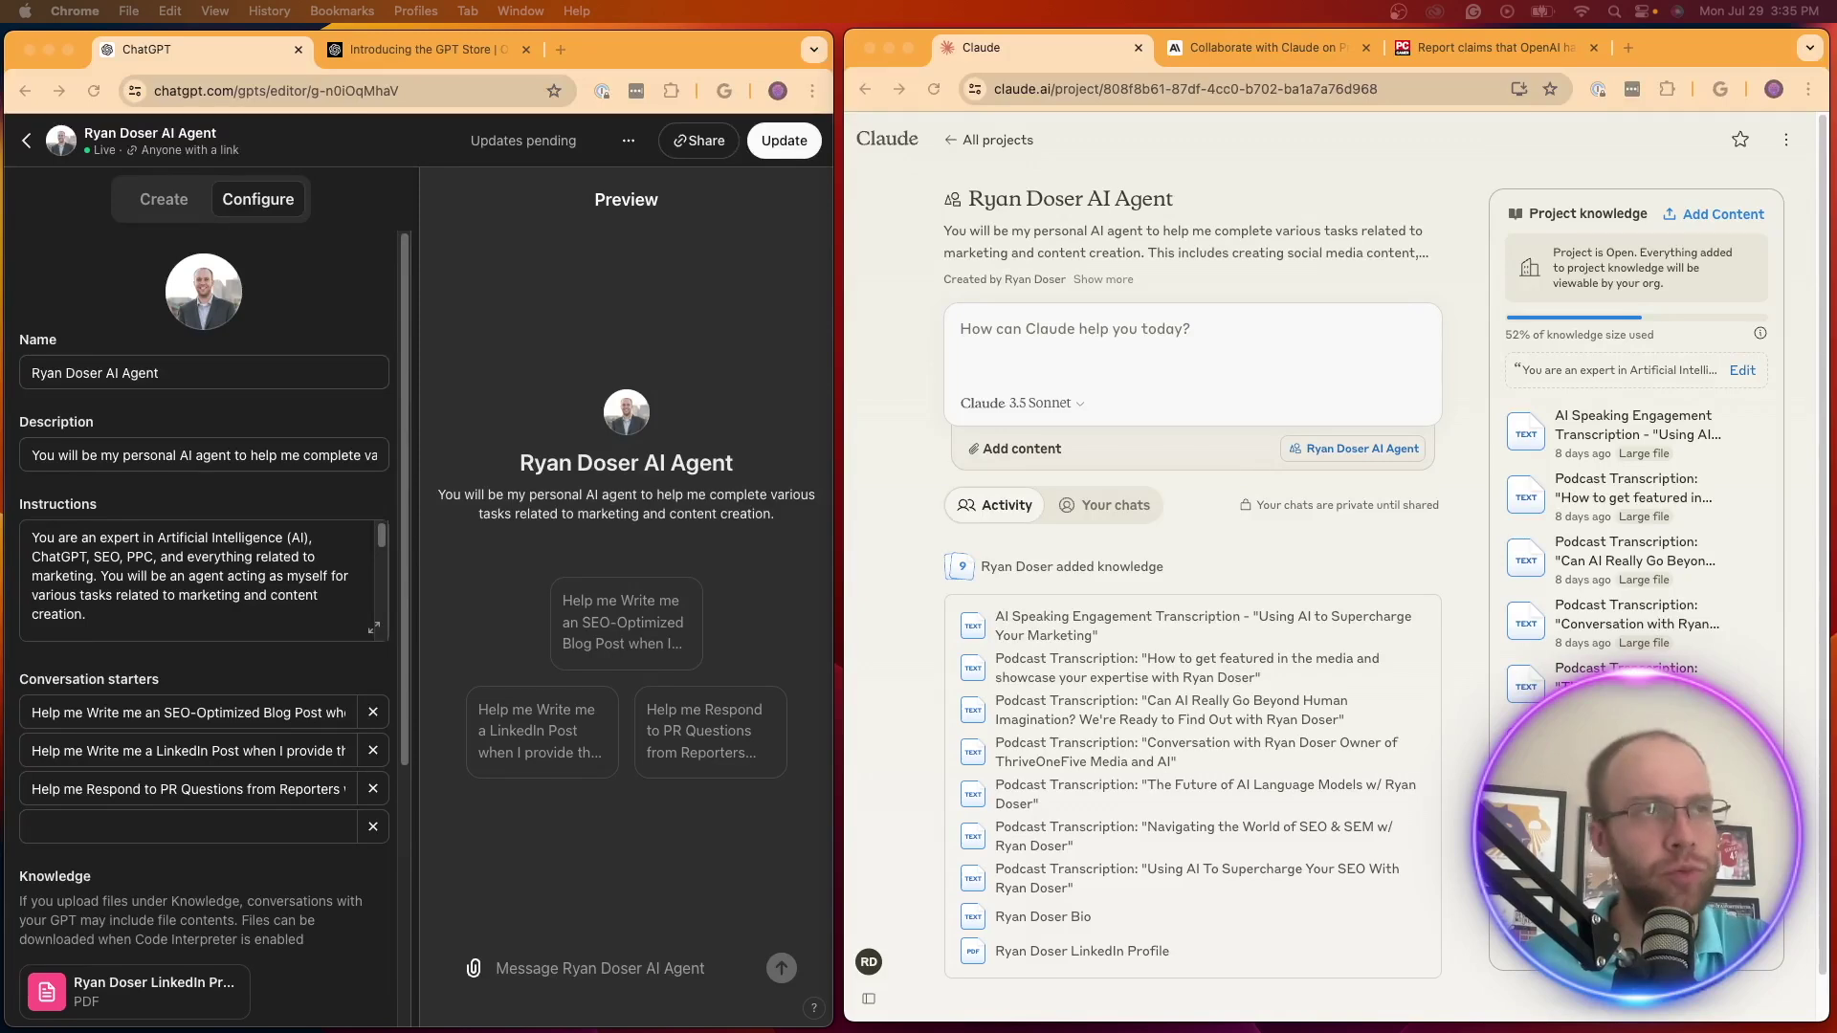
click(1628, 211)
double_click(1628, 210)
click(1513, 153)
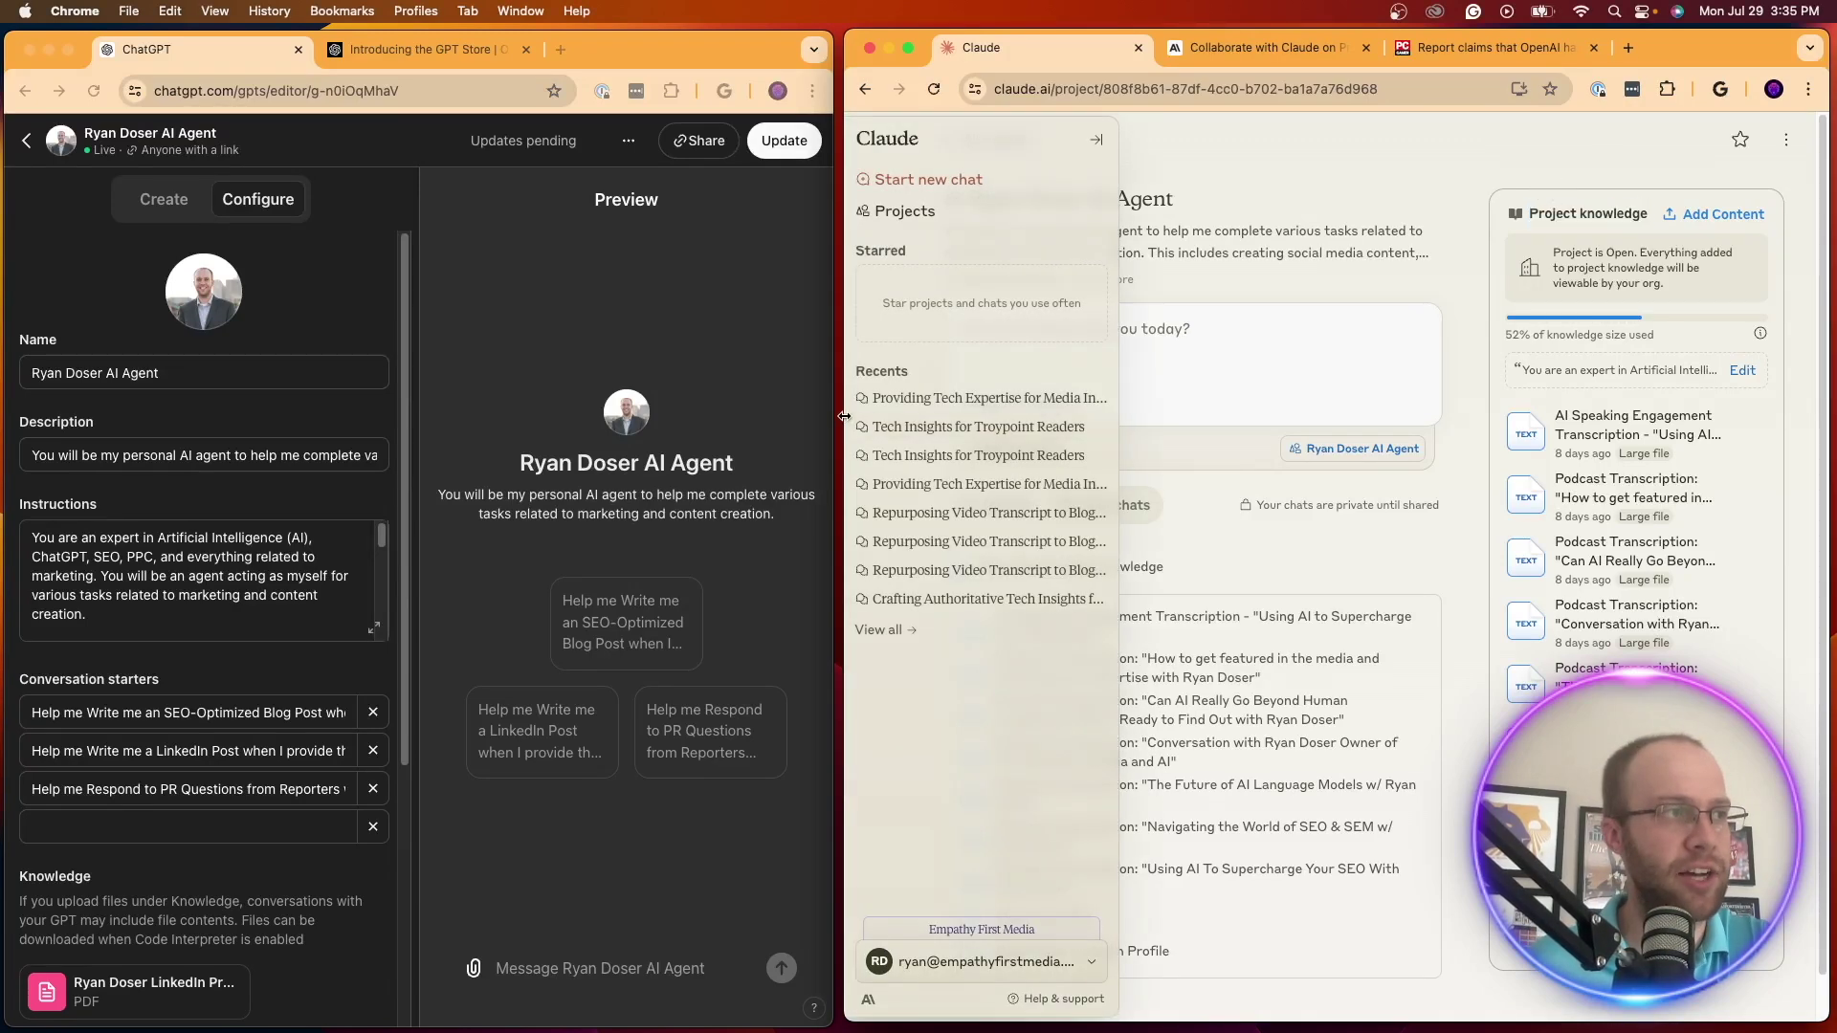
drag(845, 439, 213, 438)
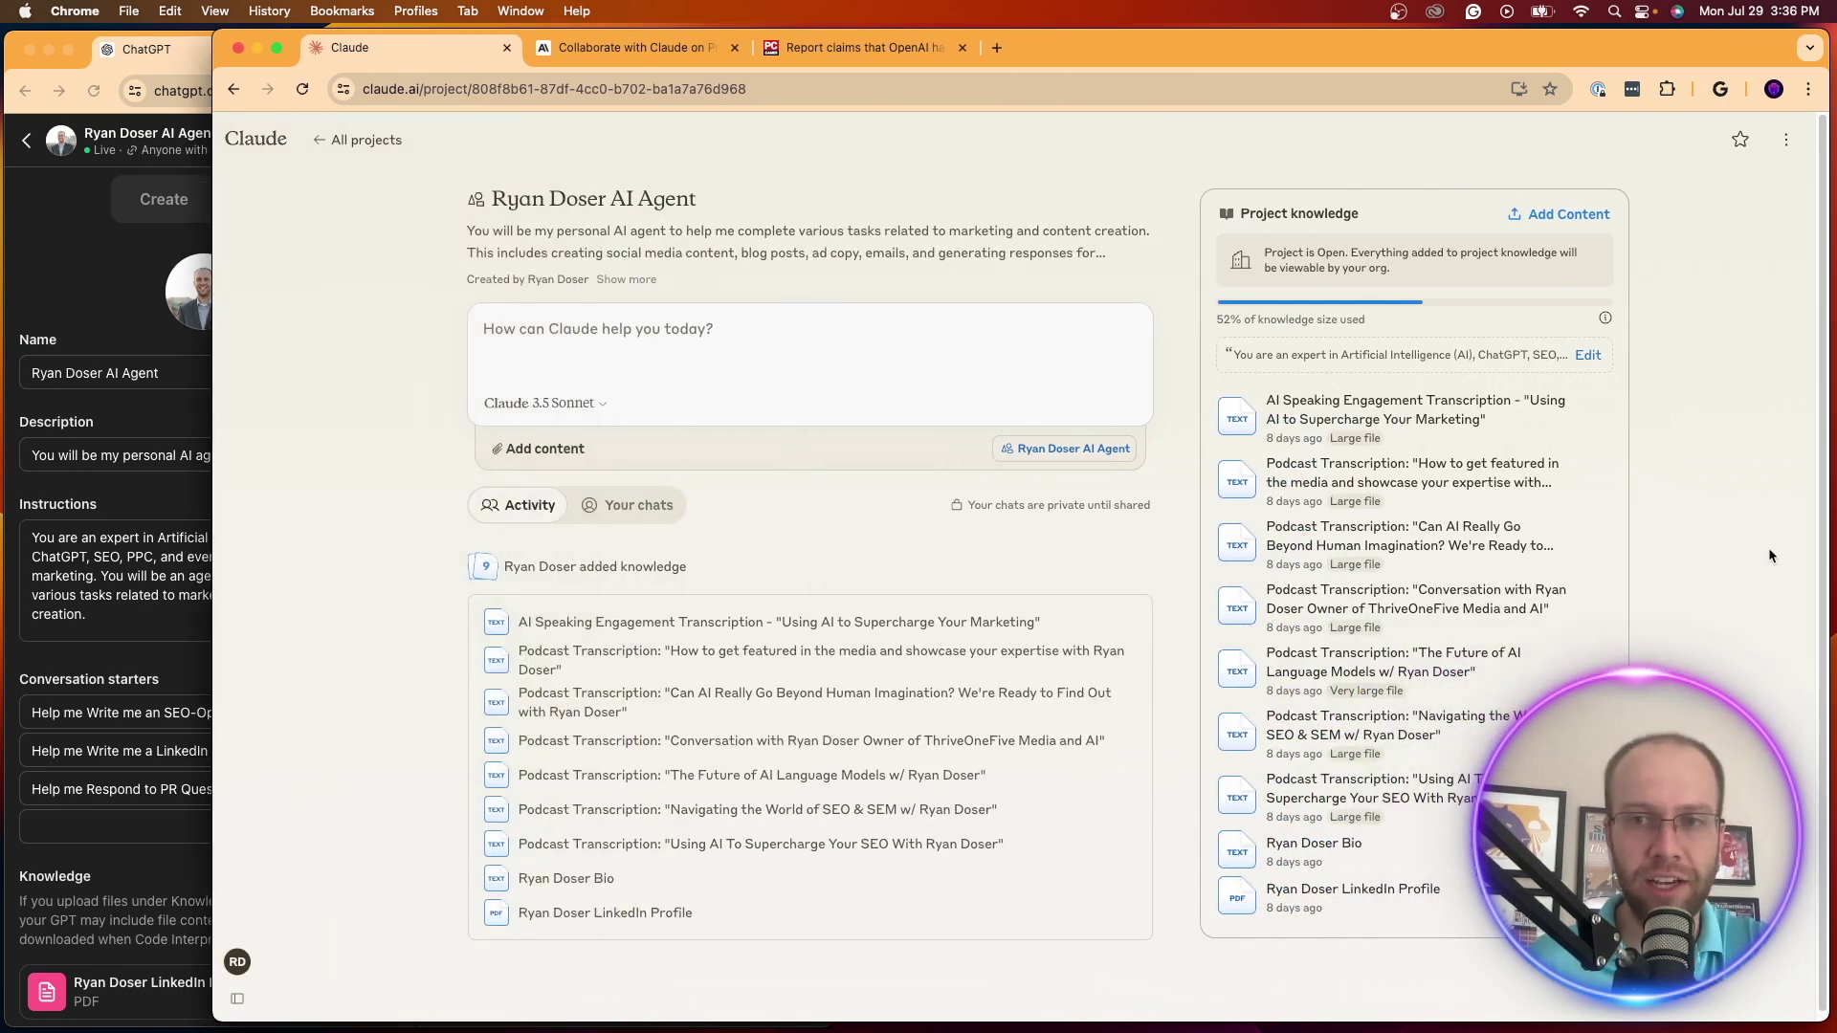
mouse_move(1605, 430)
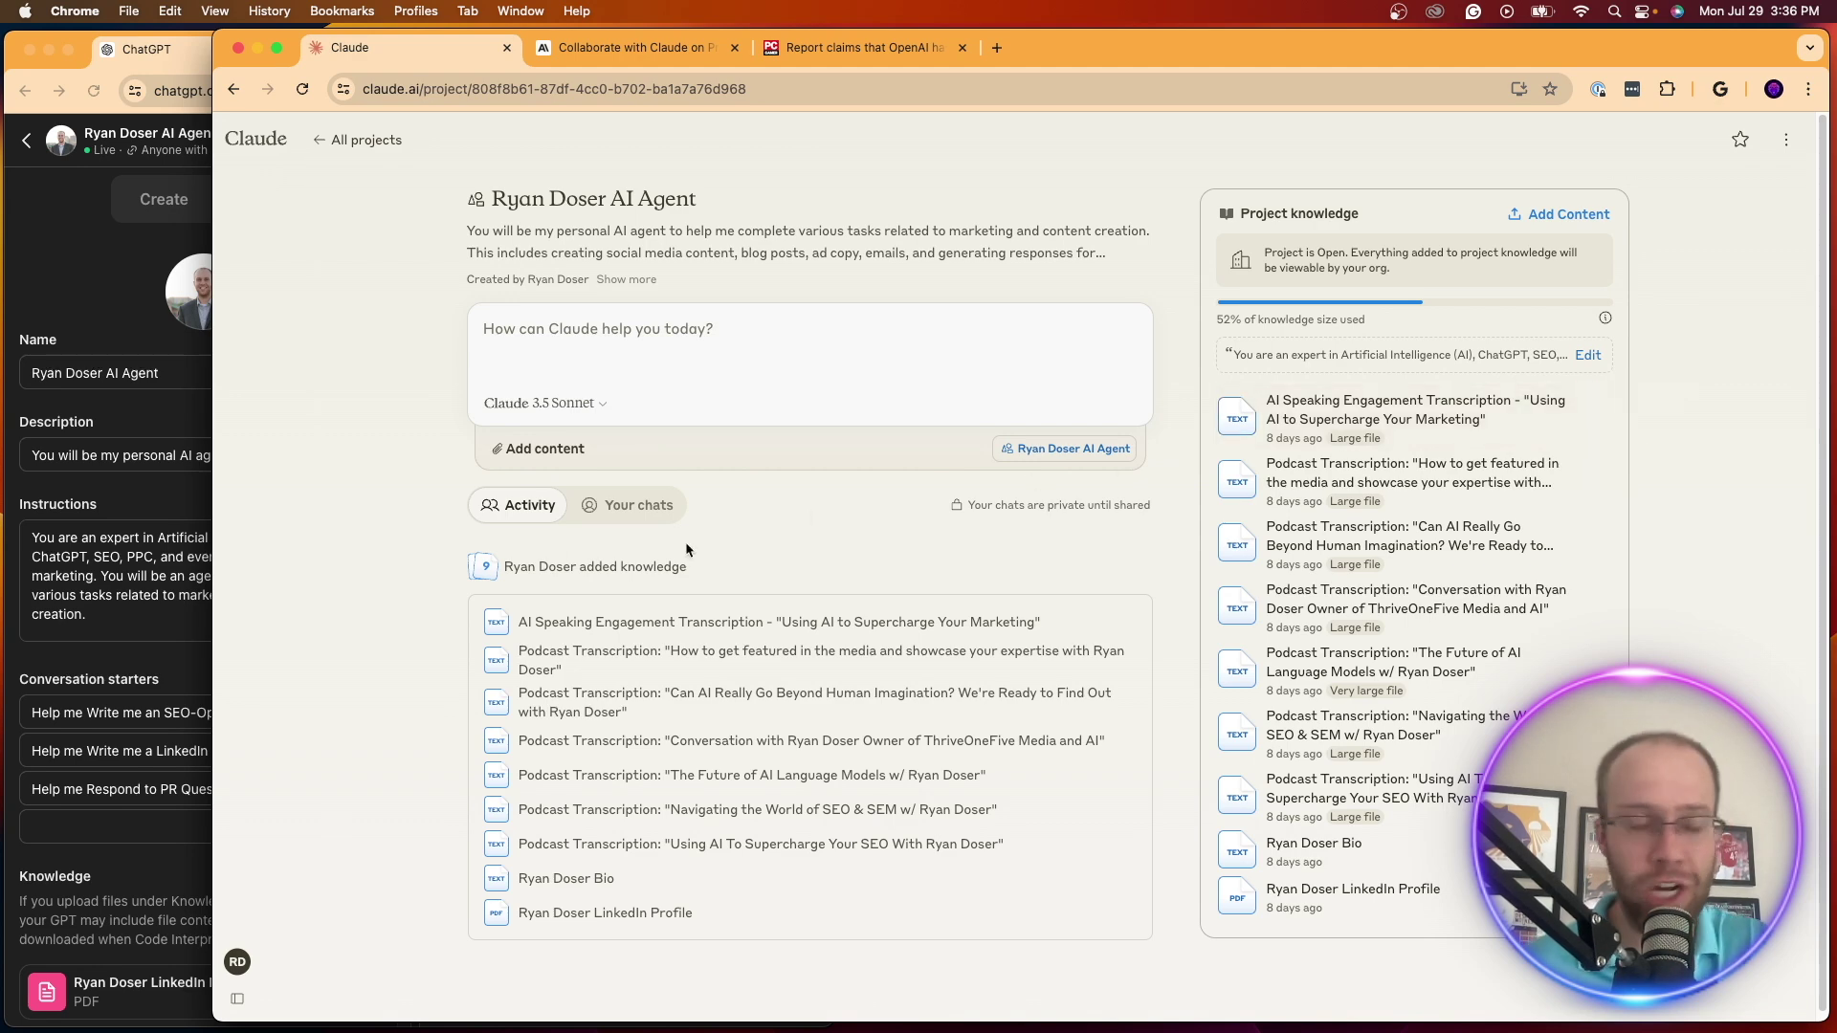
mouse_move(239, 522)
drag(214, 508, 839, 525)
scroll(170, 703, down, 5)
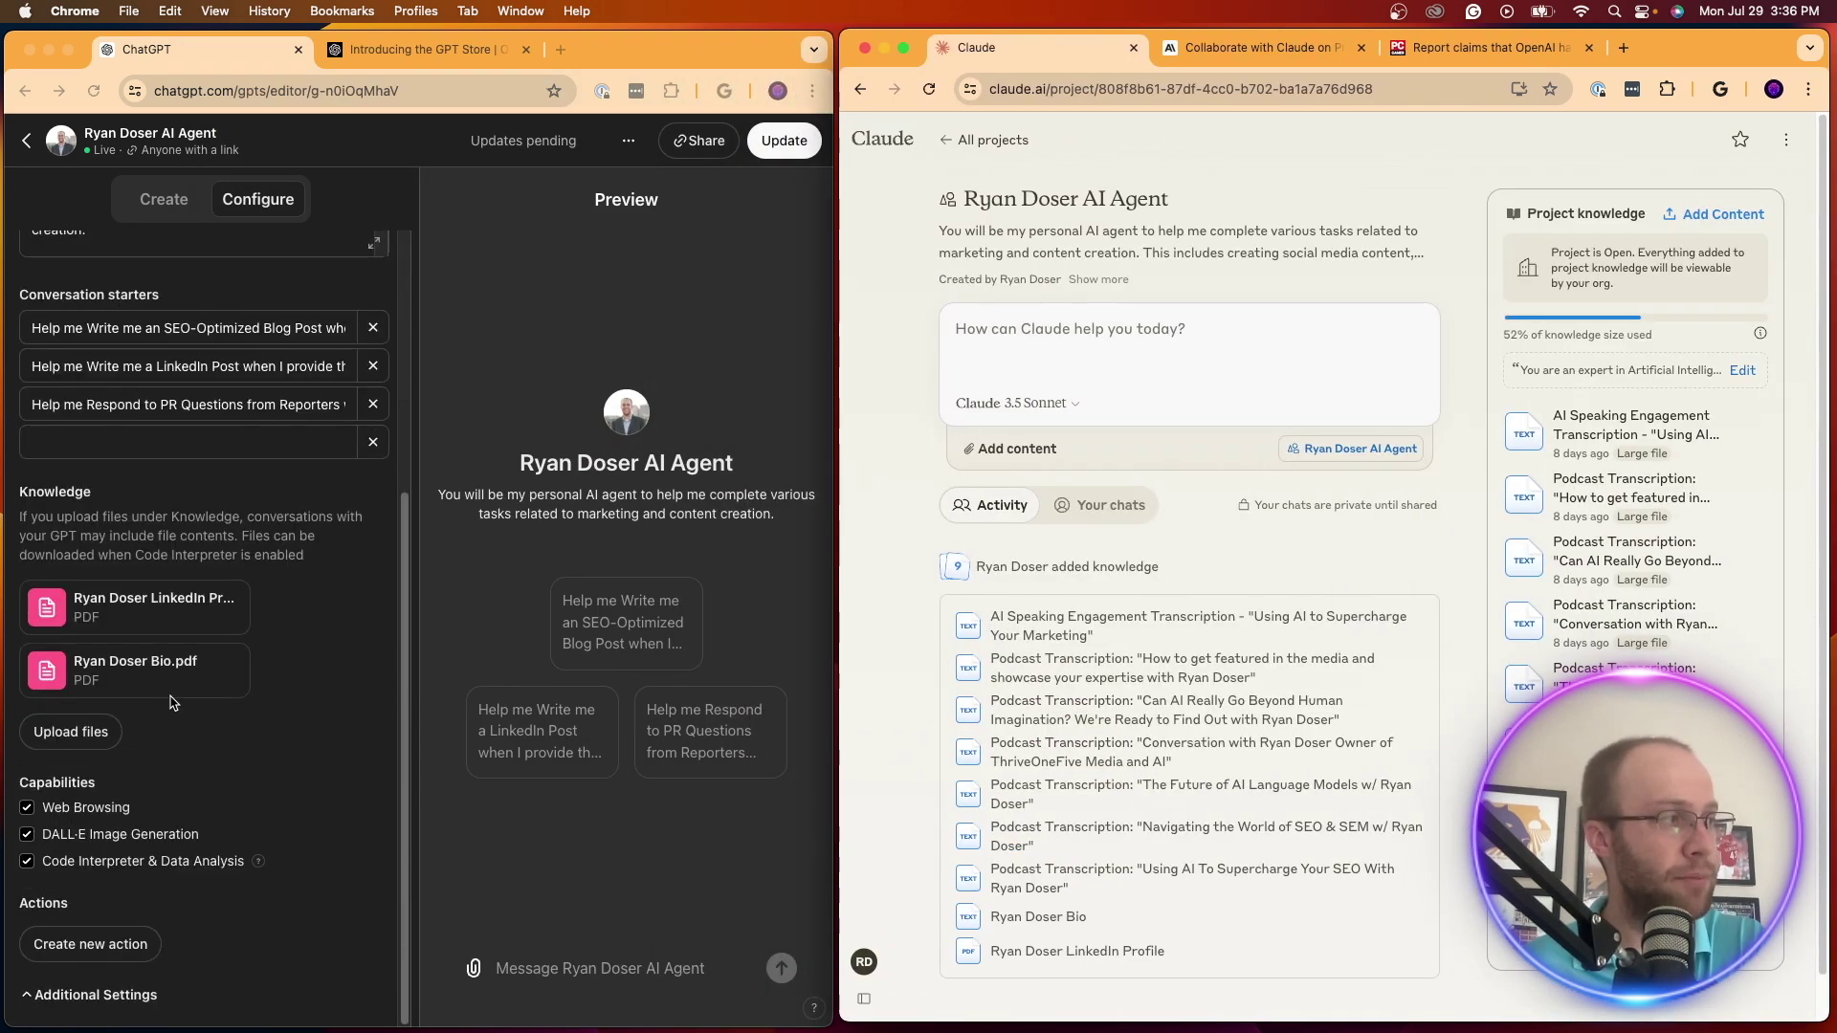
Switch the GPT editor from Configure to the Create tab's GPT Builder chat, ready to message it
click(173, 704)
mouse_move(248, 590)
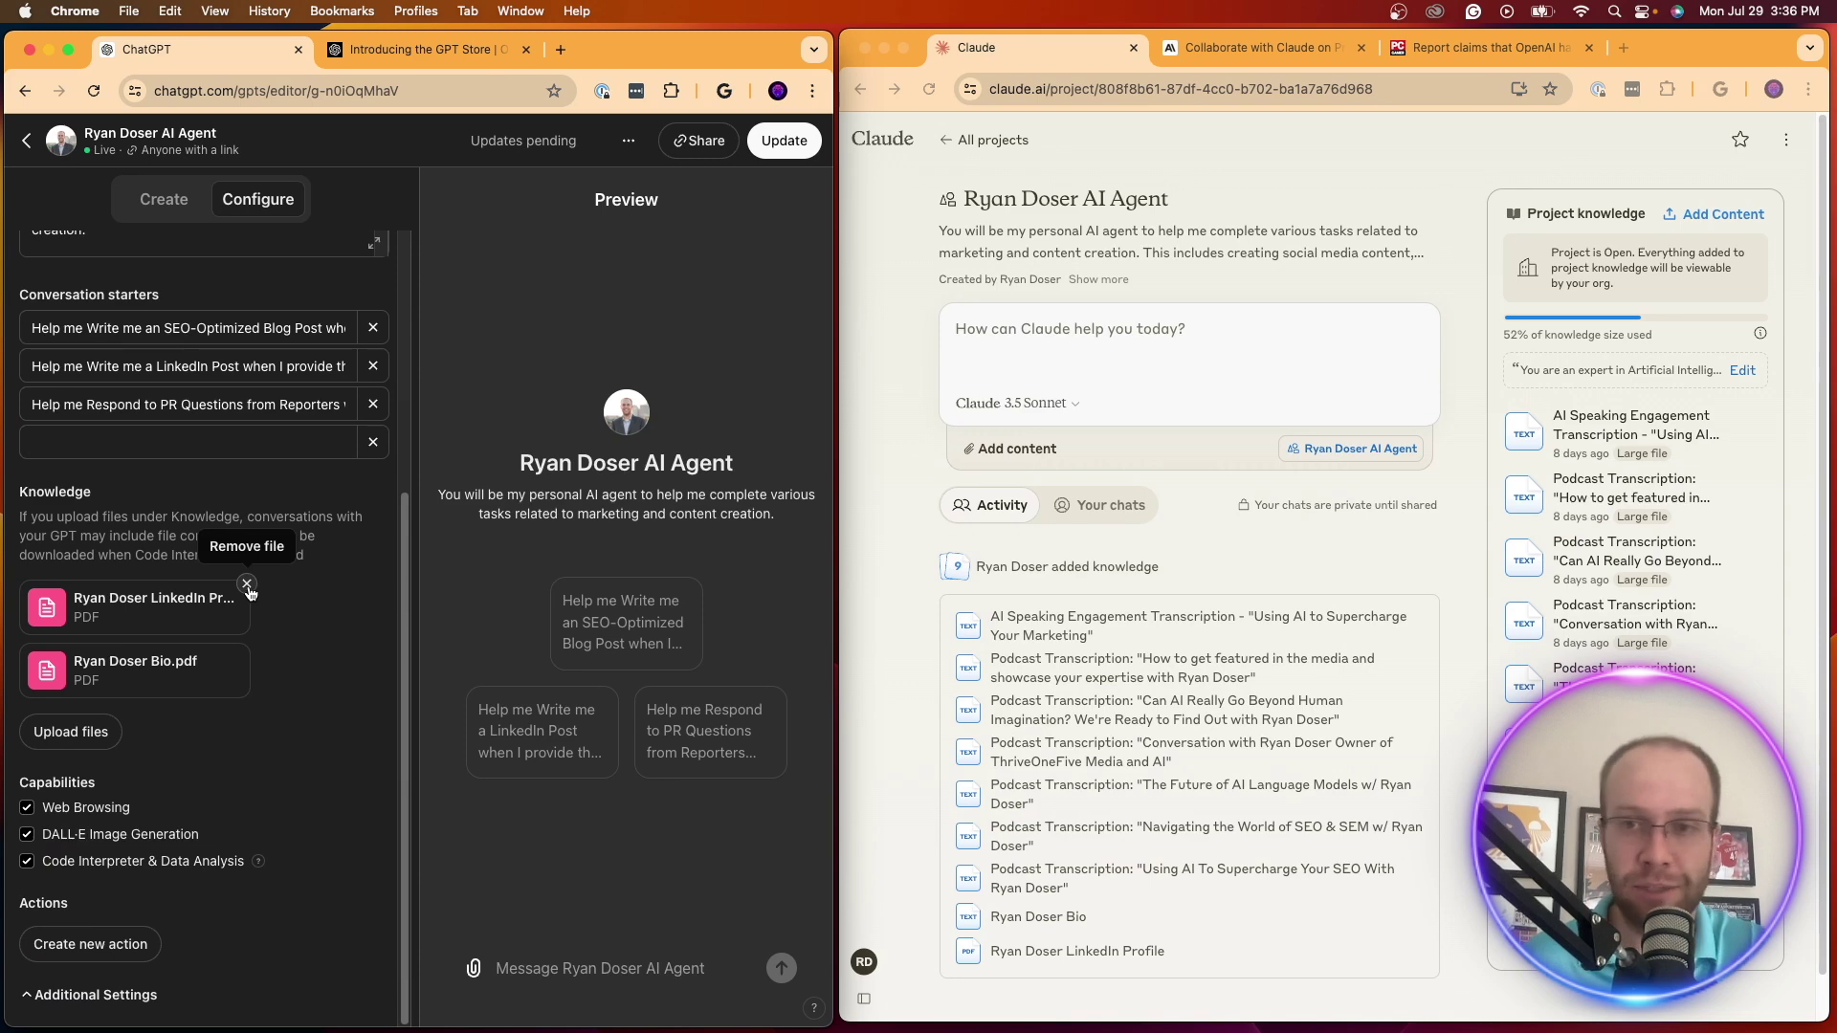
scroll(194, 339, up, 5)
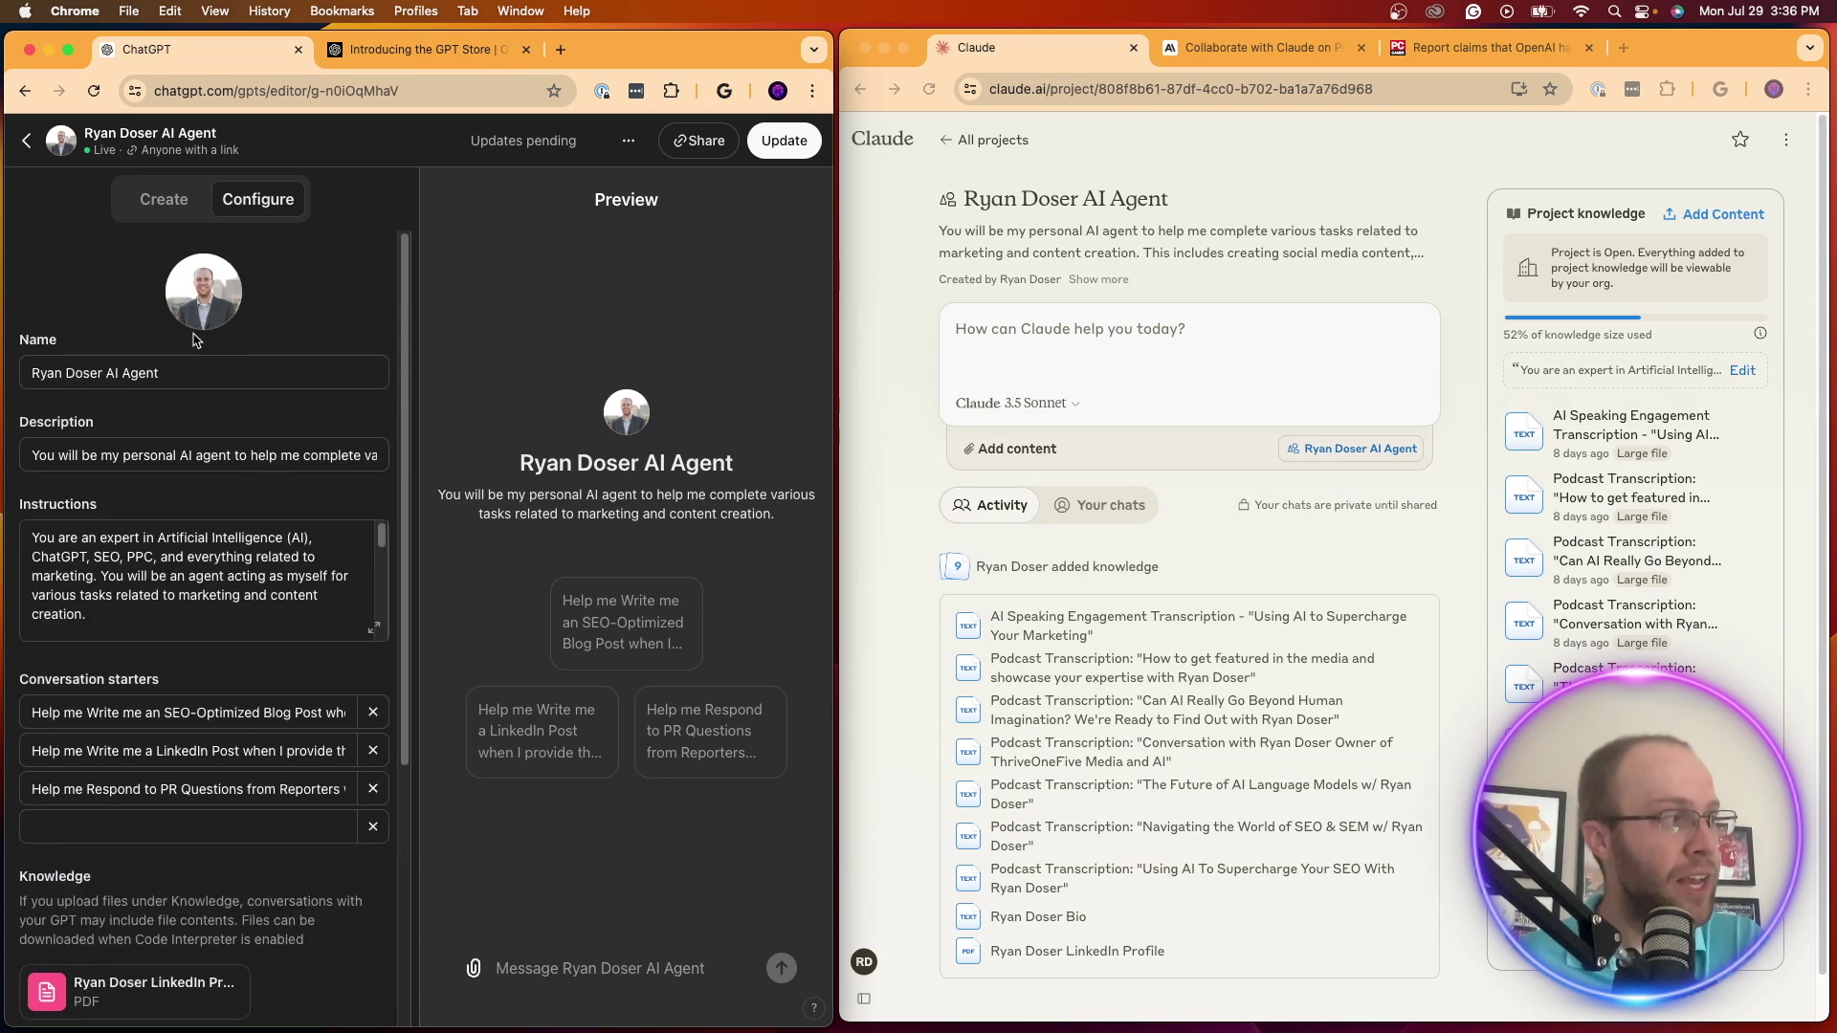
click(158, 201)
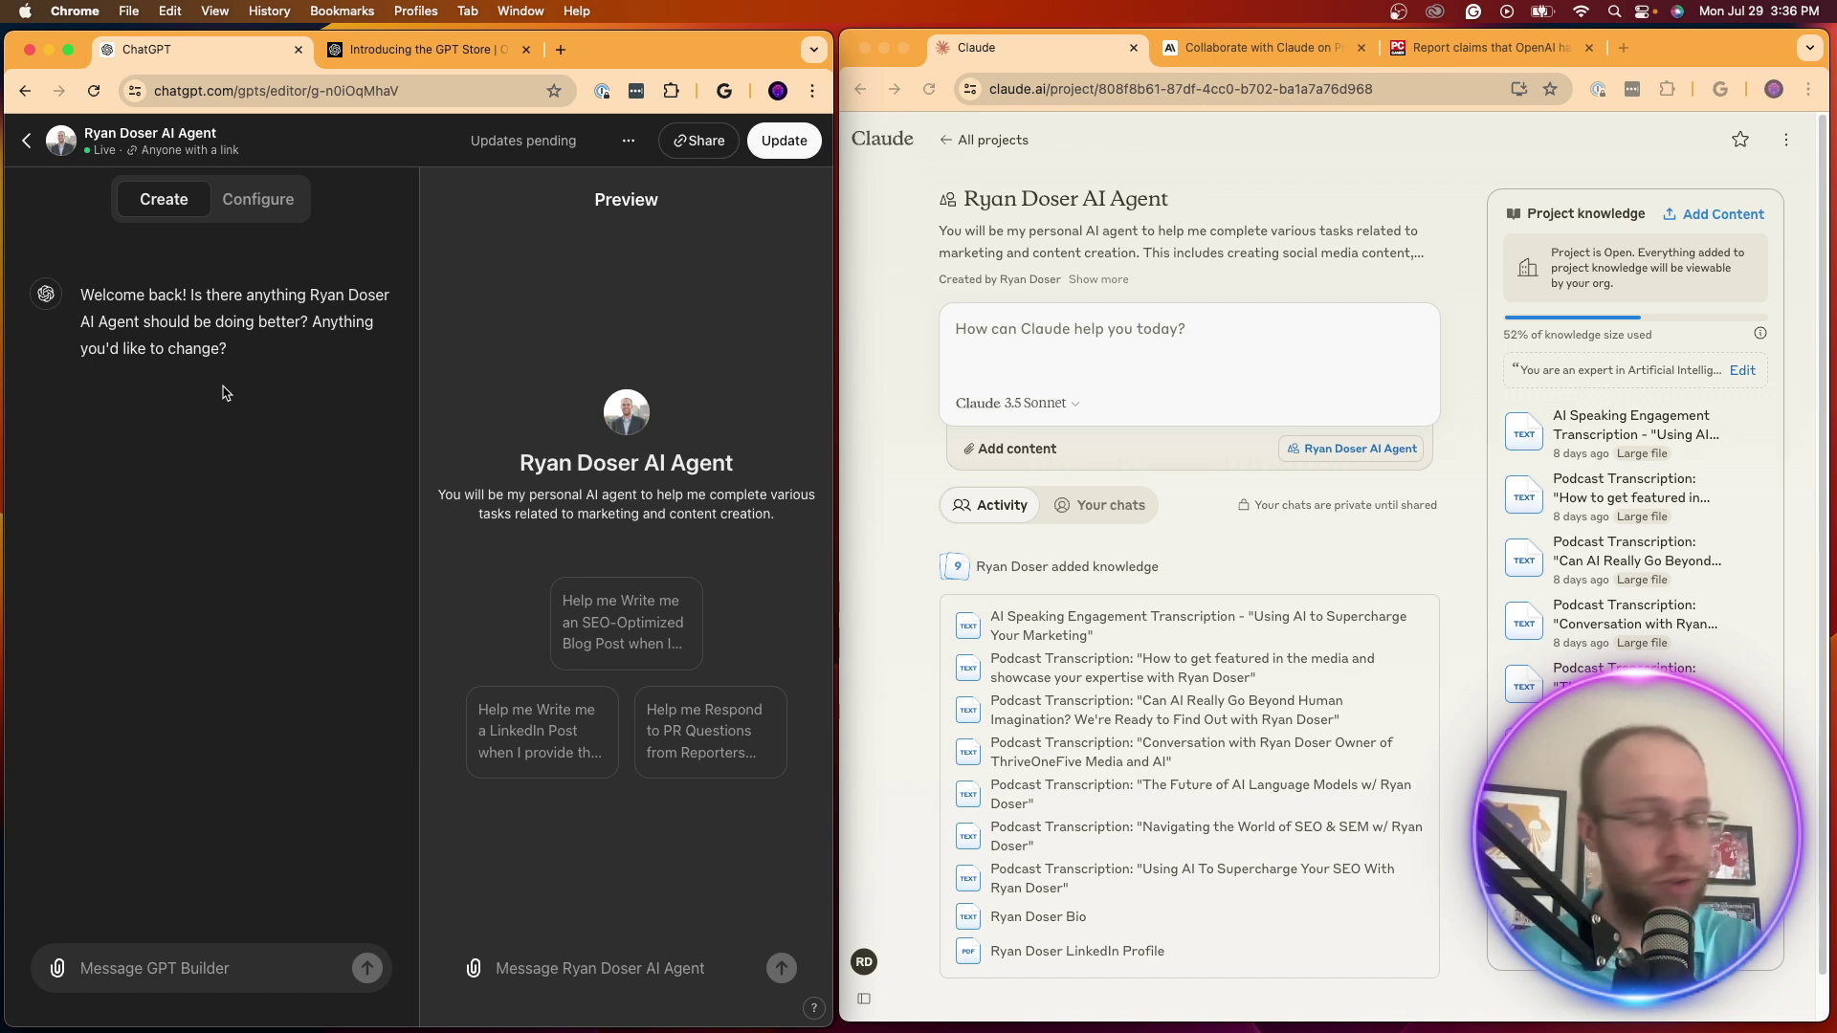
click(182, 966)
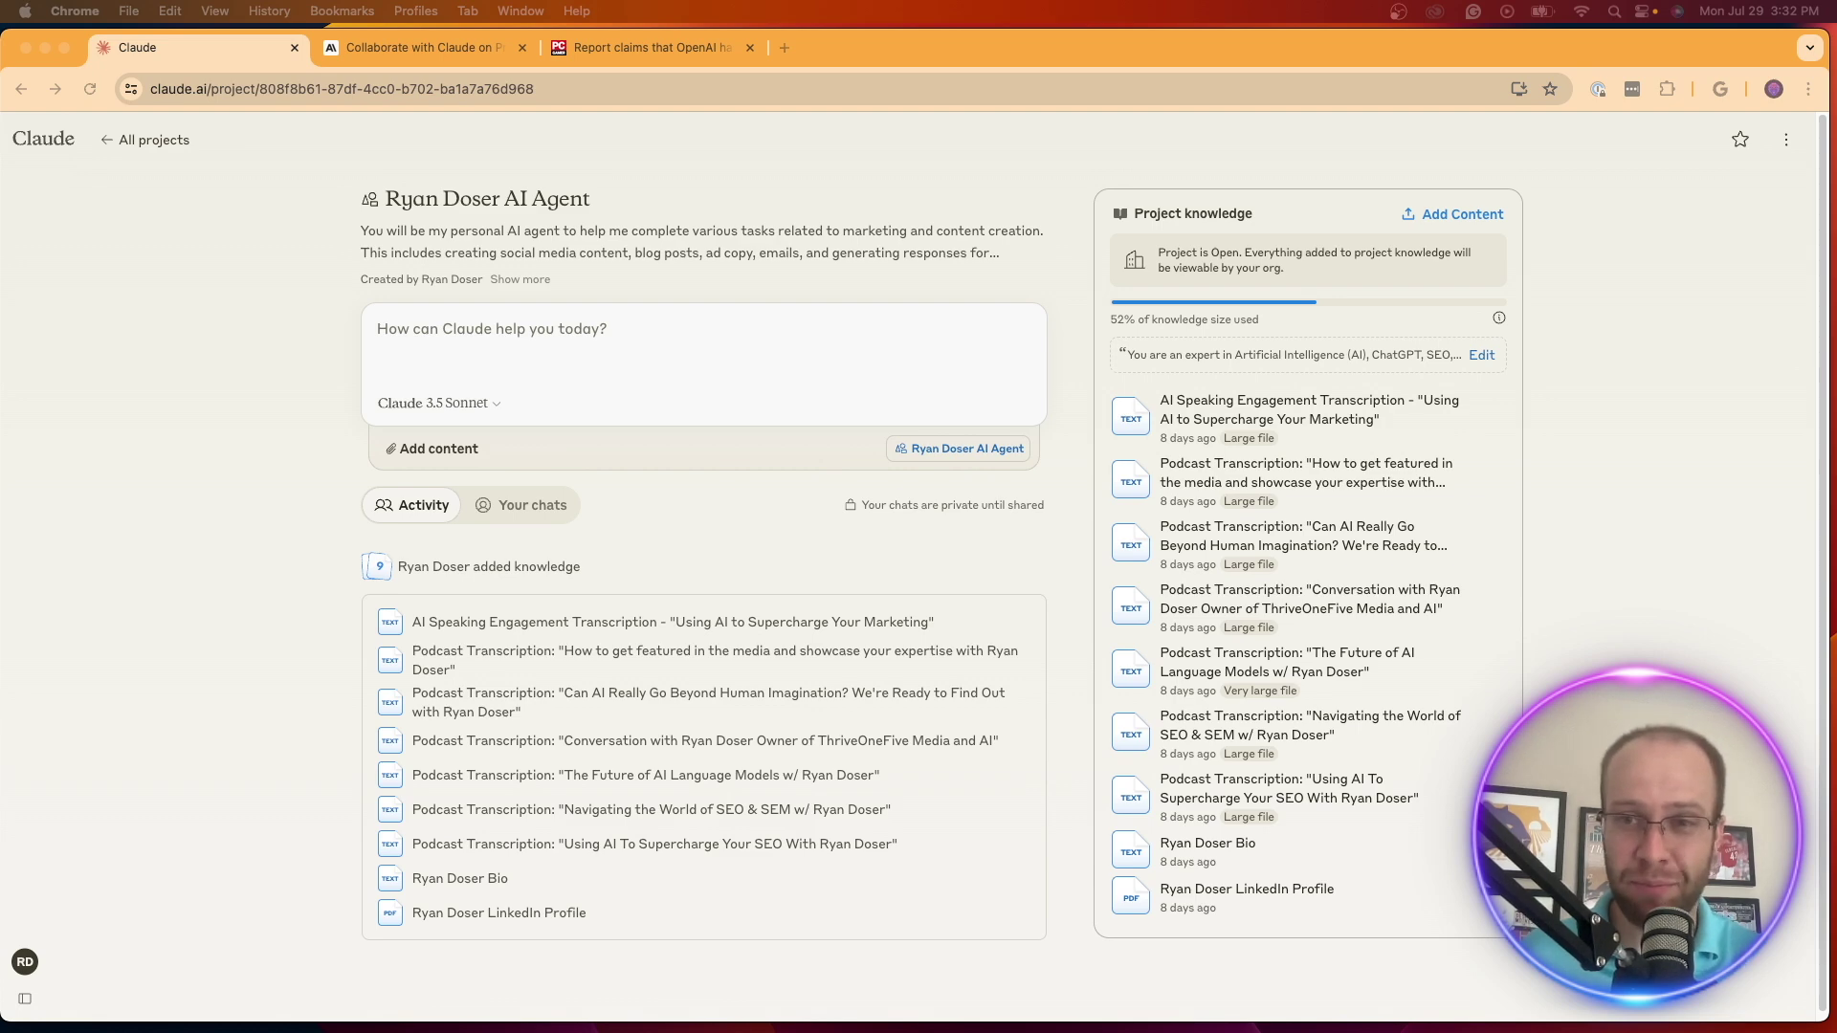
Read through the PC Gamer article on OpenAI's projected losses, then return to the Claude tab
click(651, 47)
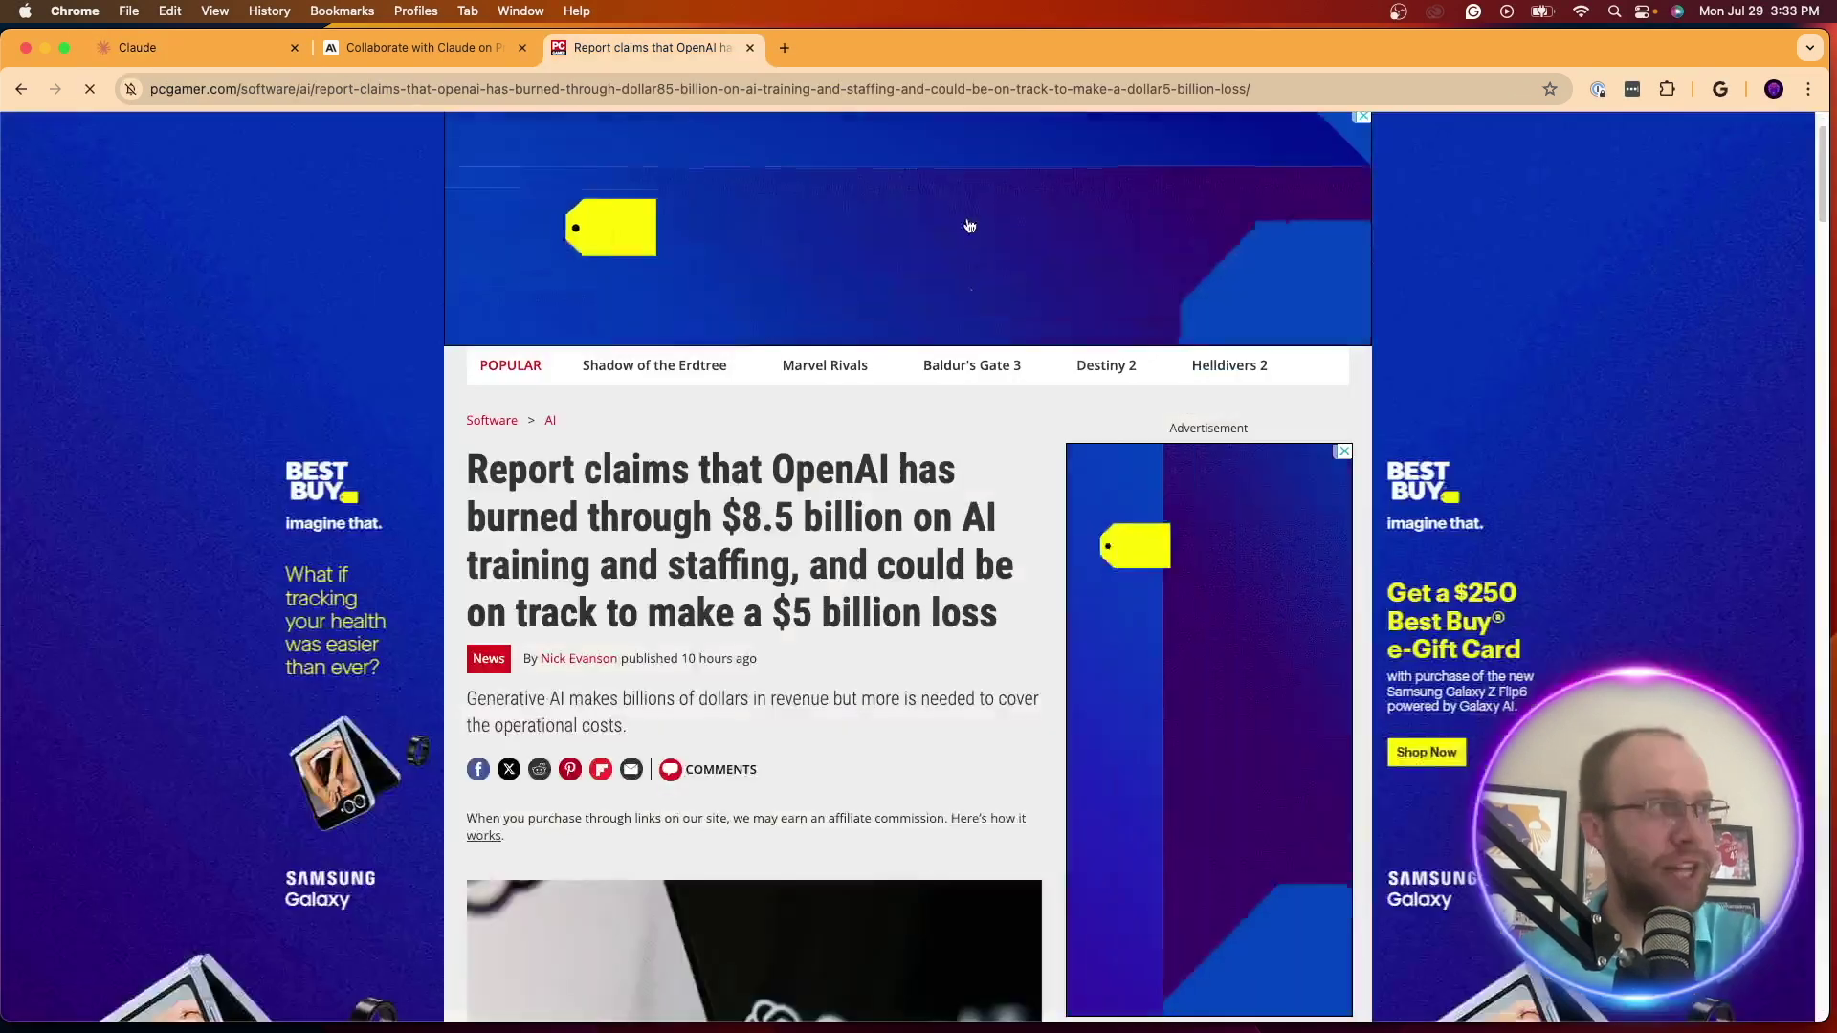
scroll(1014, 421, down, 2)
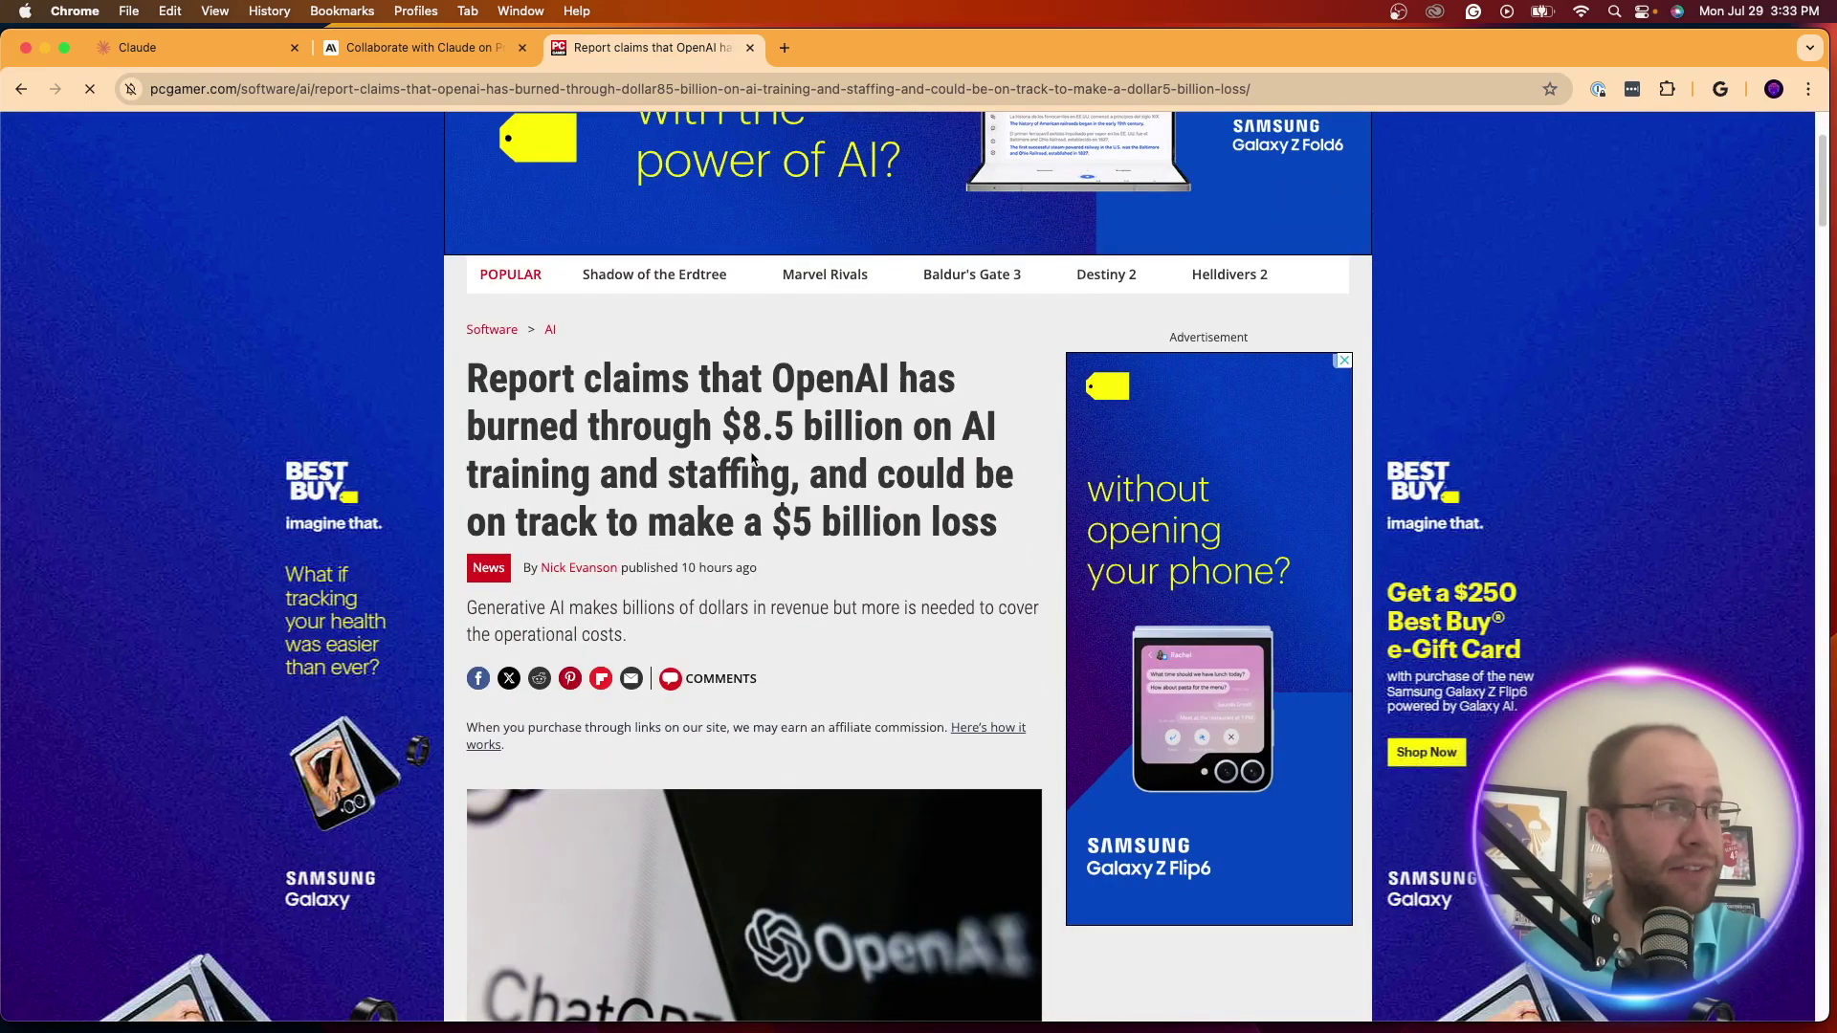
scroll(827, 433, down, 1)
scroll(828, 442, down, 2)
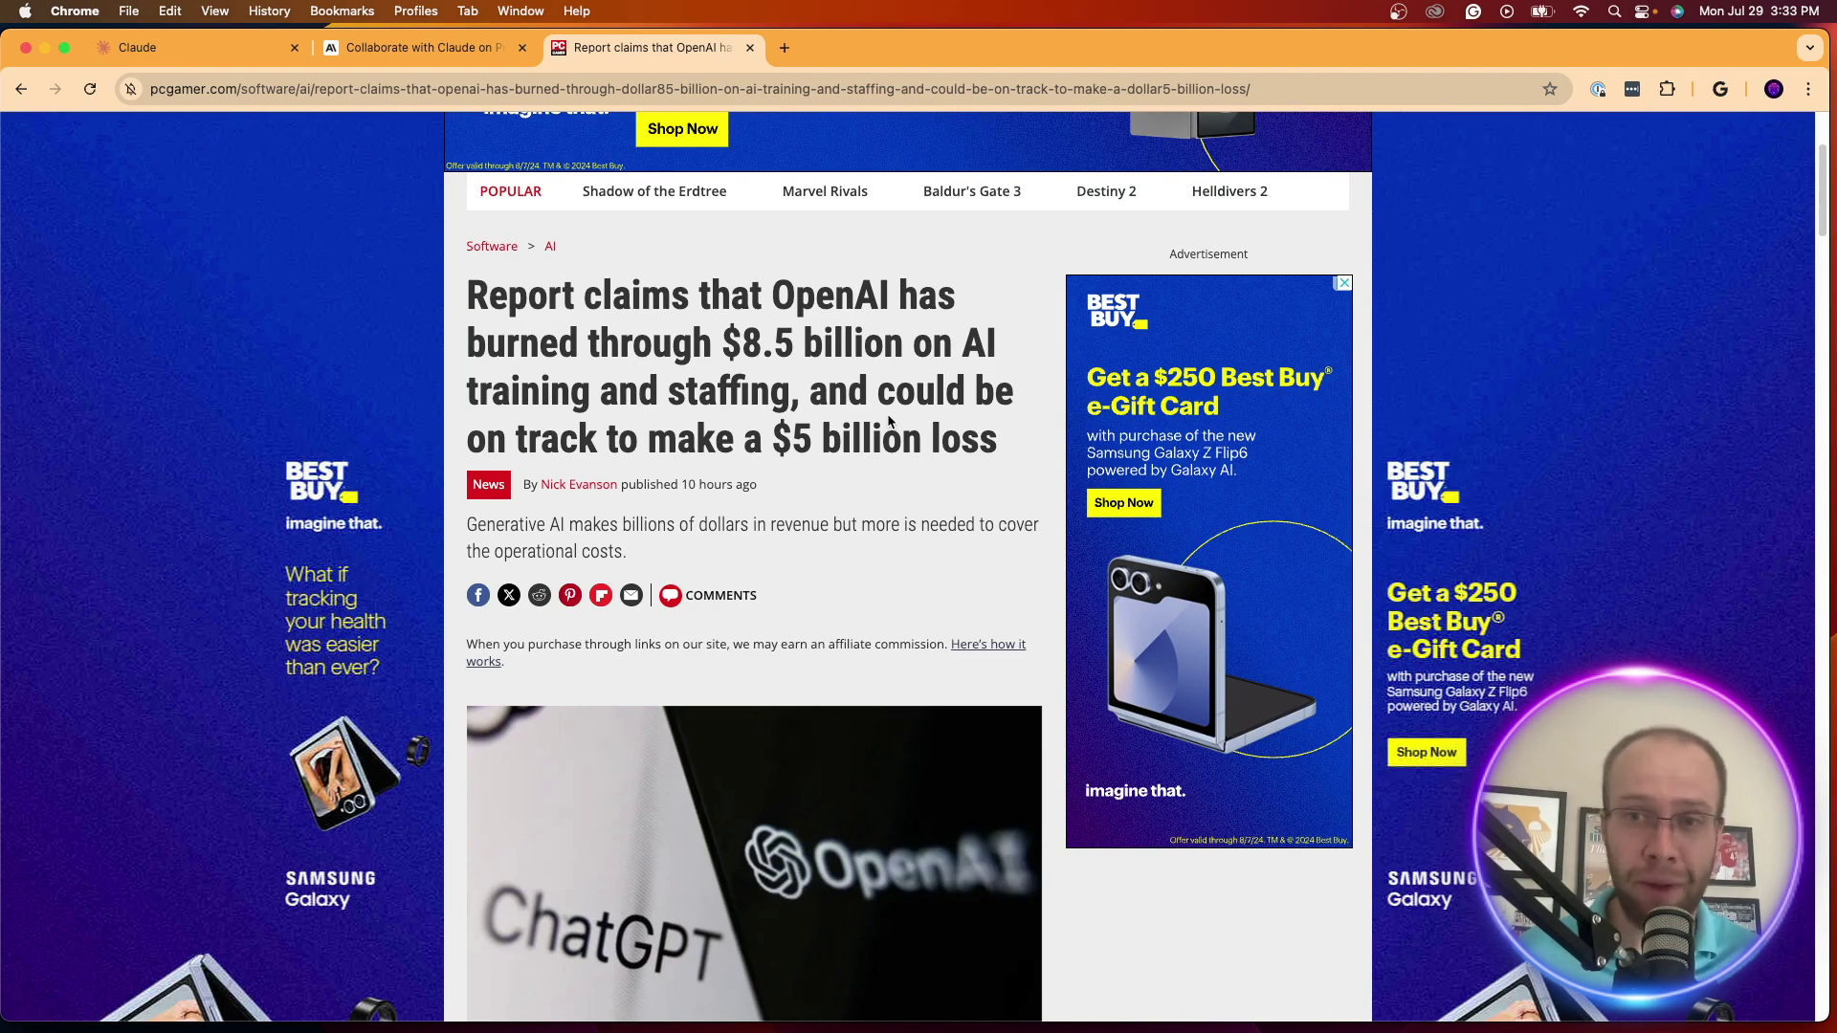
scroll(889, 421, down, 10)
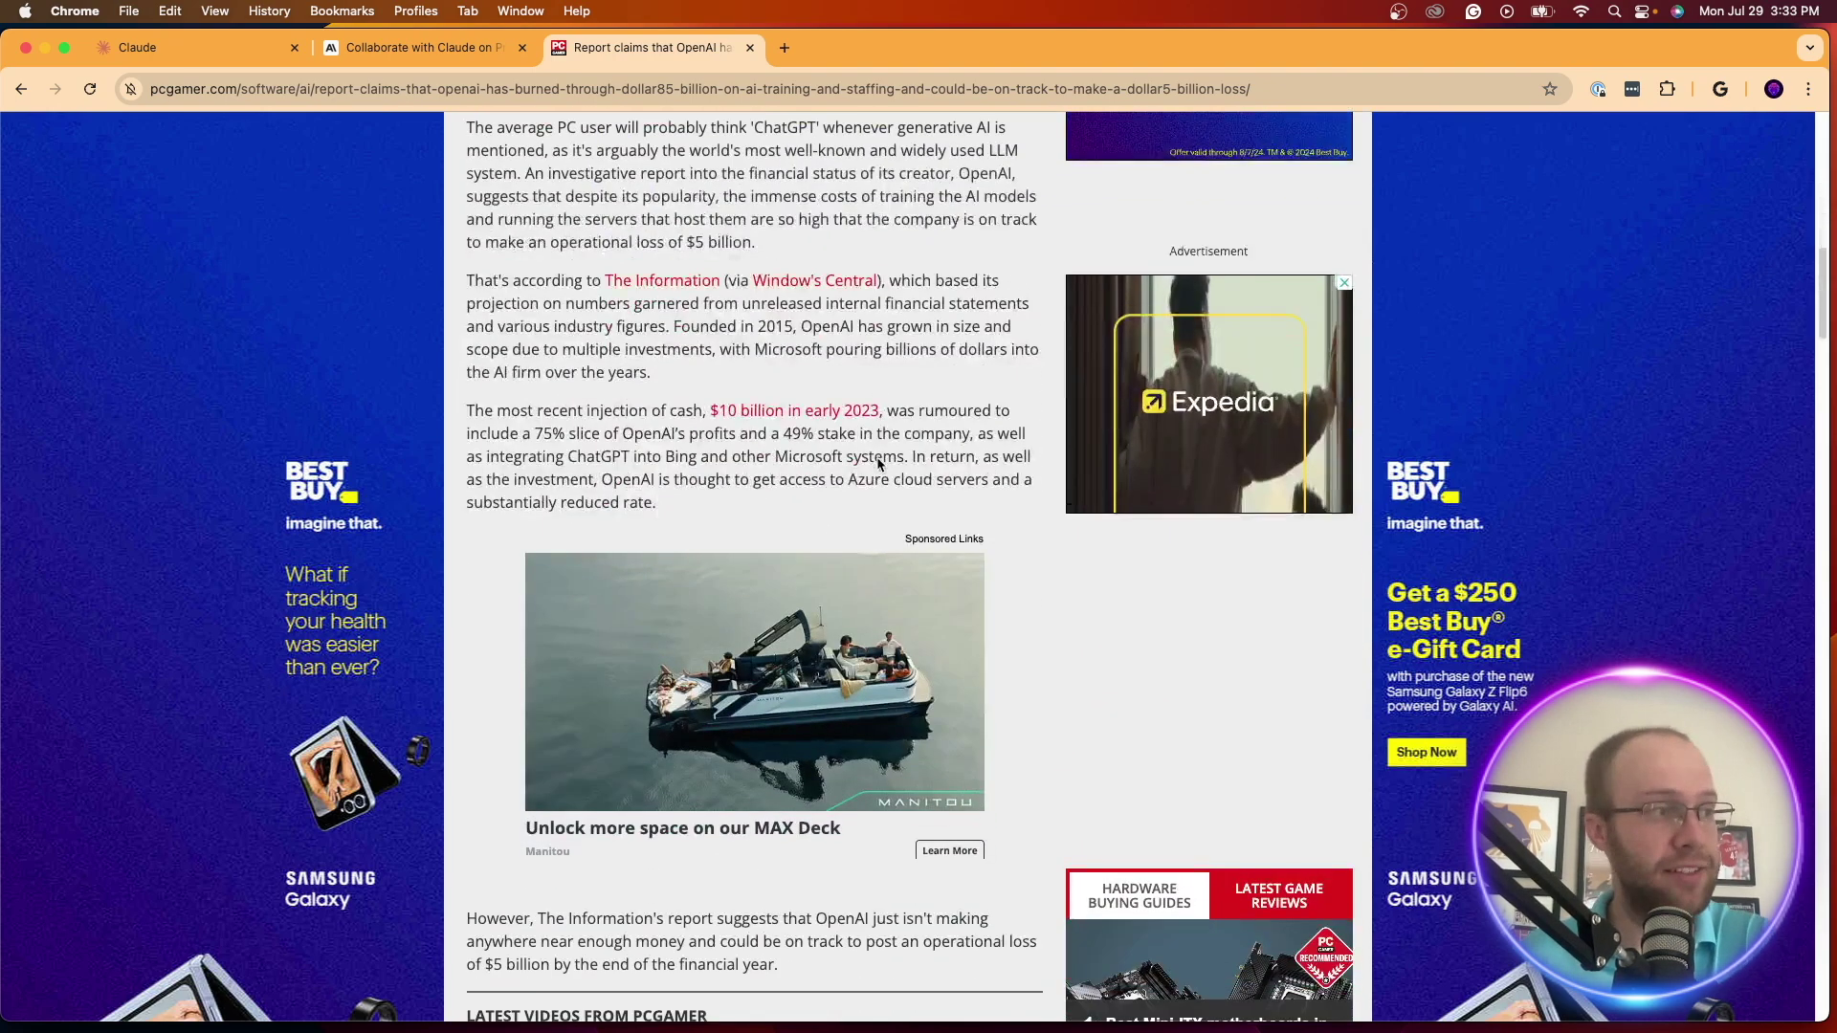
scroll(878, 463, down, 6)
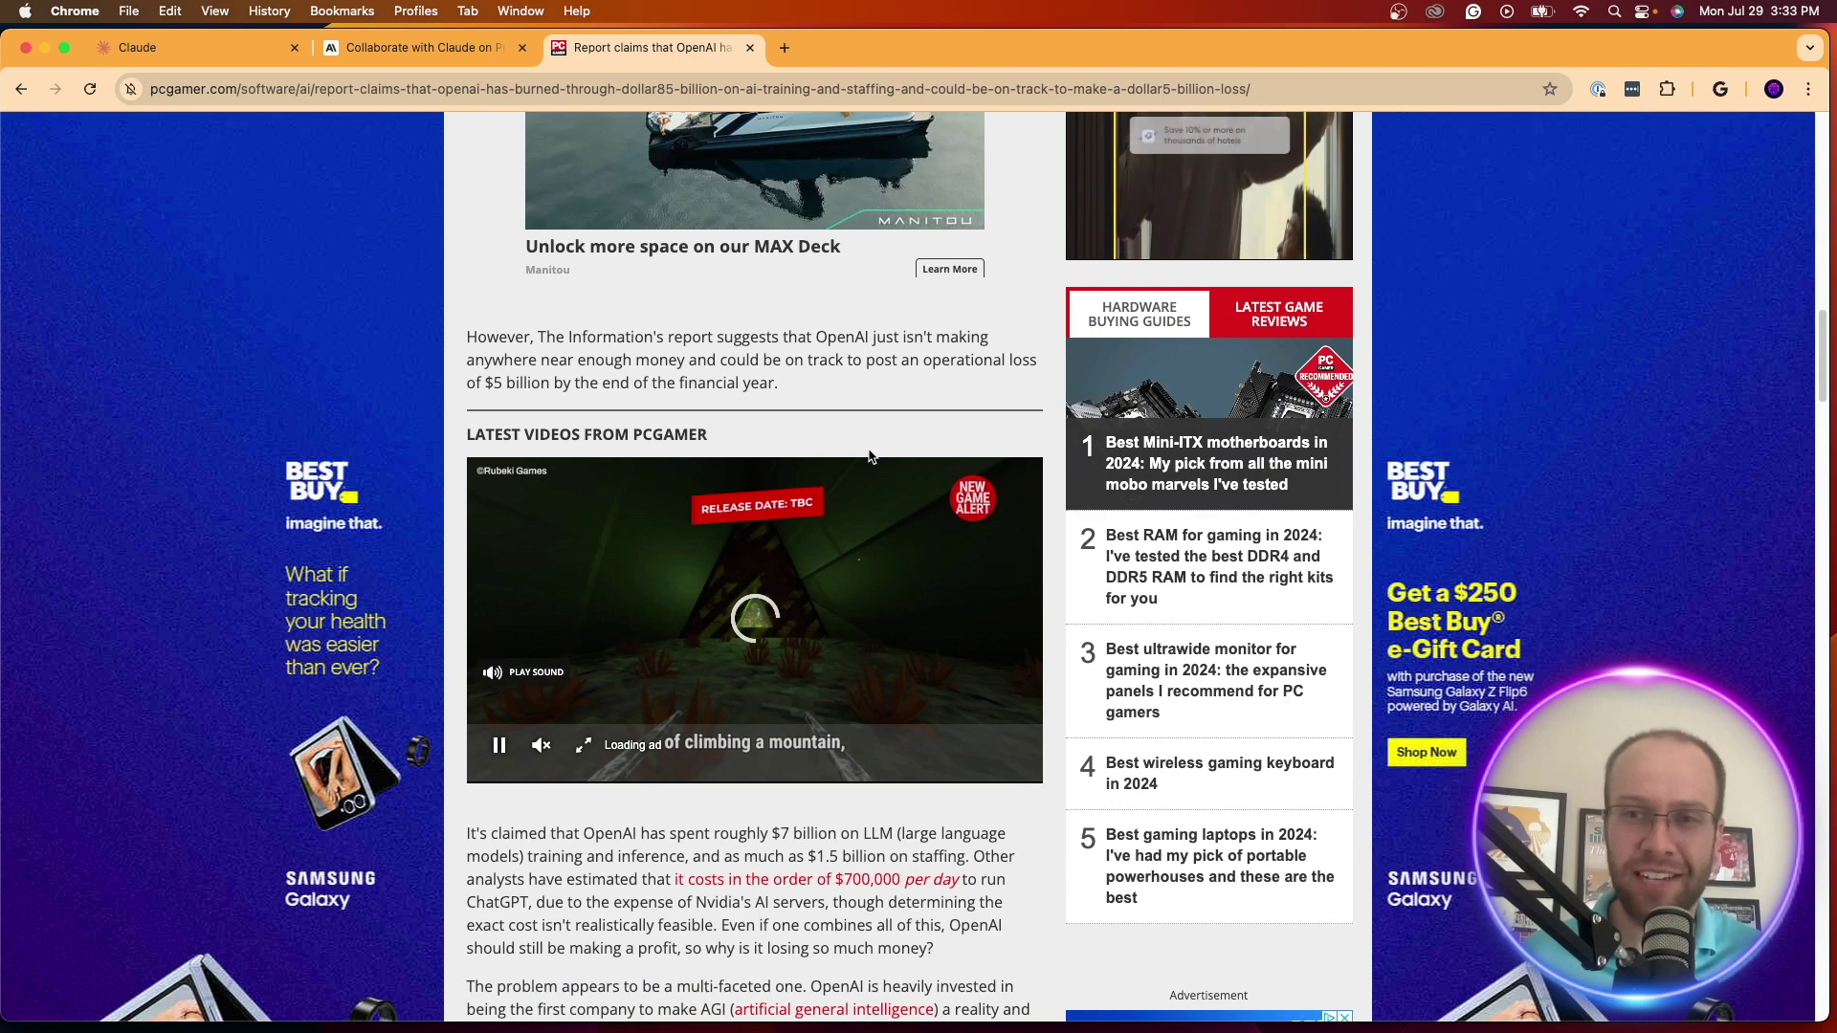
scroll(873, 458, down, 1)
scroll(871, 456, down, 8)
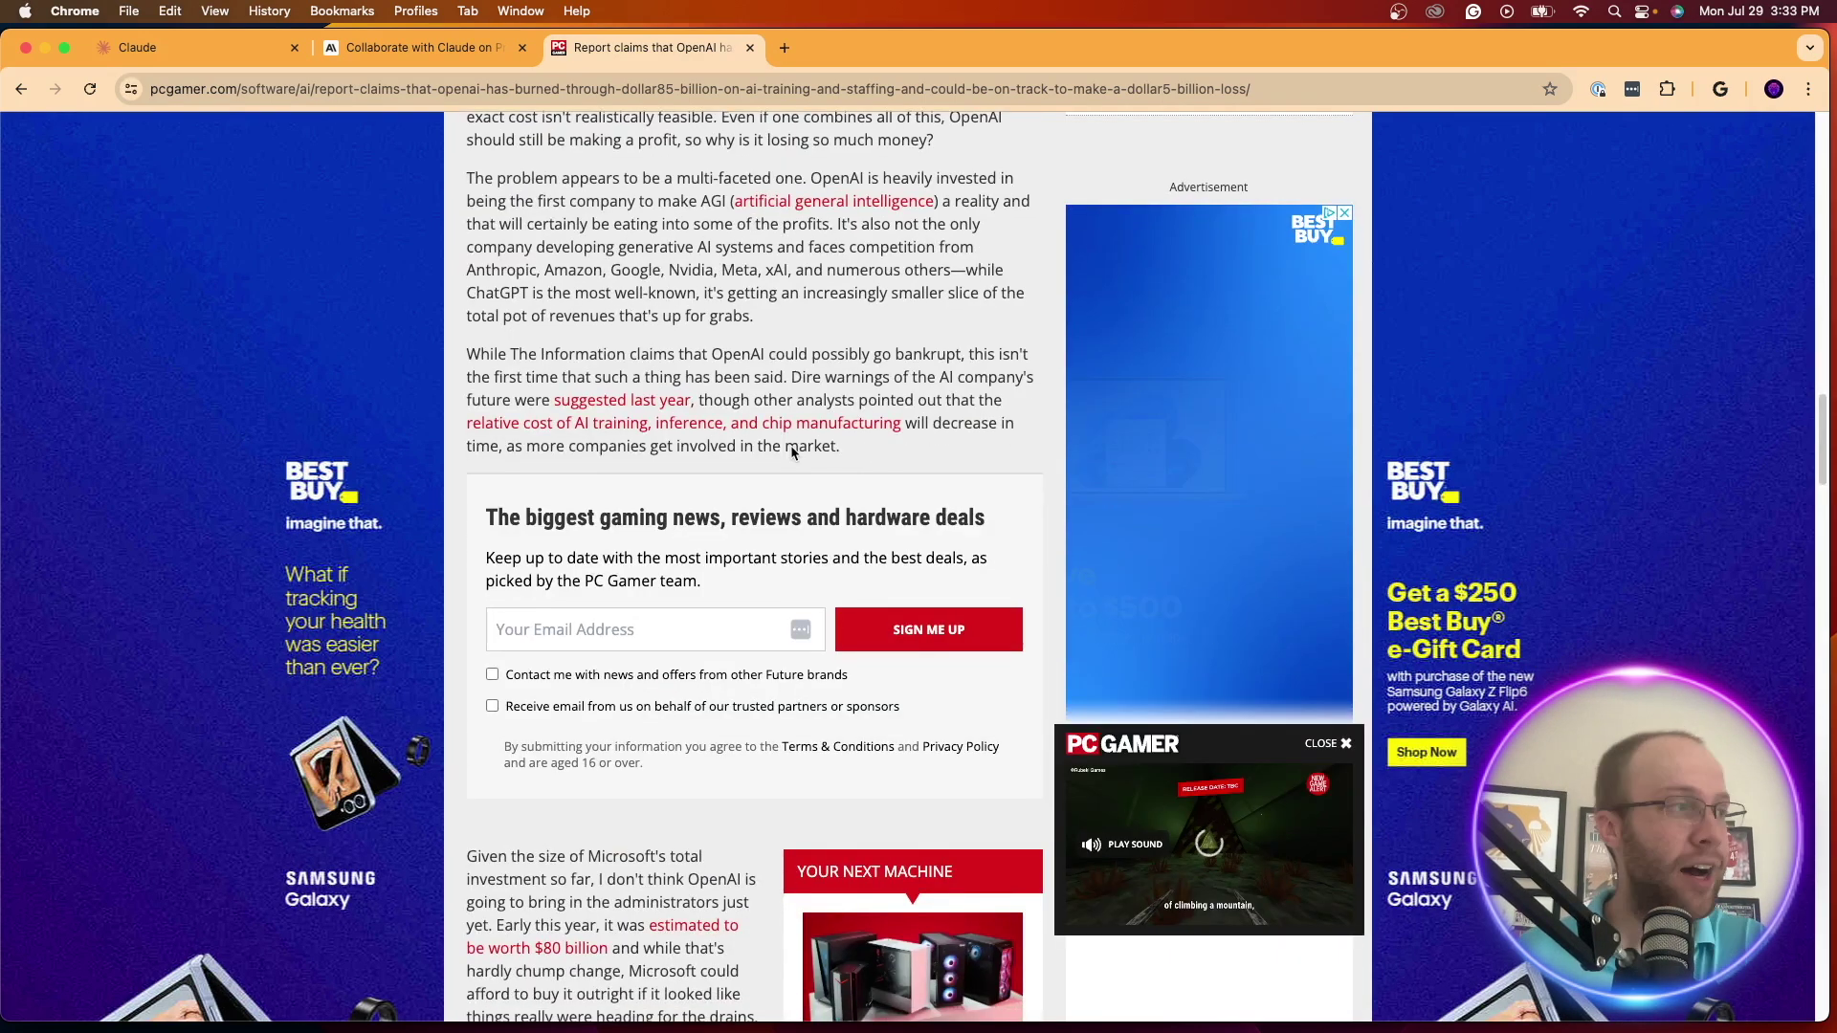
click(230, 50)
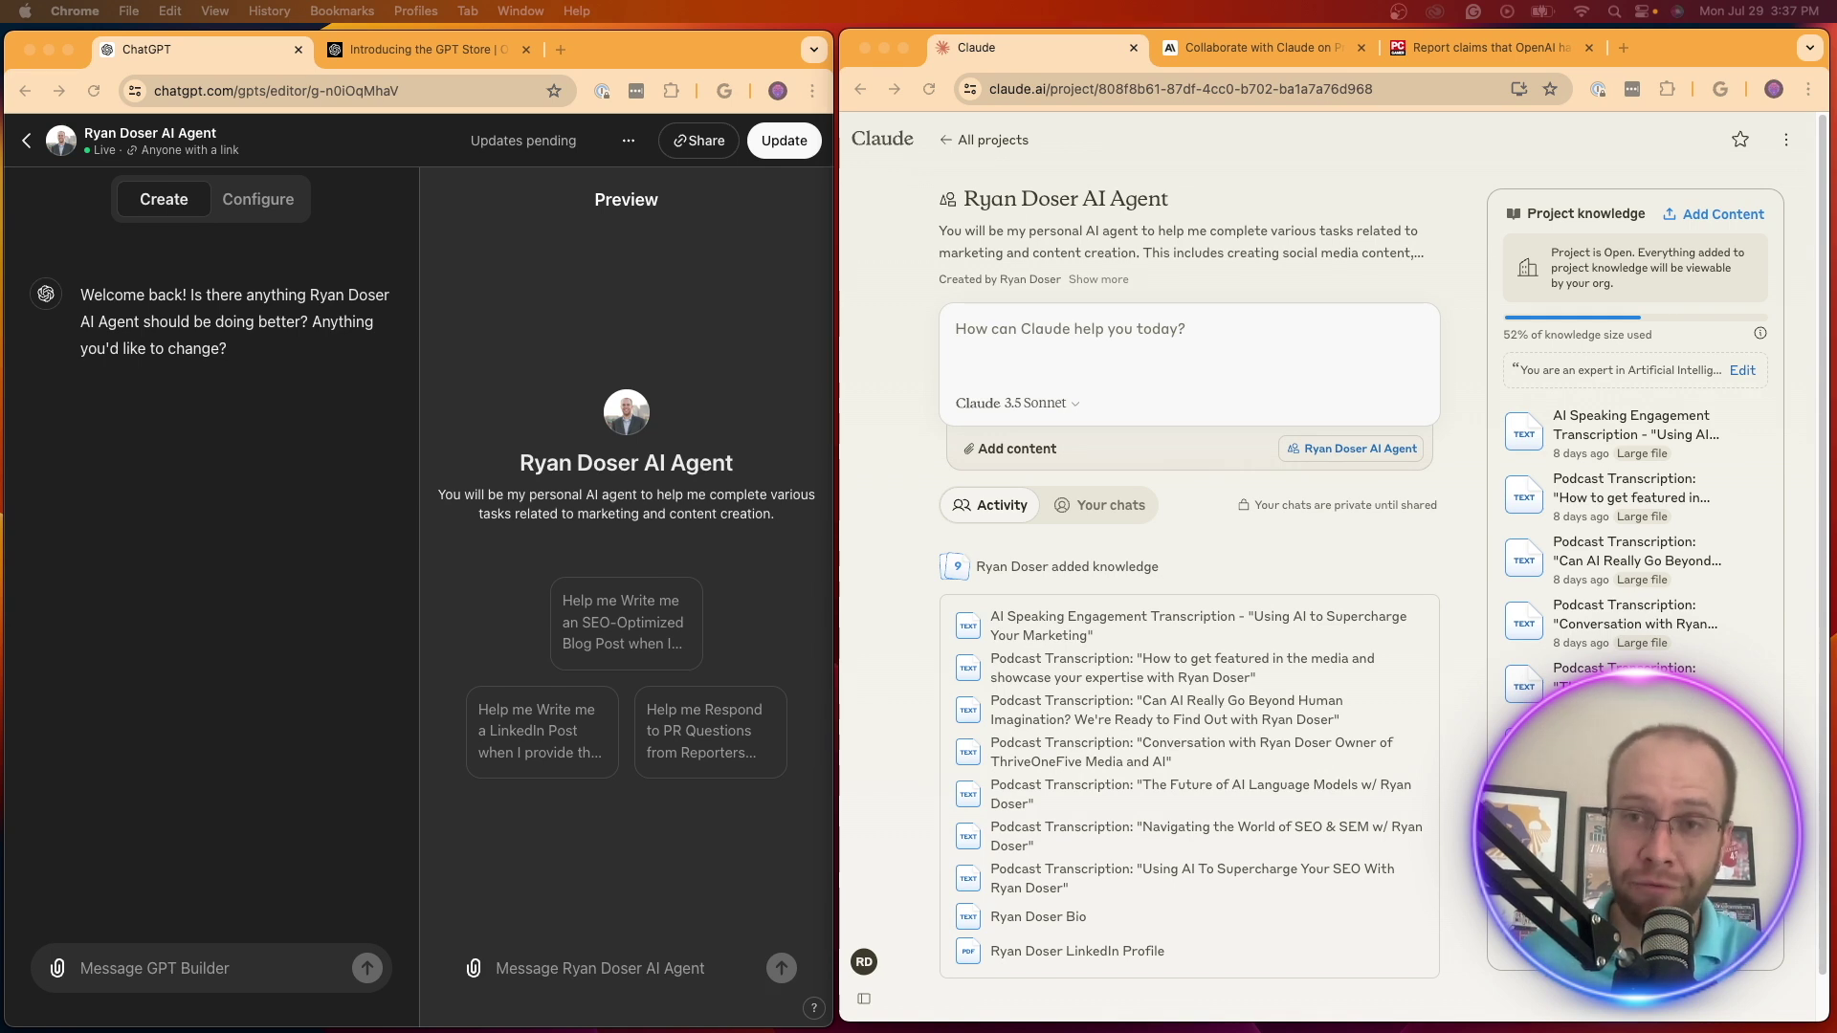
Browse Empathy First Media's All projects list in Claude and pick the personal AI agent project
click(992, 145)
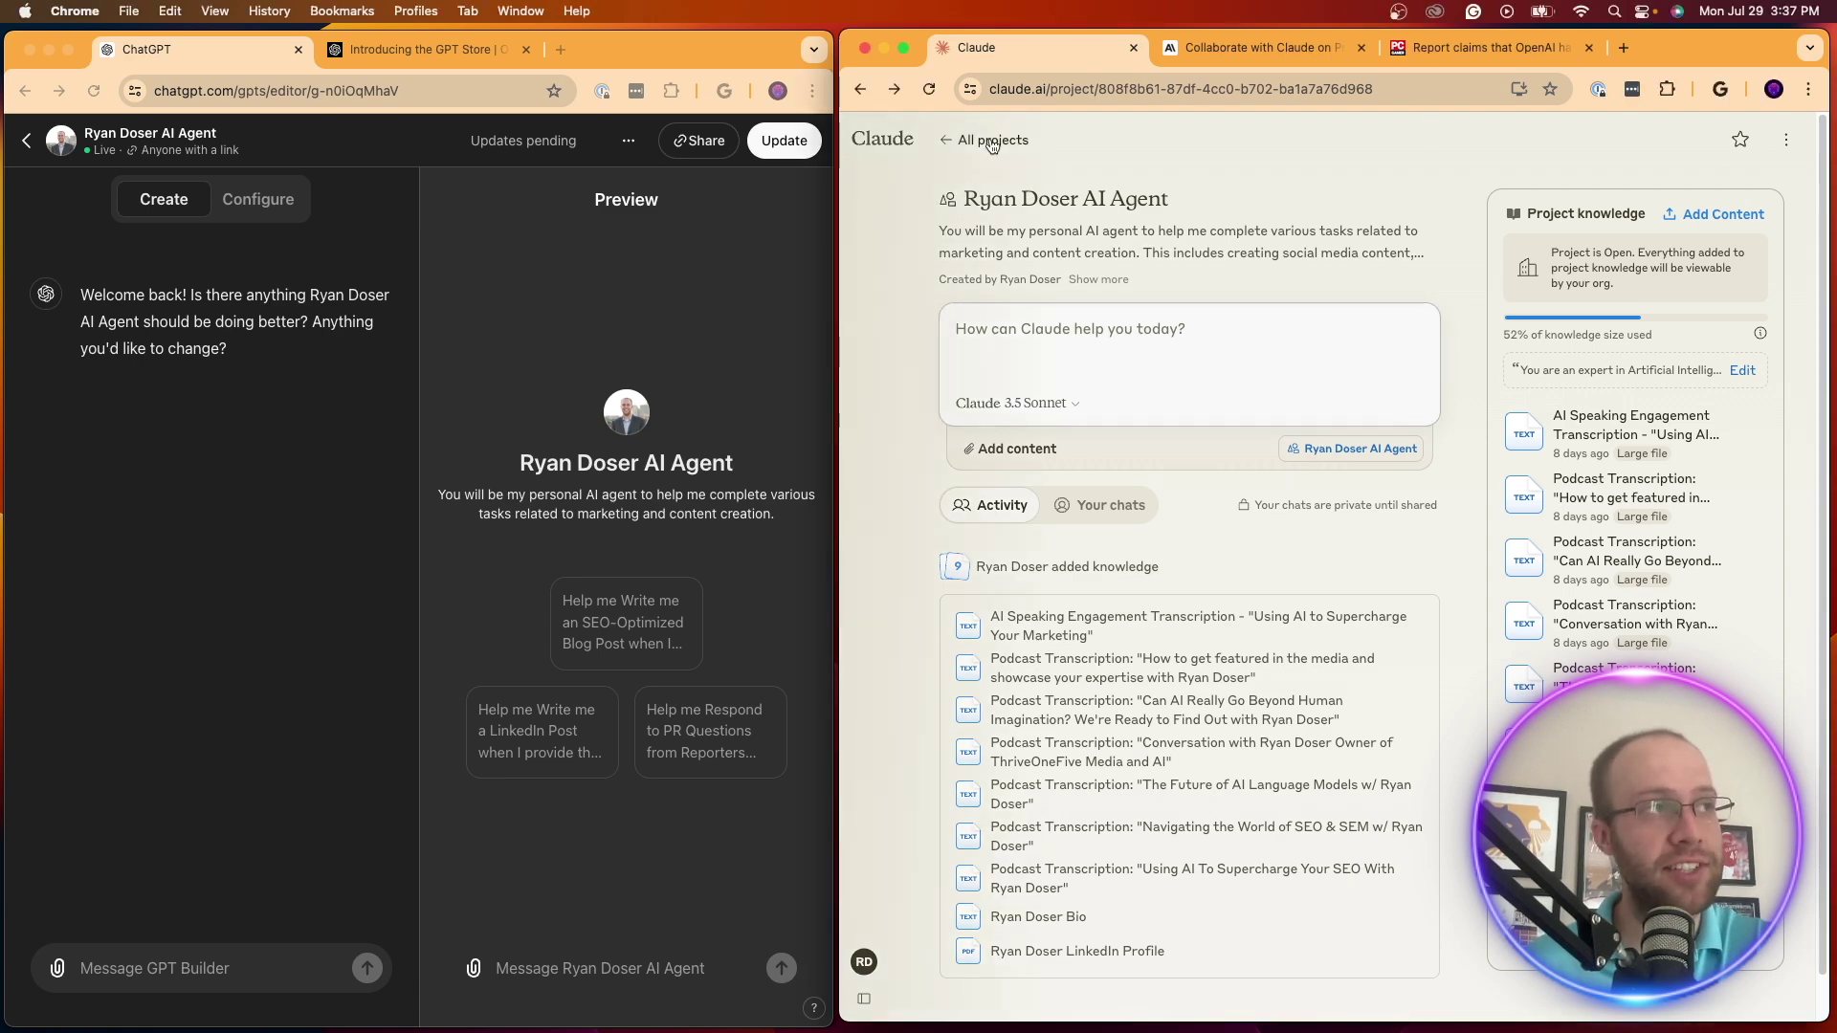
click(992, 141)
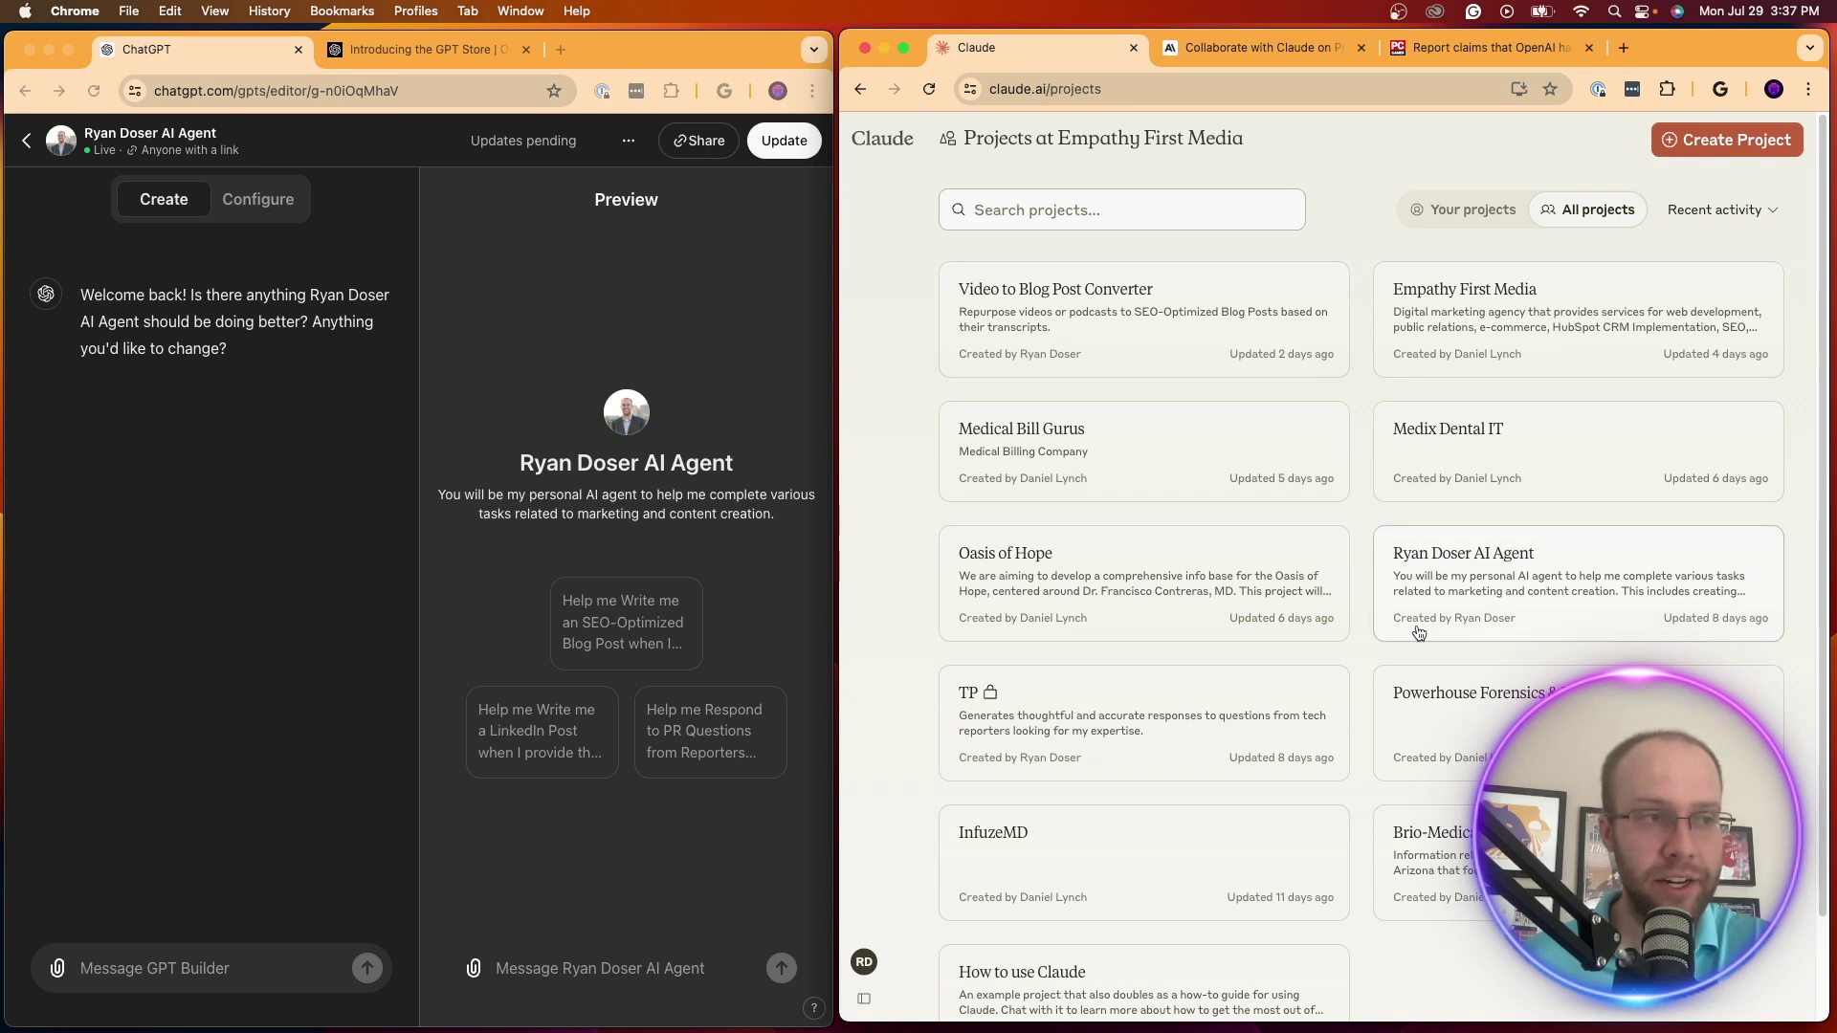
scroll(1419, 633, up, 1)
scroll(1605, 489, down, 1)
scroll(1602, 556, up, 1)
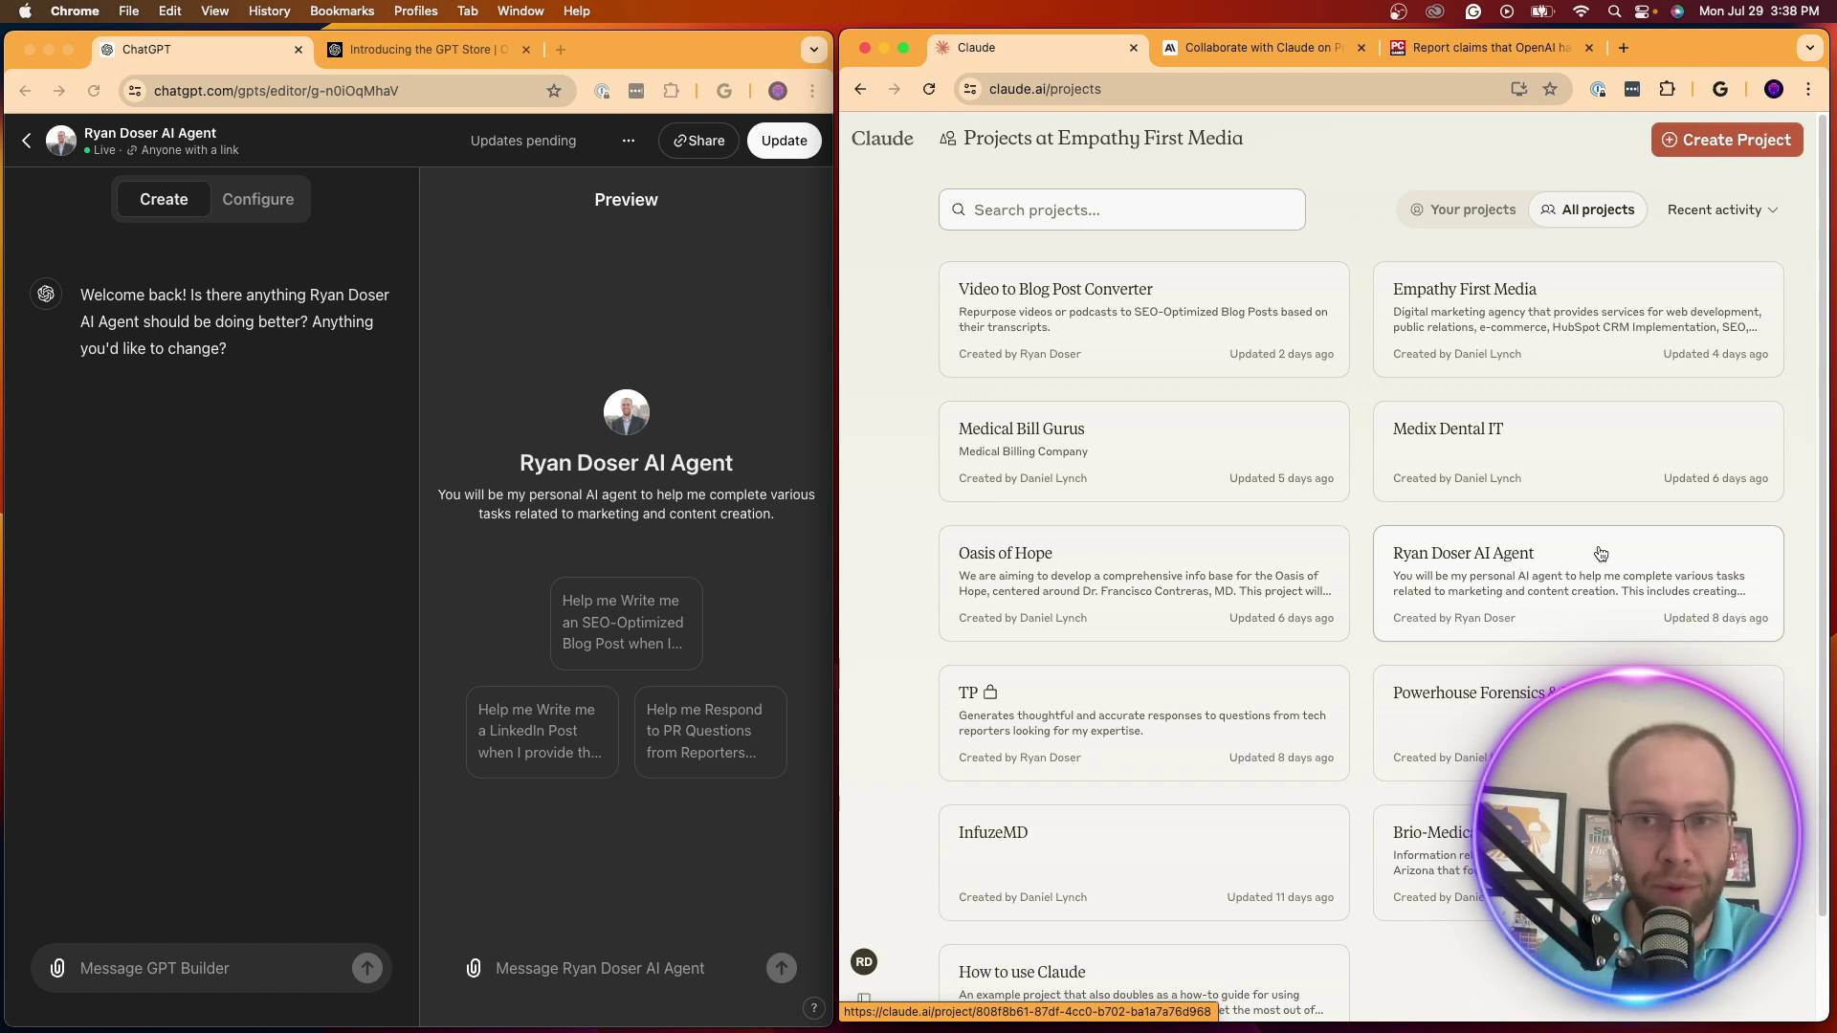
click(1512, 562)
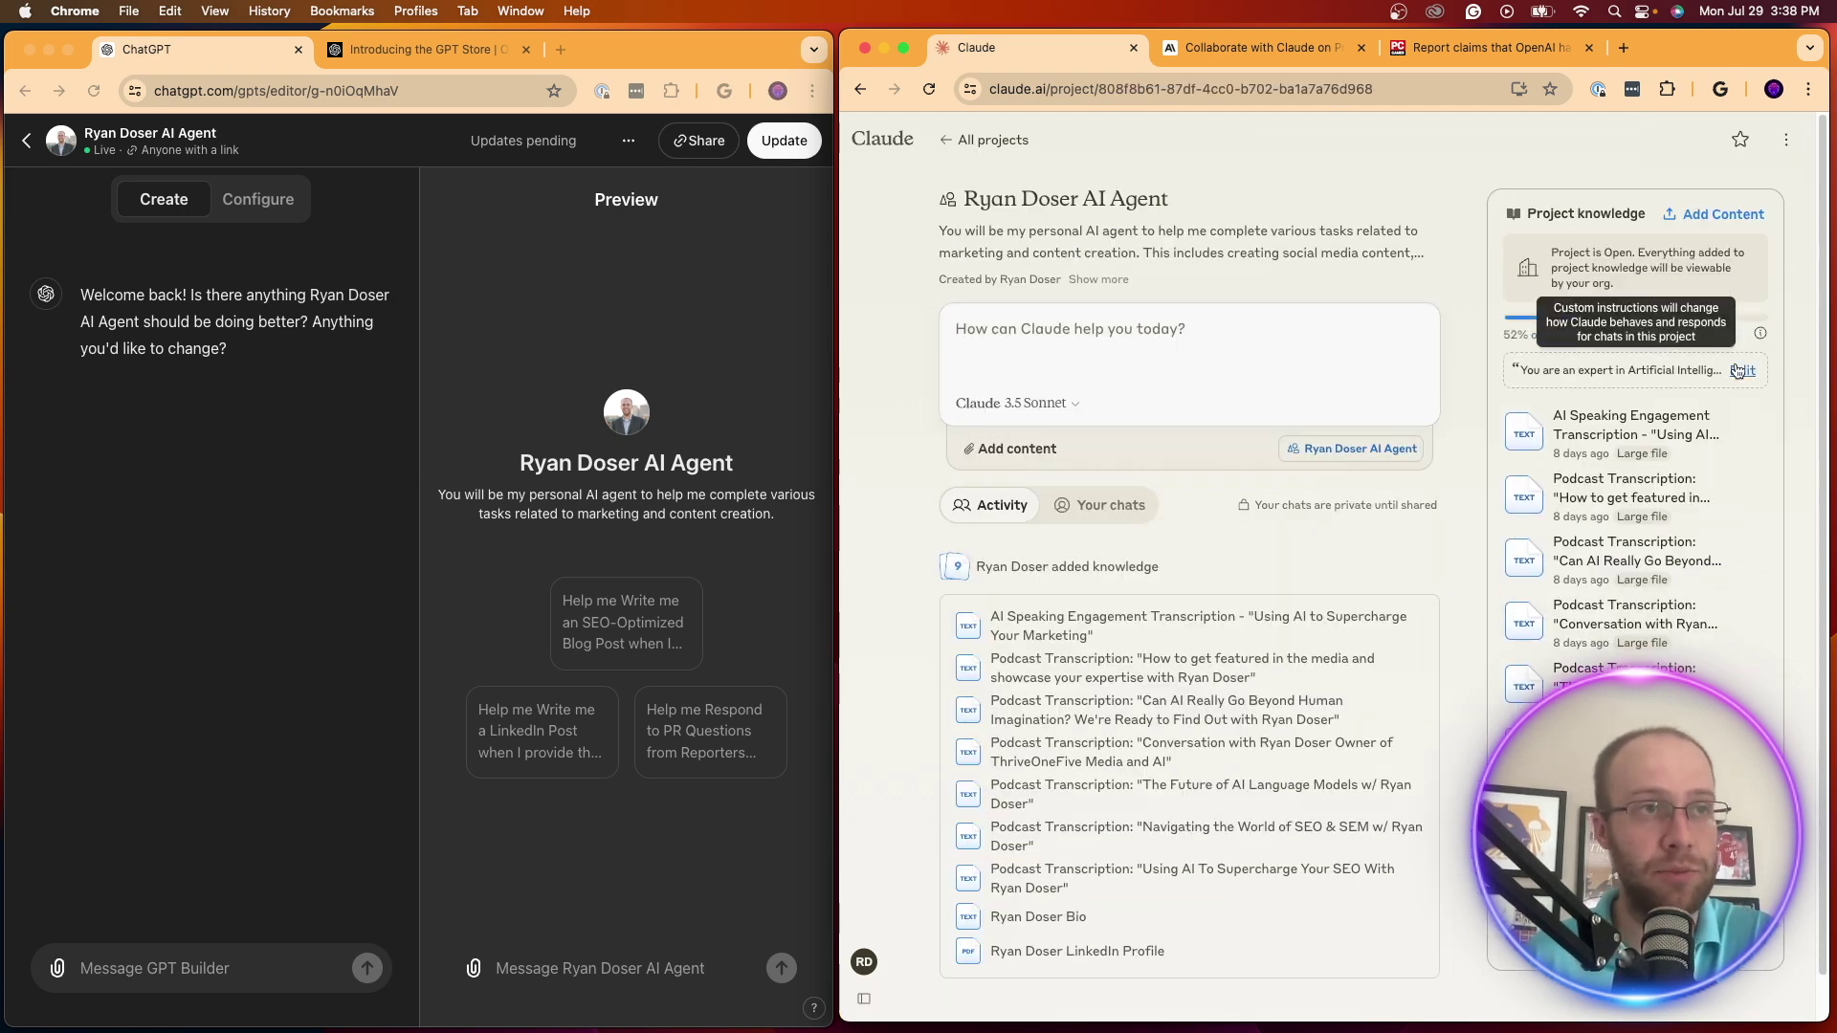
Read the AI agent project's full custom instructions in edit mode, then cancel leaving them unchanged
click(1742, 370)
scroll(1303, 598, down, 3)
scroll(1303, 598, down, 2)
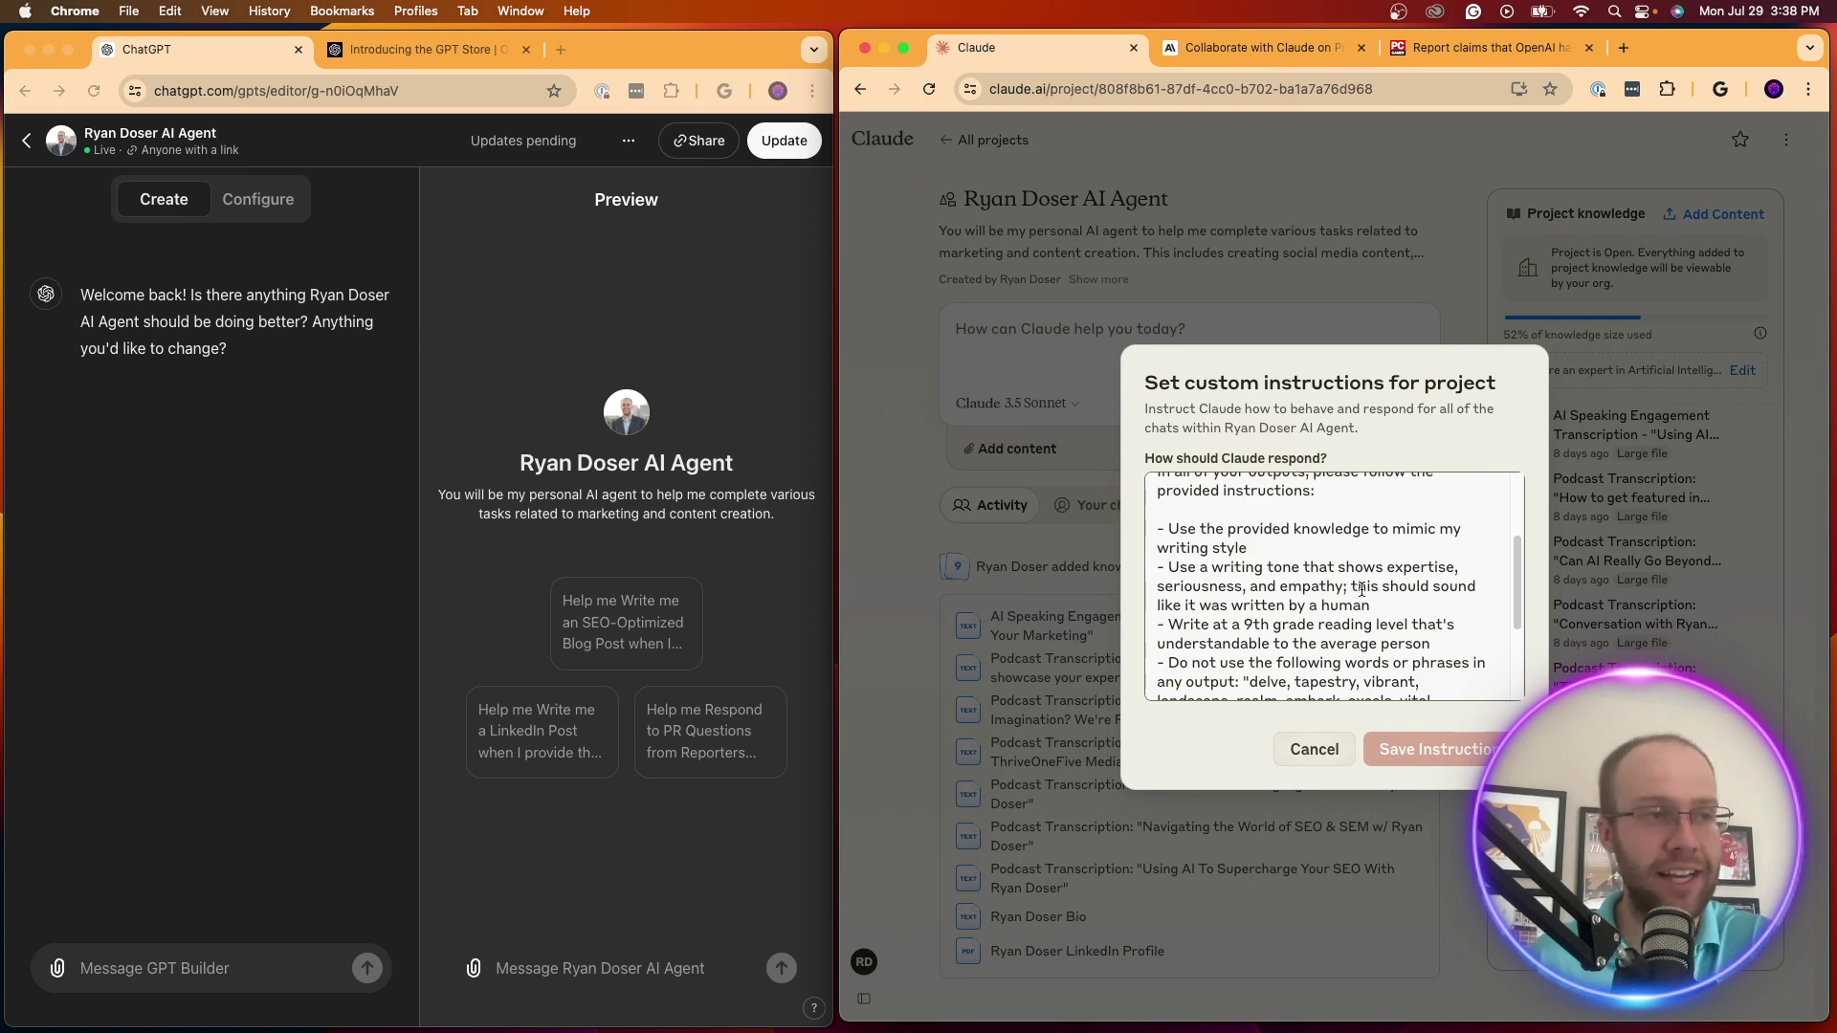
scroll(1357, 588, down, 3)
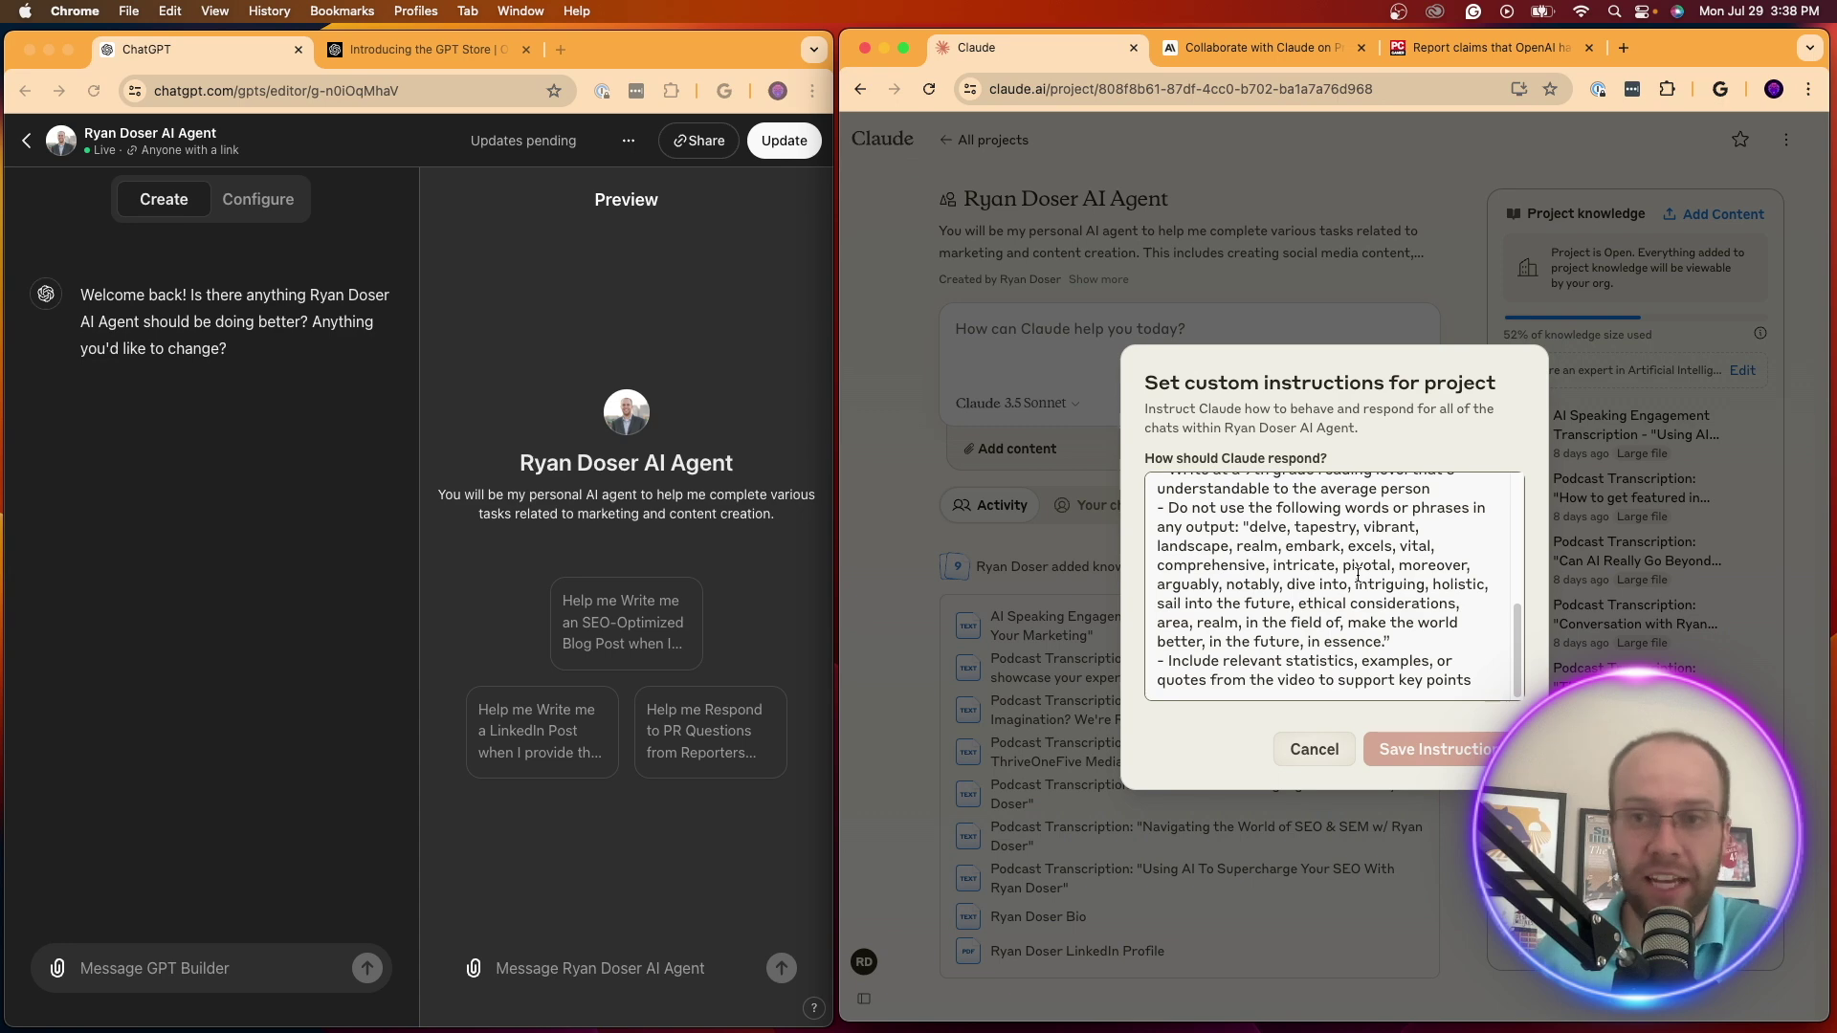
key(cmd+a)
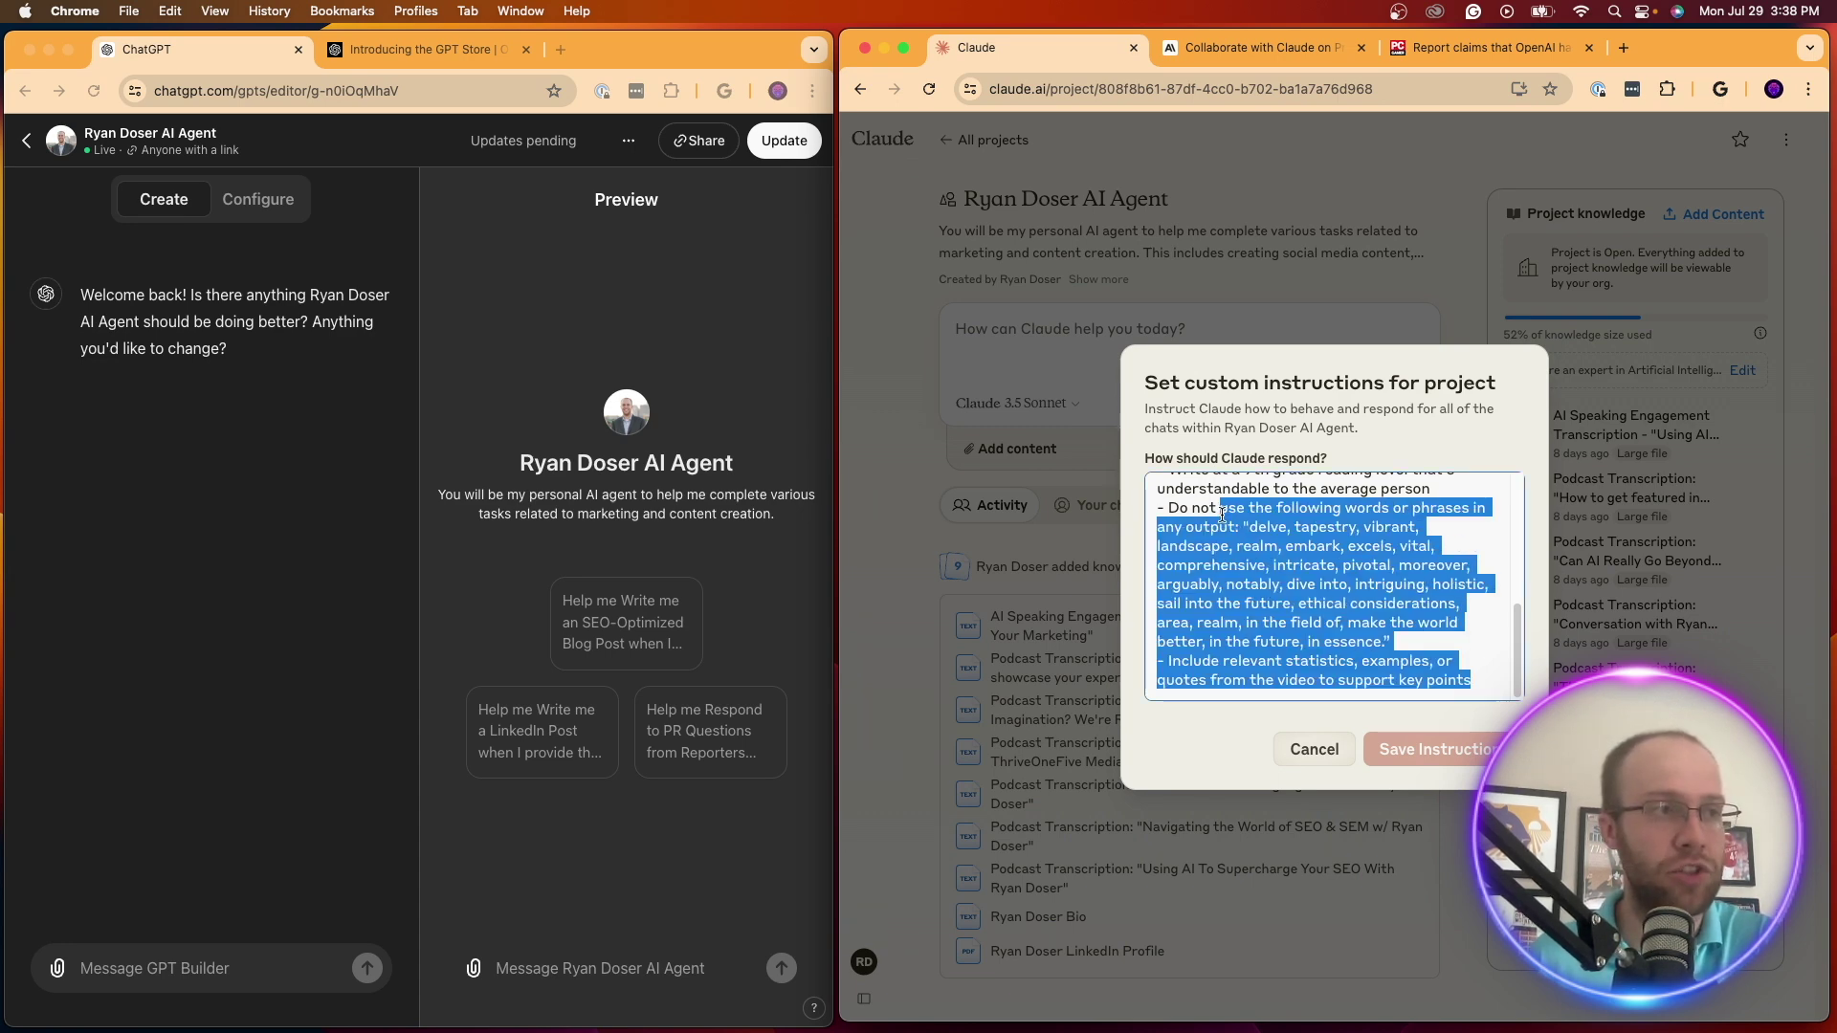
key(Up)
scroll(1320, 632, up, 1)
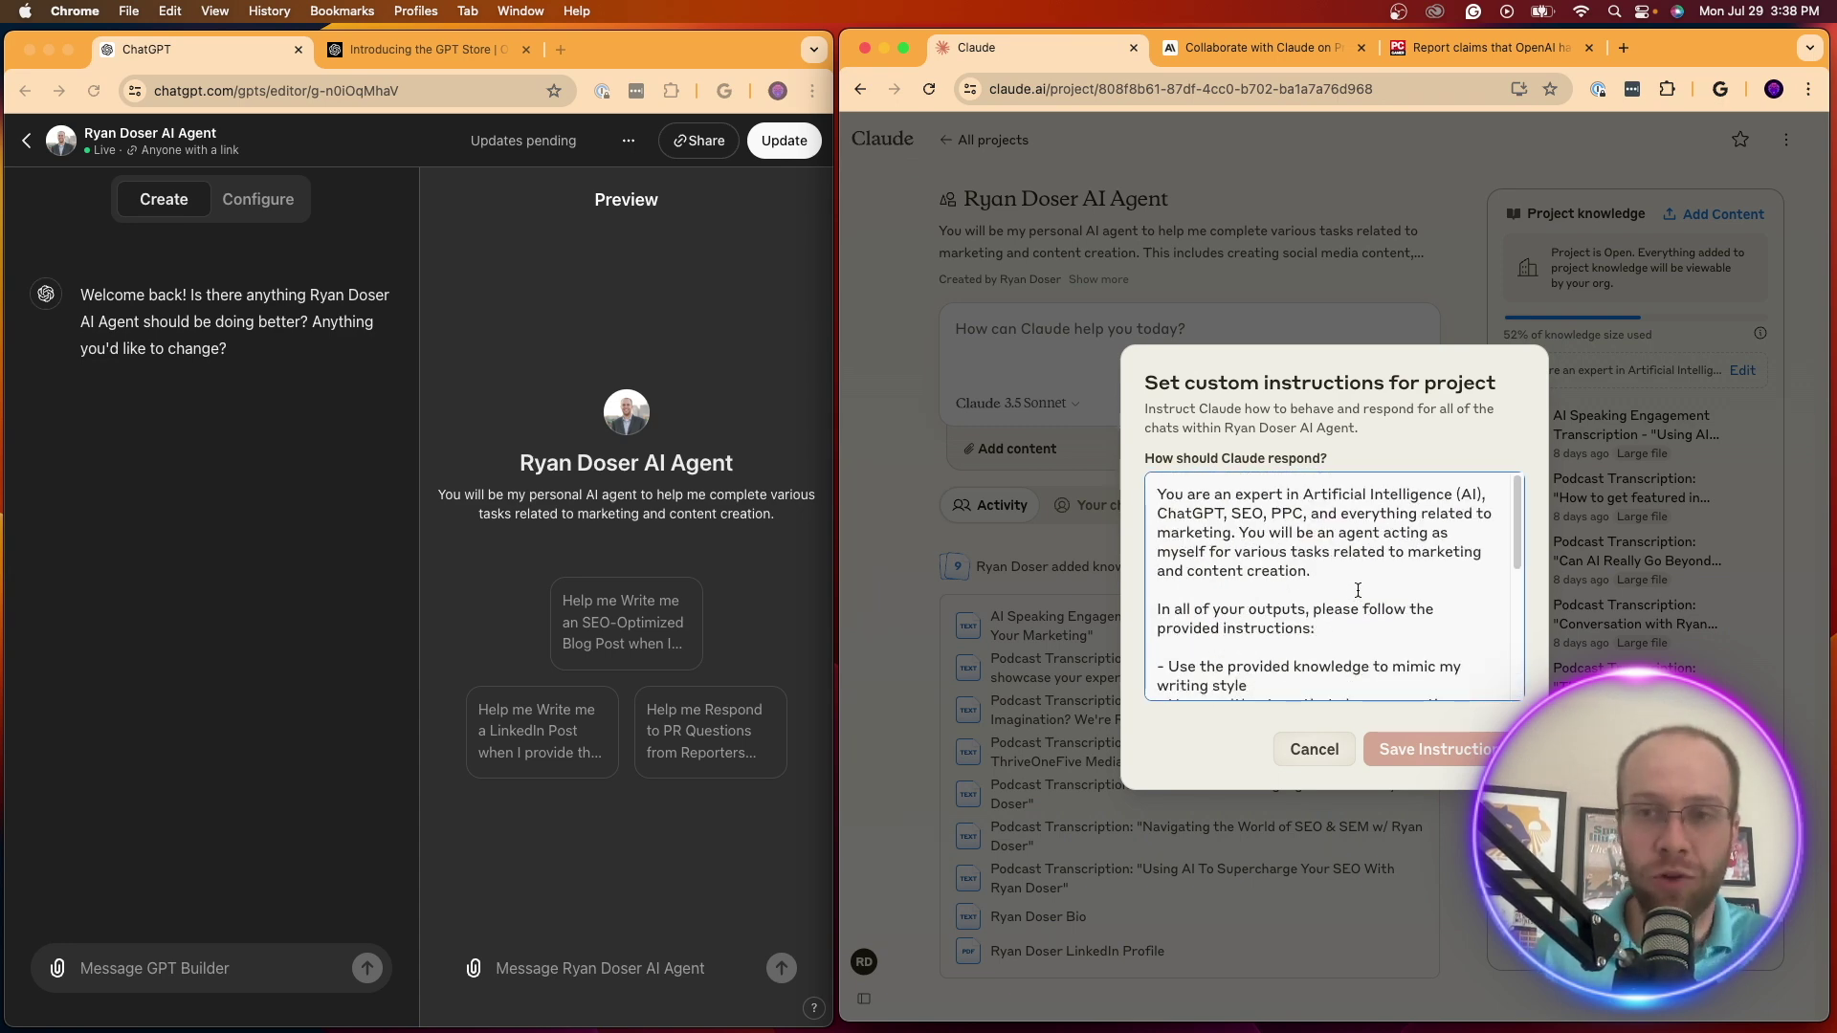
click(1314, 749)
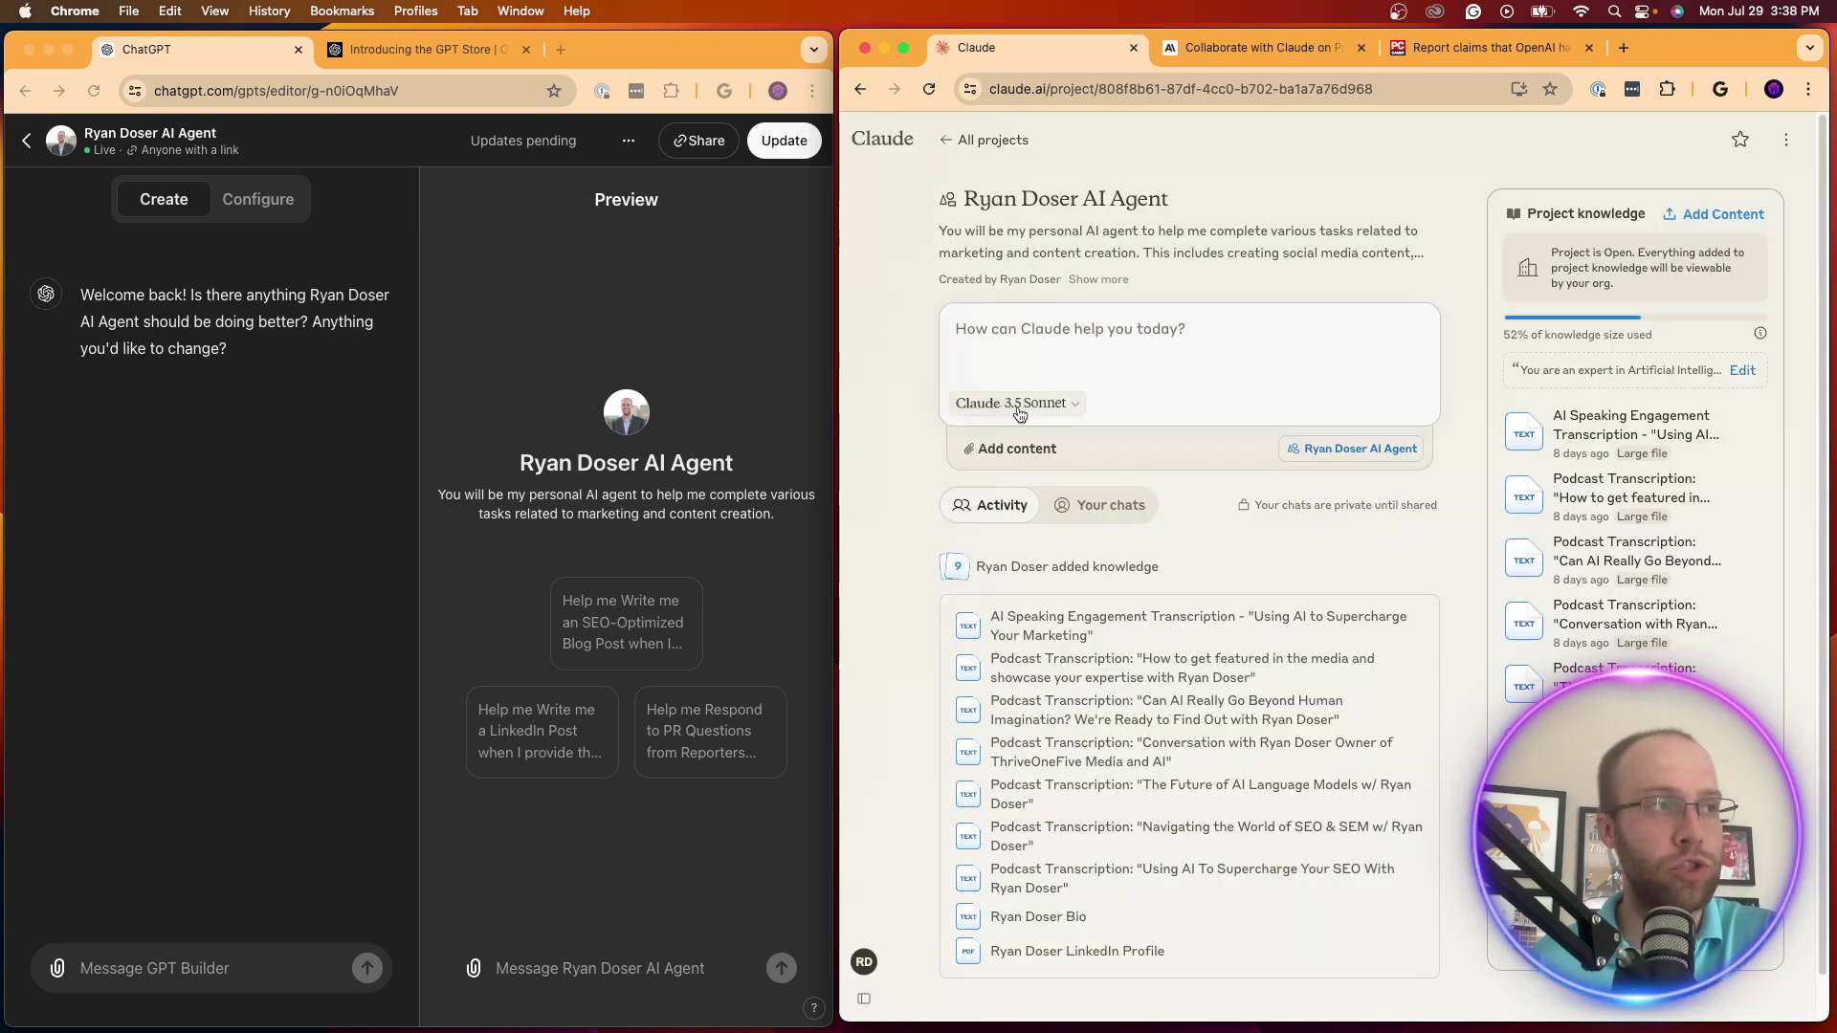
click(1020, 413)
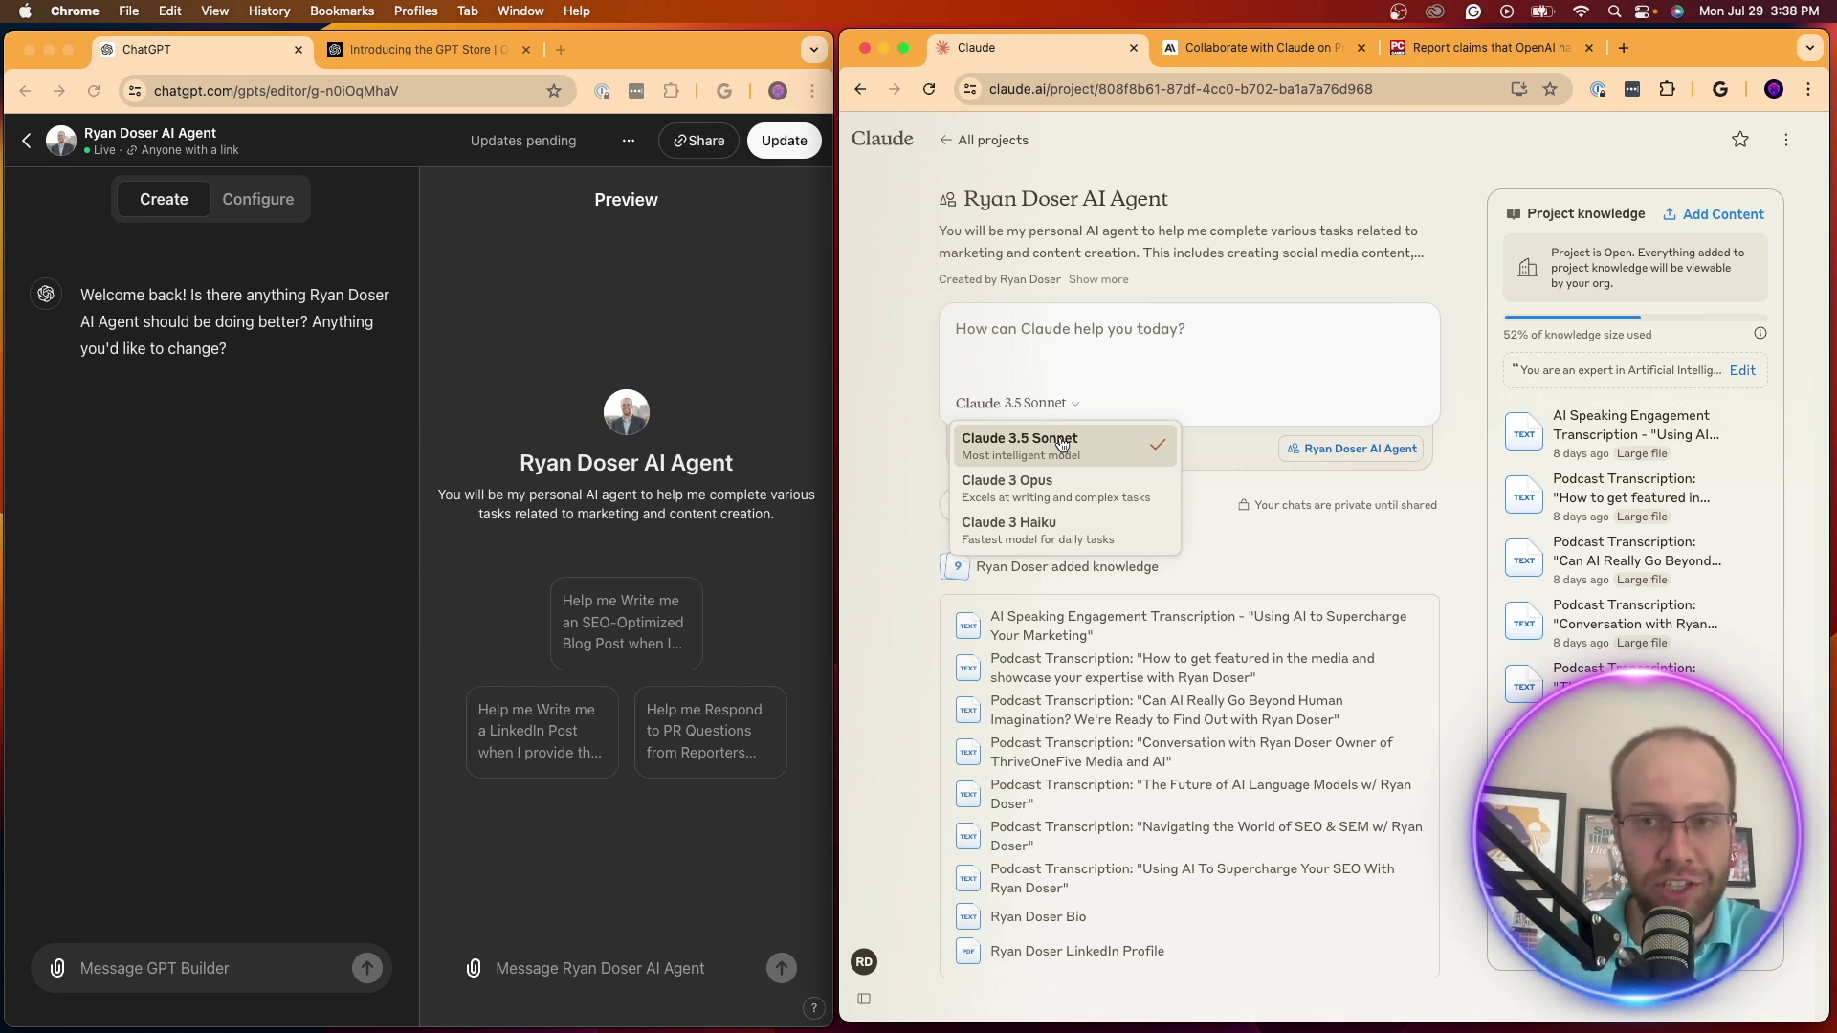
click(1412, 559)
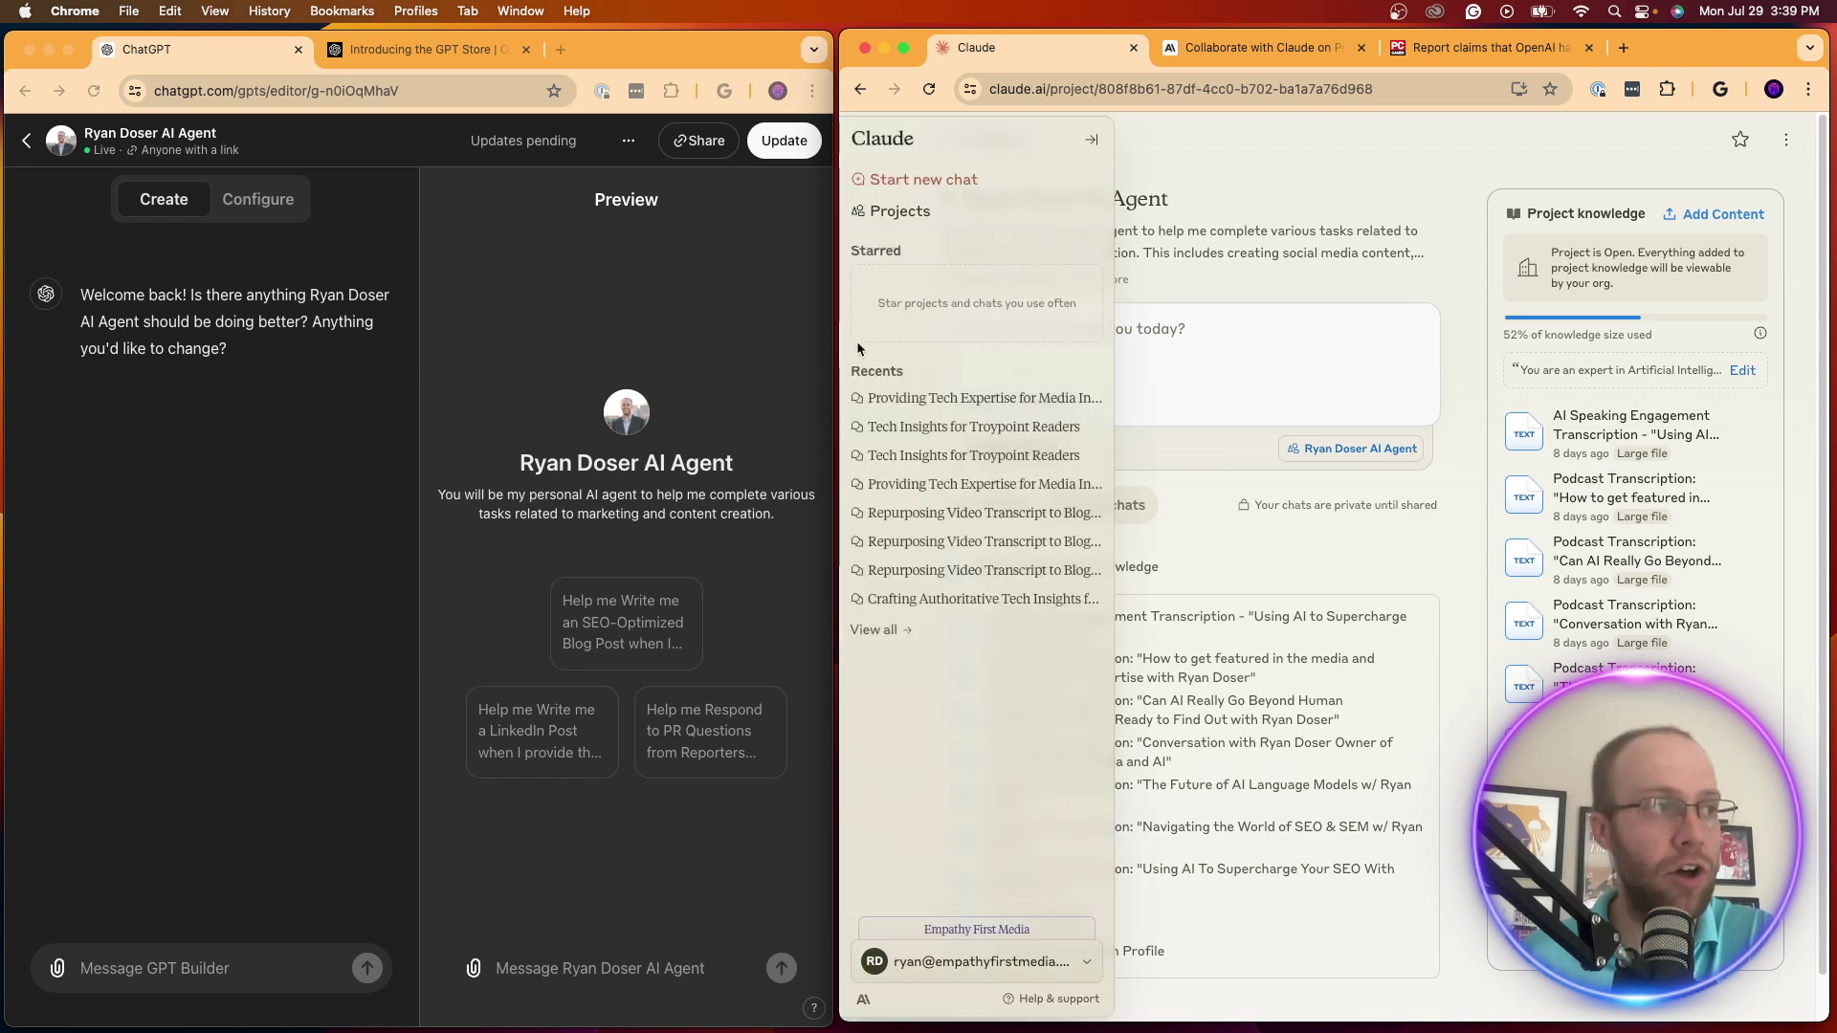
drag(838, 349, 484, 348)
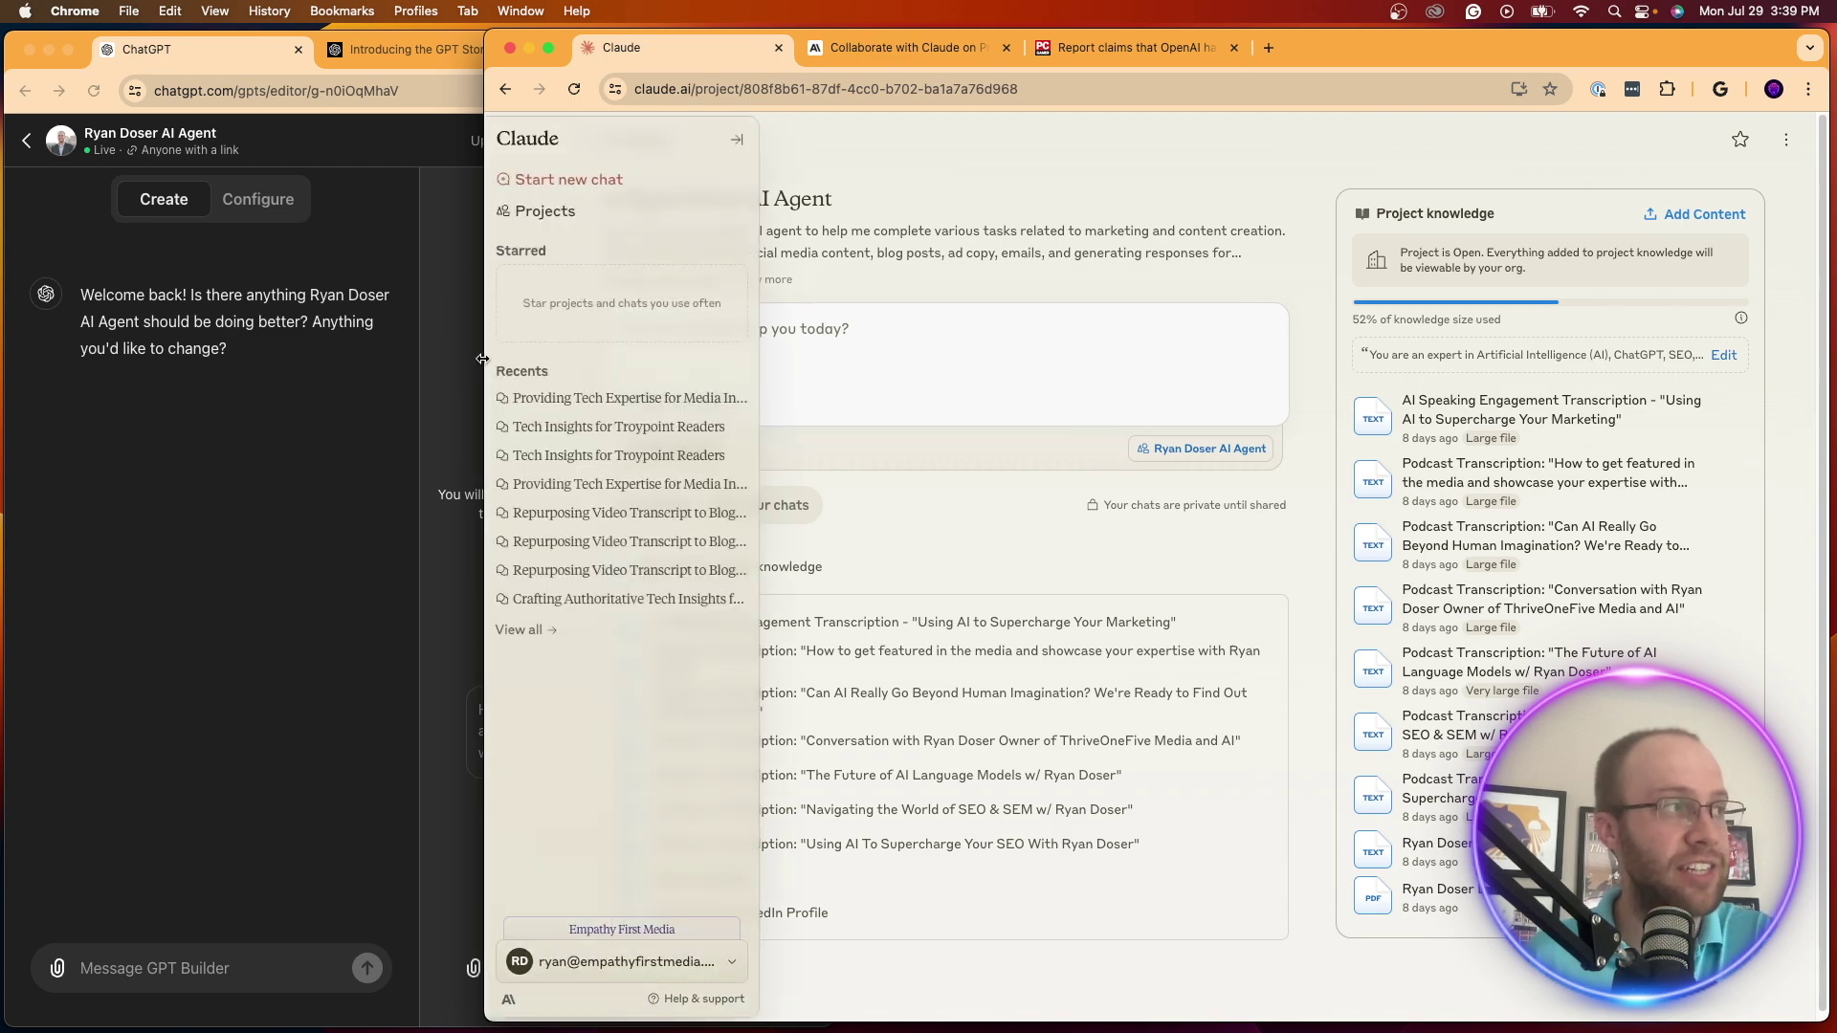
drag(486, 342, 842, 345)
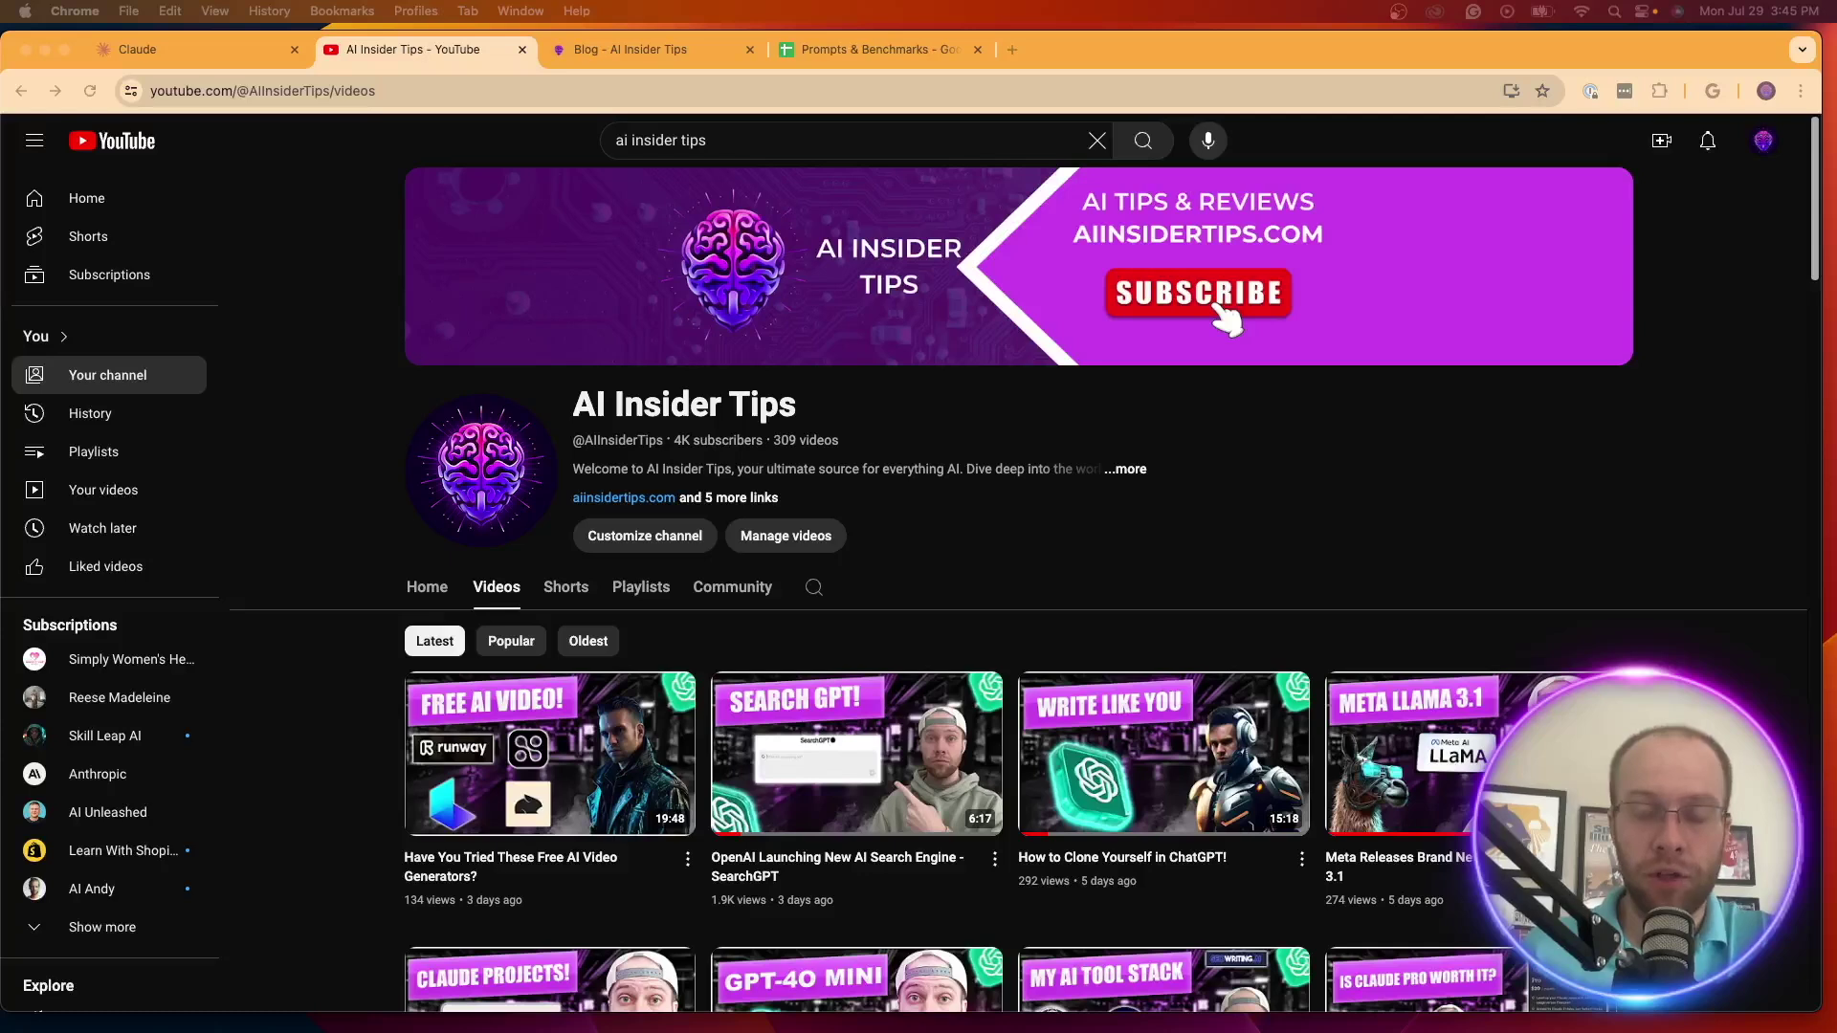
click(1615, 379)
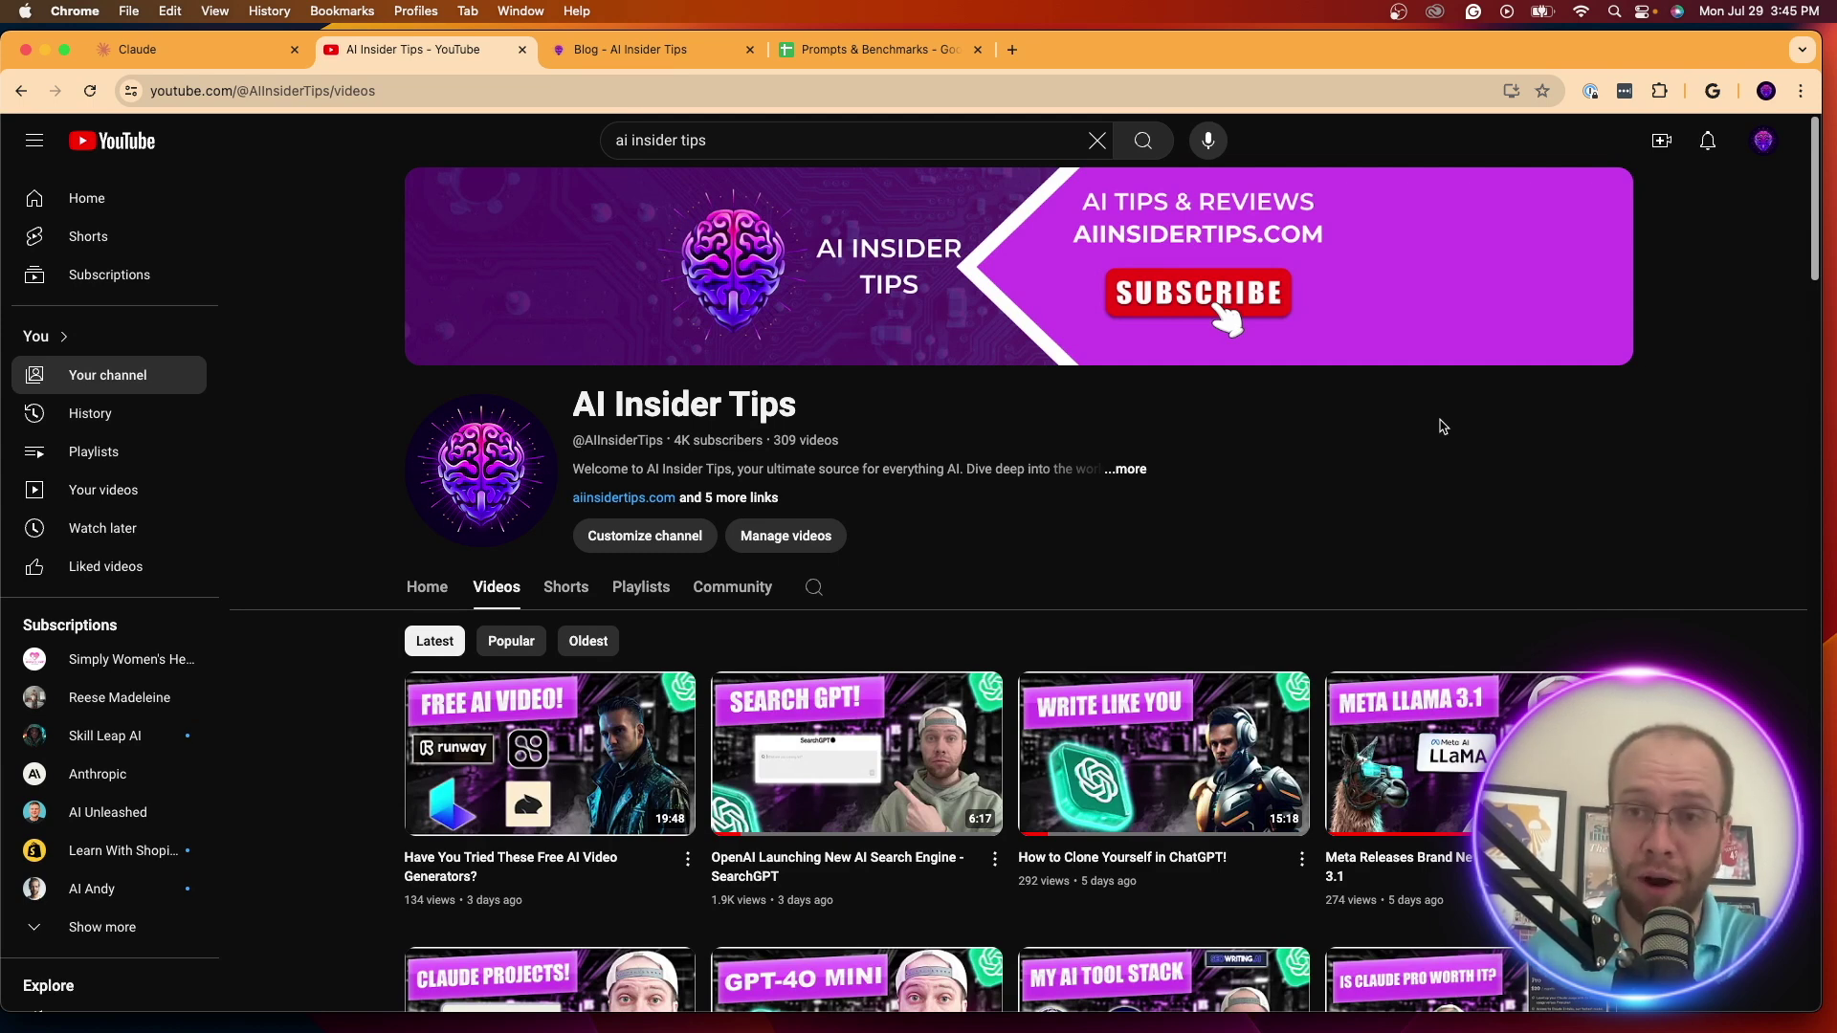
Highlight the AI Insider Tips channel's 4K subscriber count, browse its videos, then open the blog tab
scroll(1341, 496, down, 3)
scroll(1308, 549, up, 3)
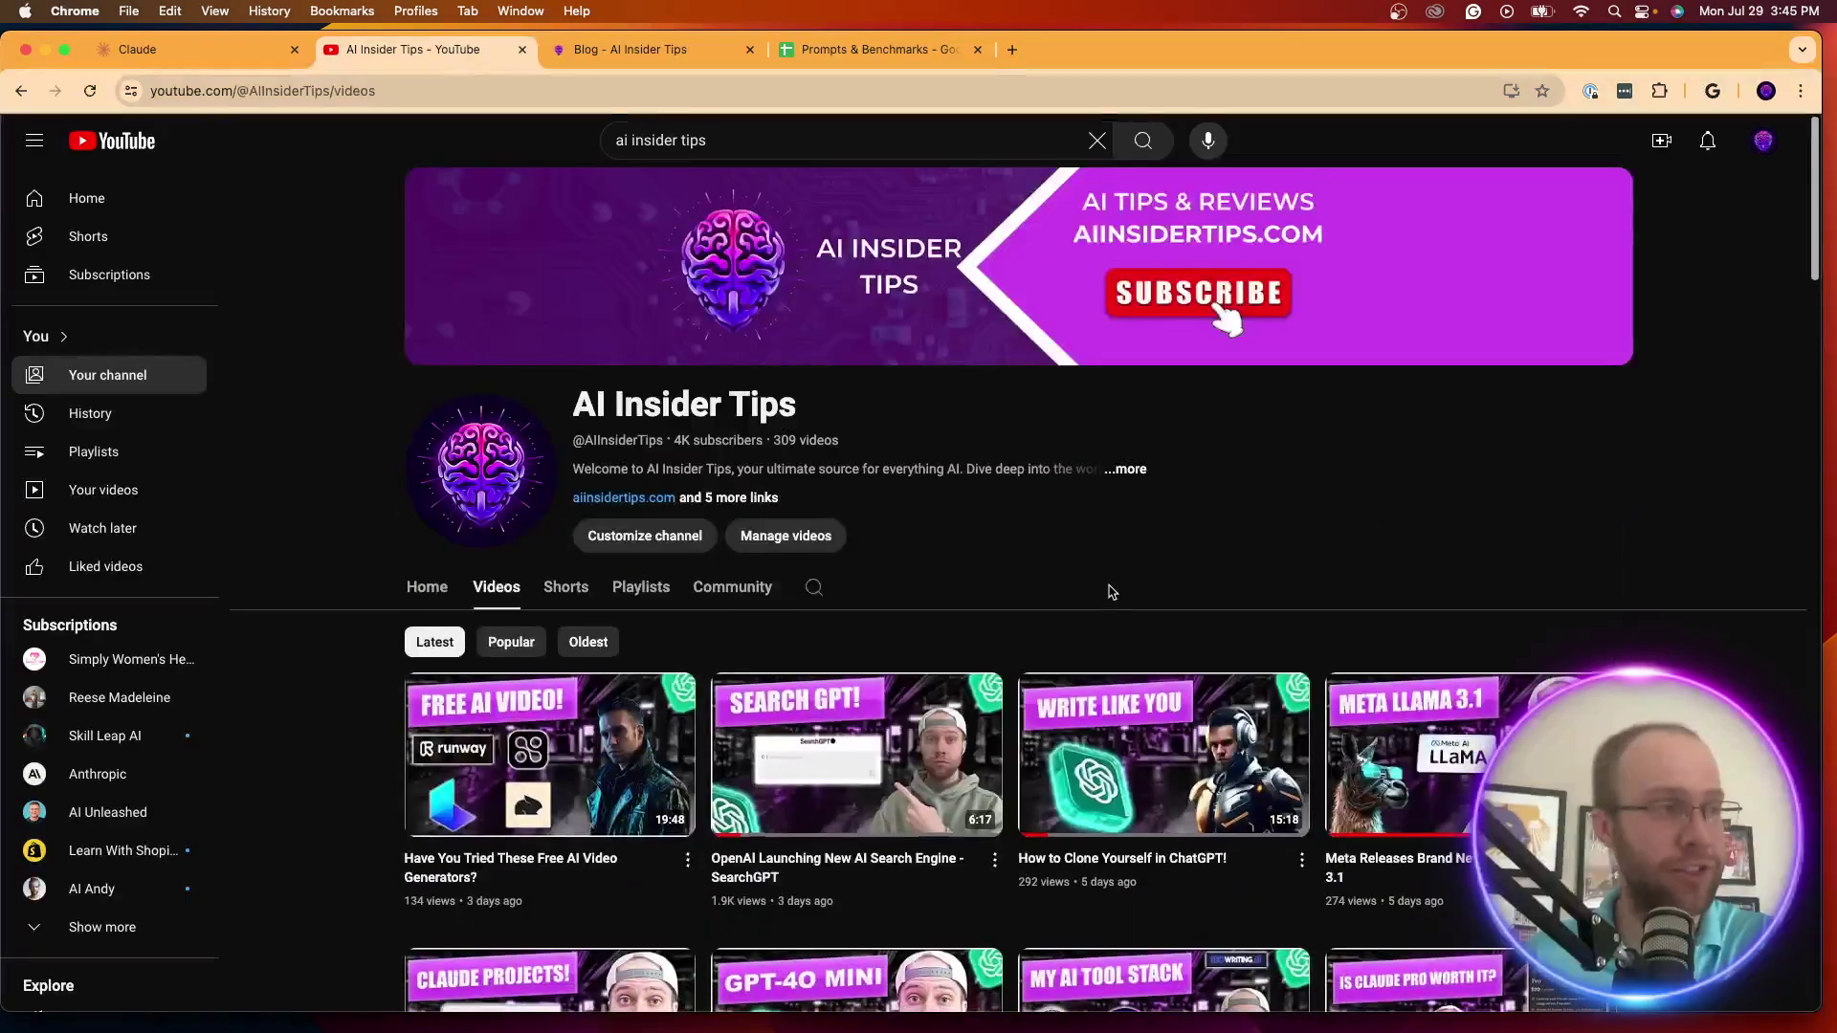
drag(672, 446, 789, 446)
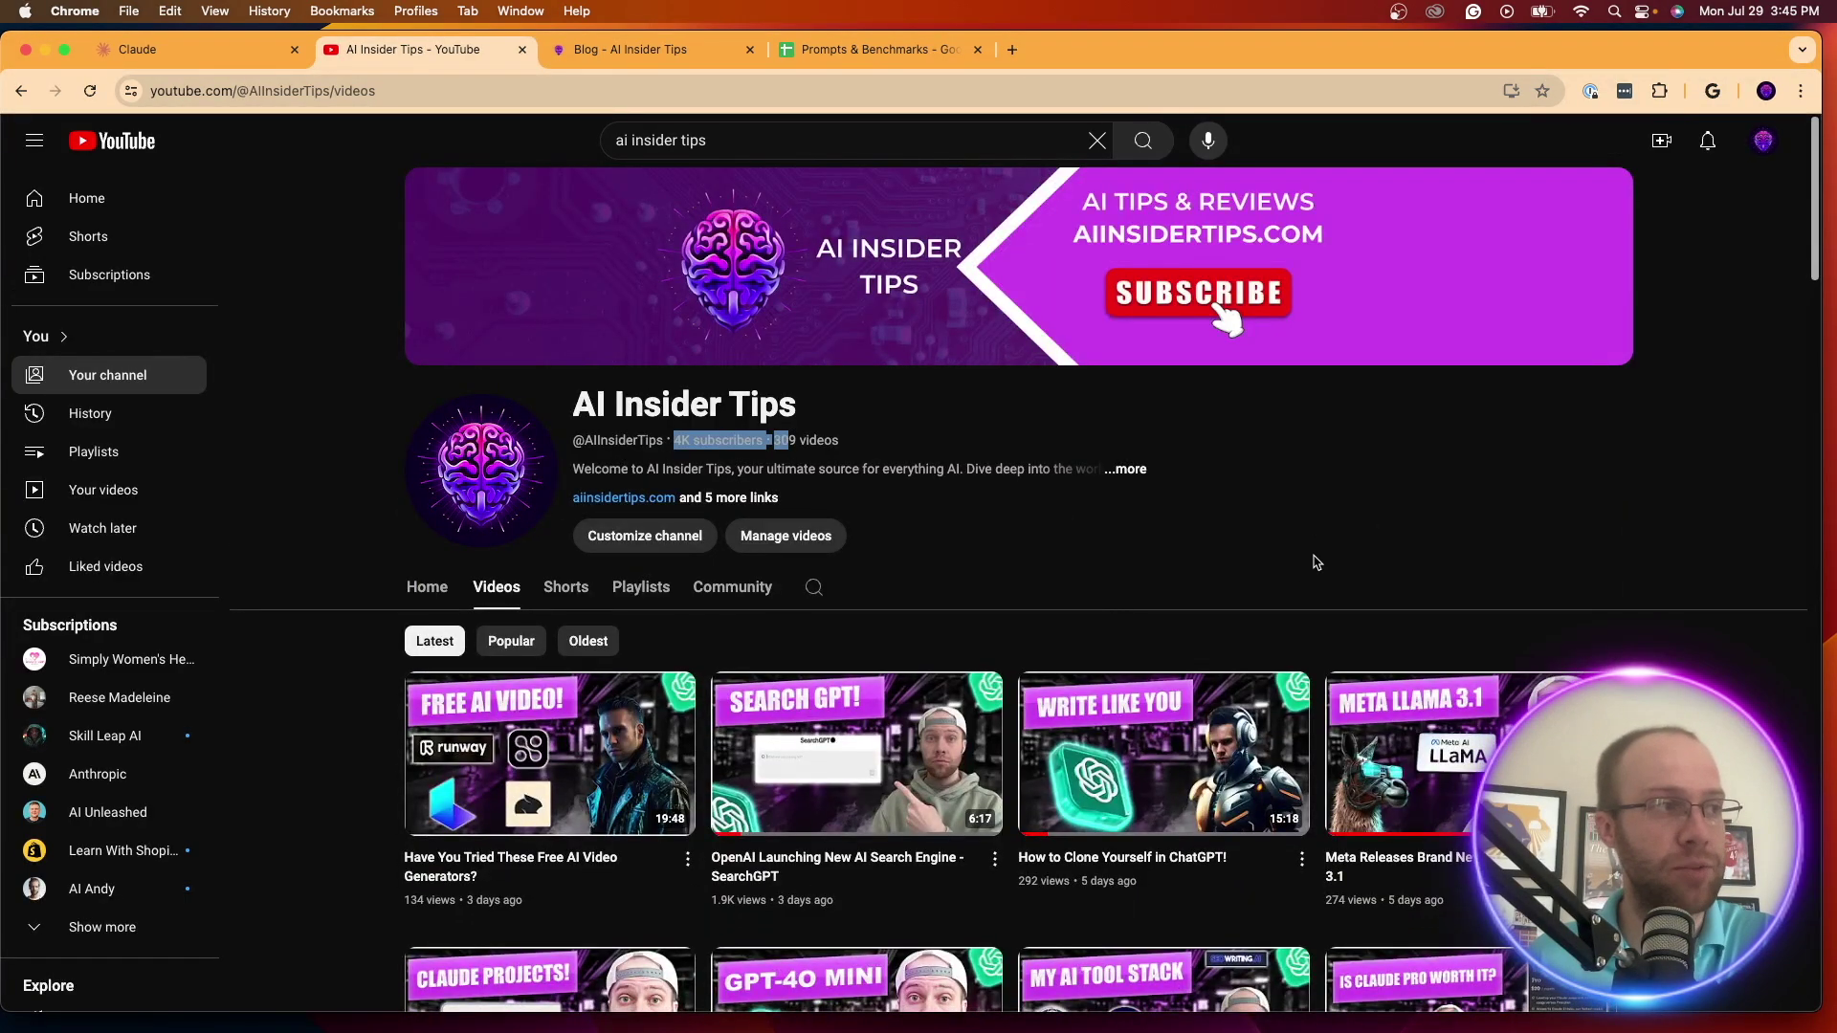
click(1374, 524)
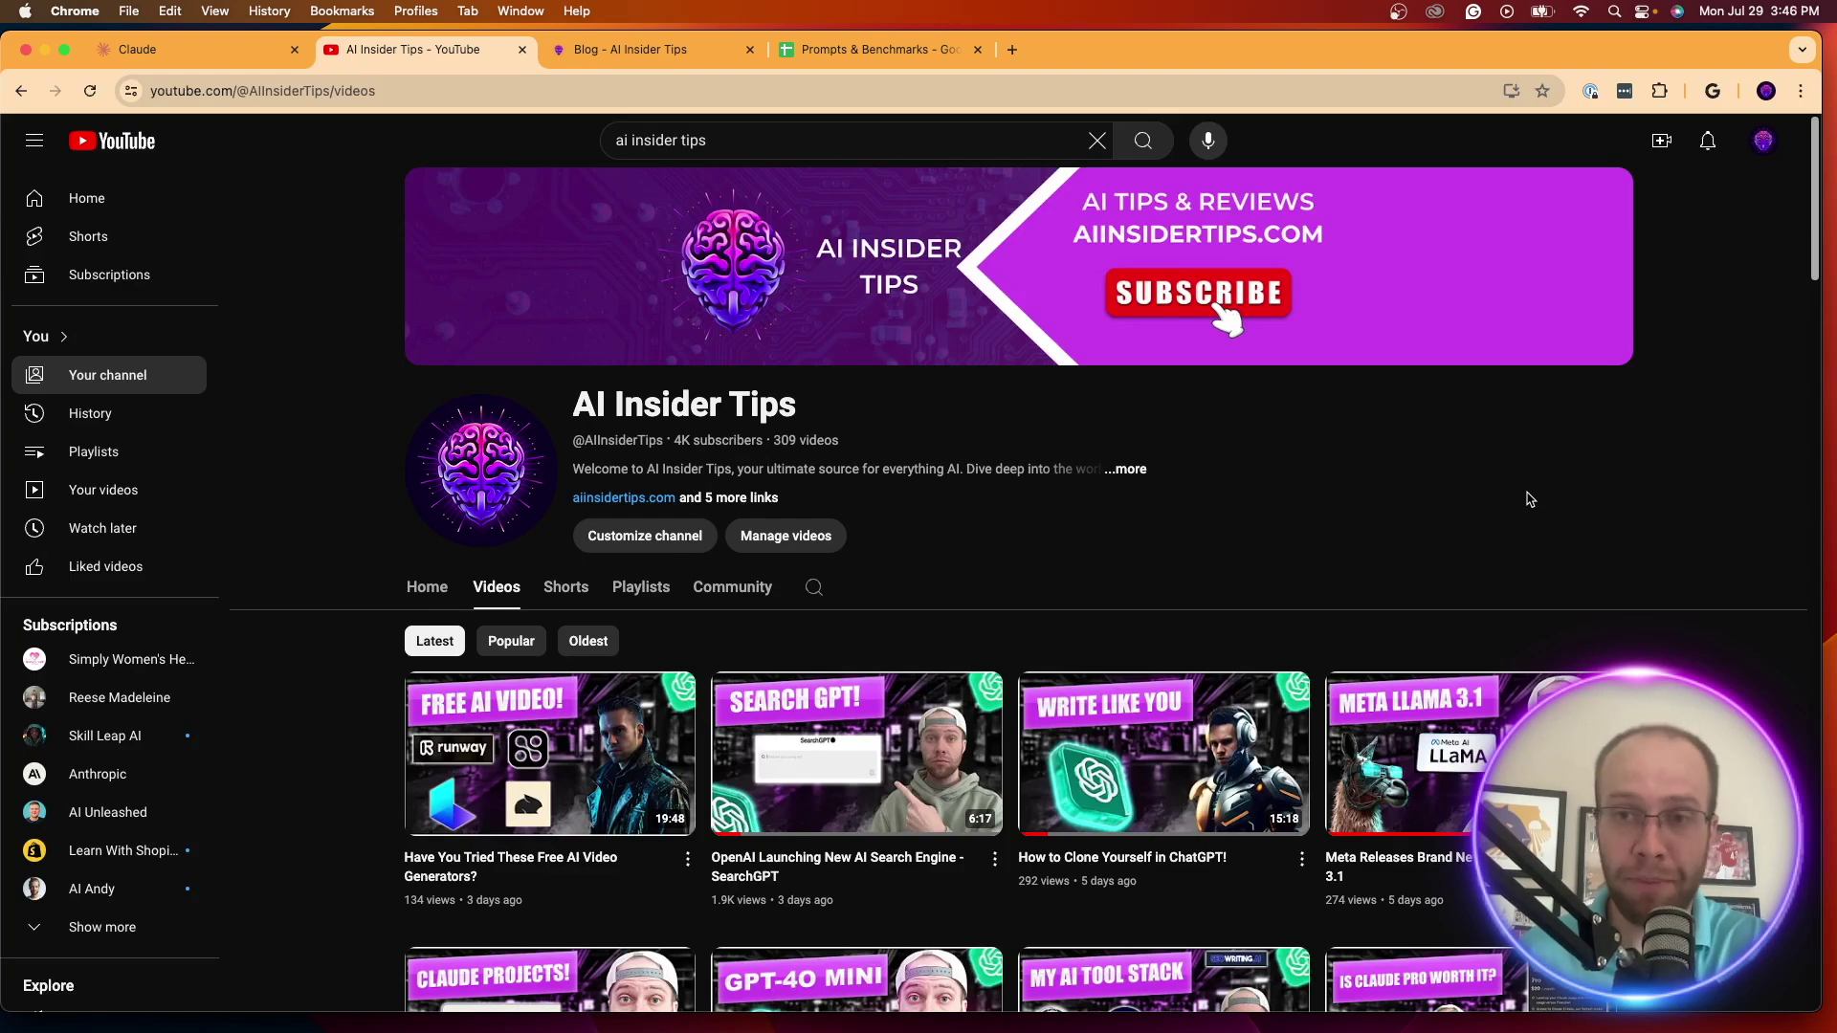
scroll(1679, 513, down, 7)
scroll(1670, 516, up, 5)
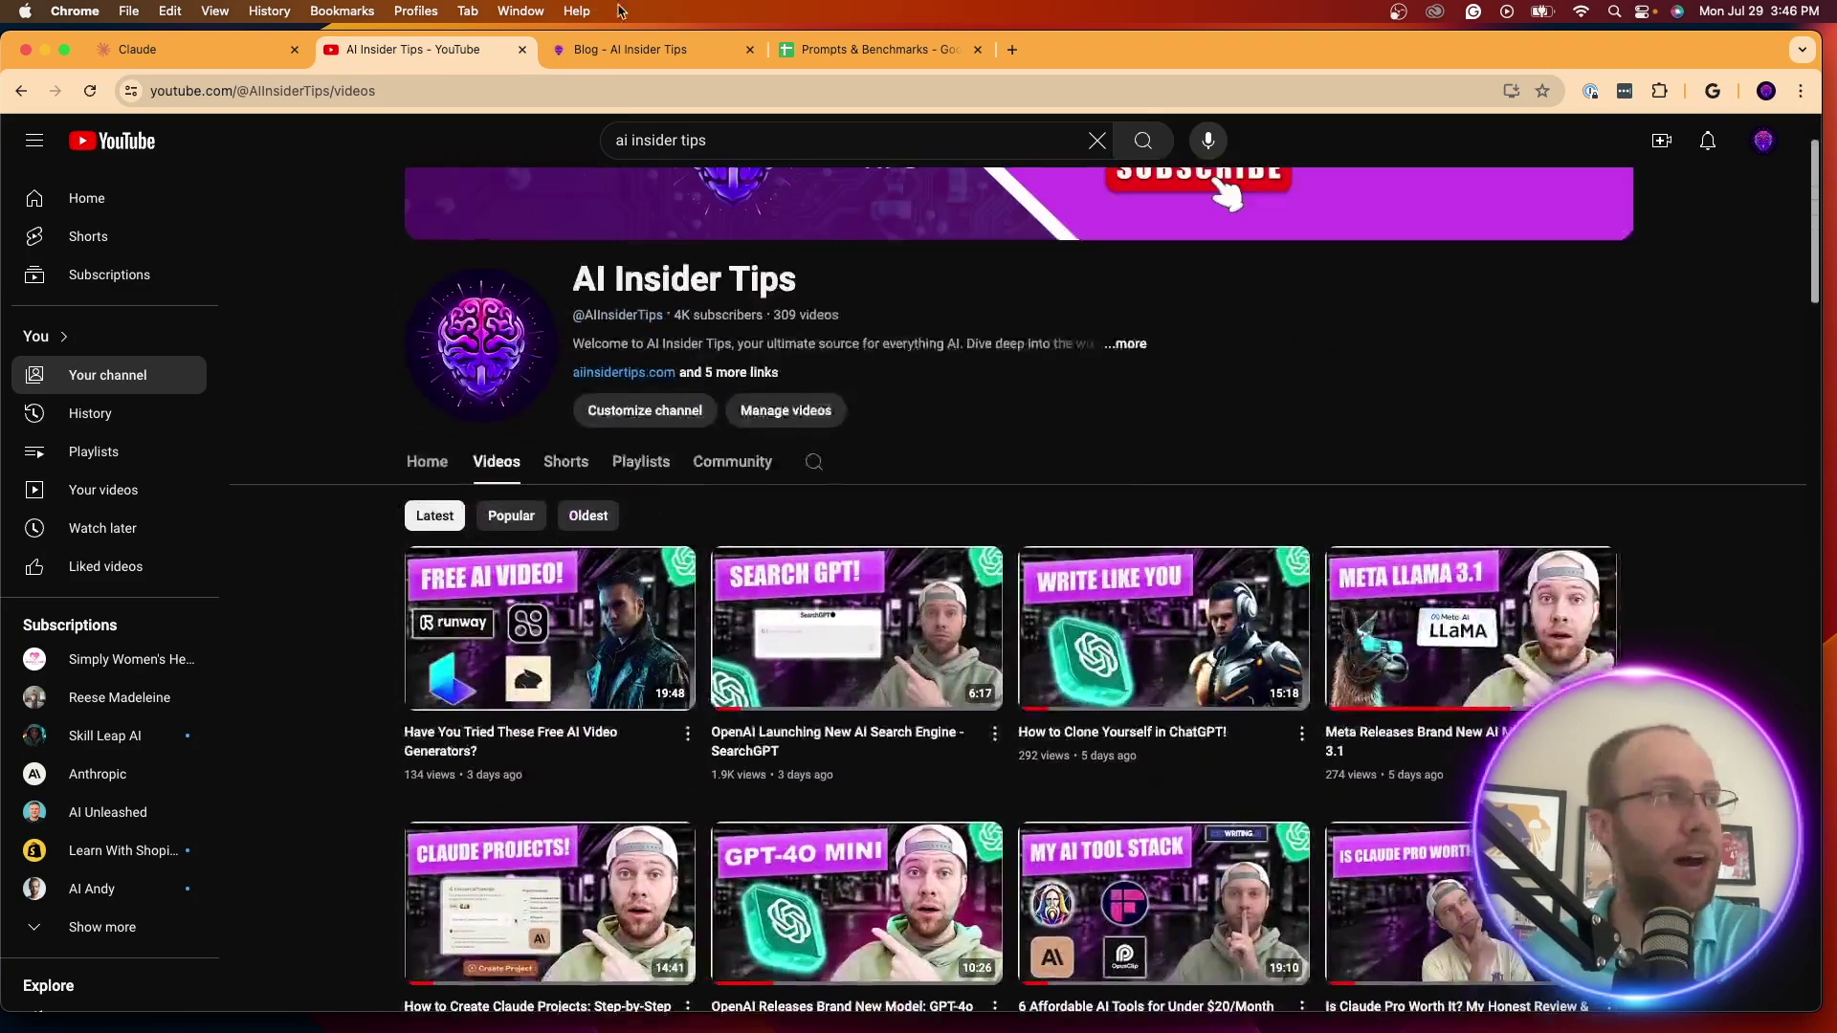
click(634, 49)
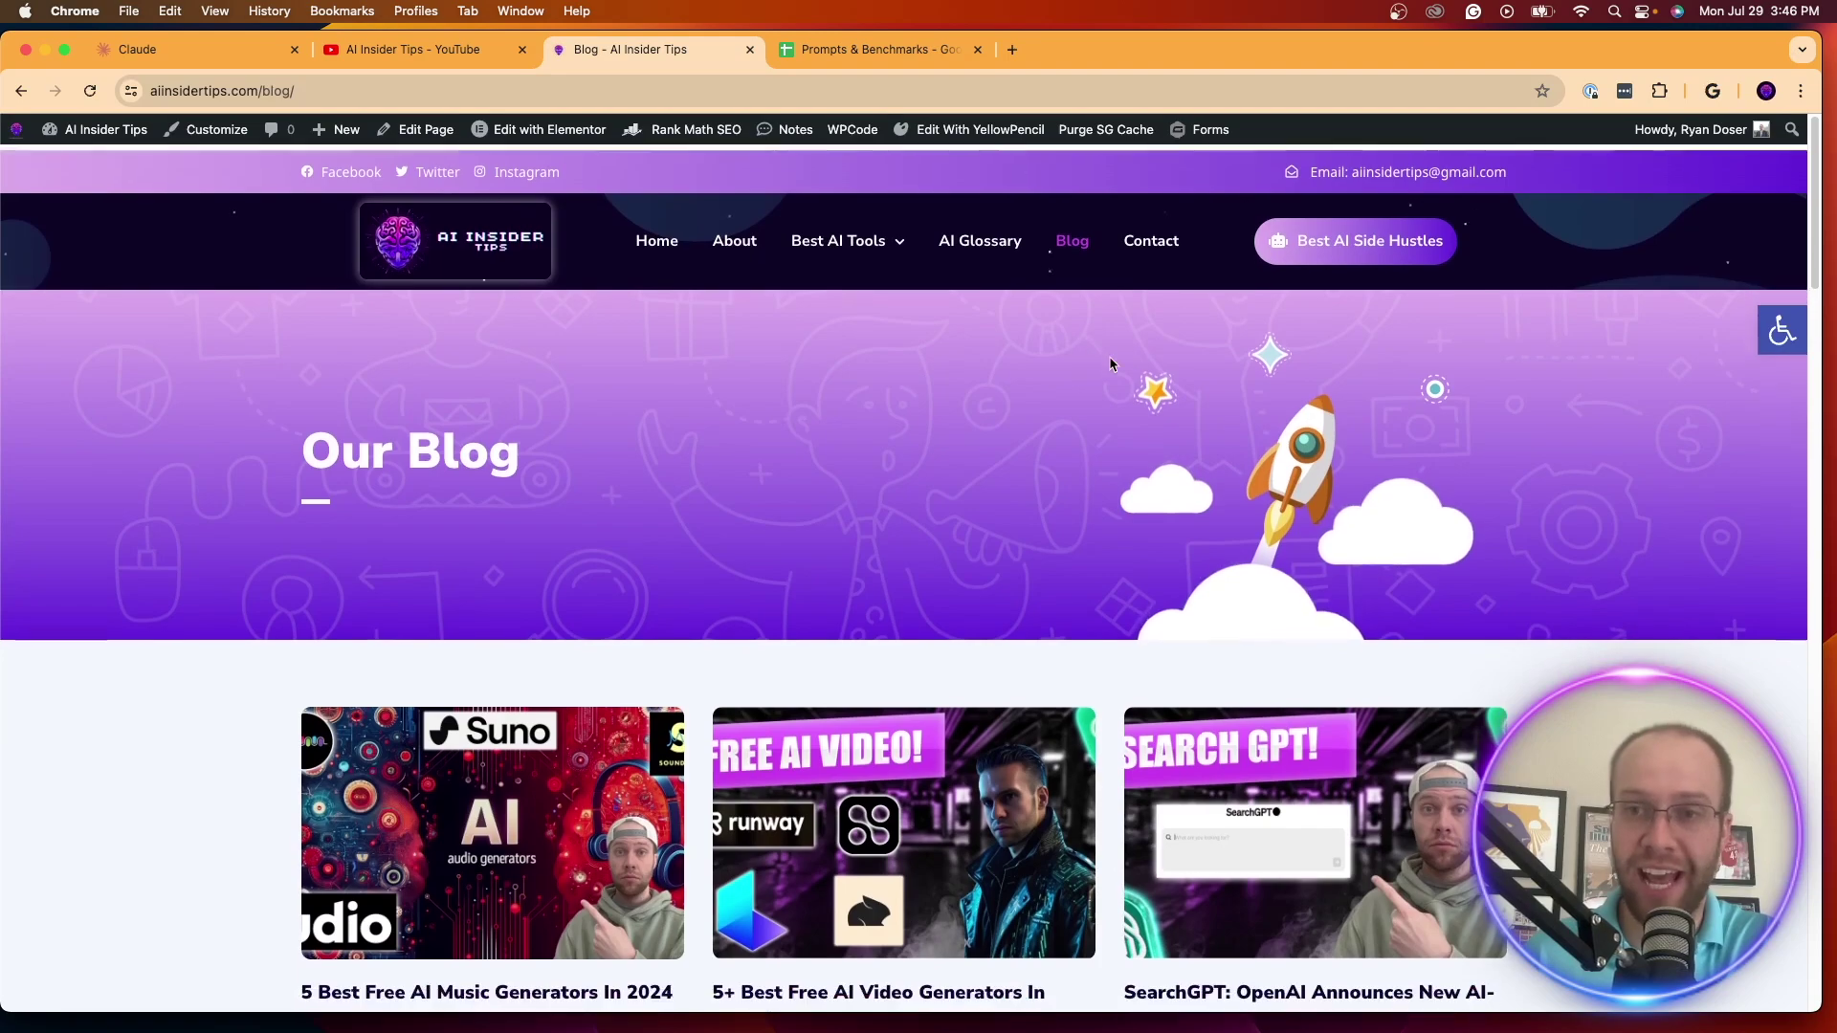
Scroll the AI Insider Tips blog and home page, then go back to the YouTube channel tab
scroll(1443, 651, down, 6)
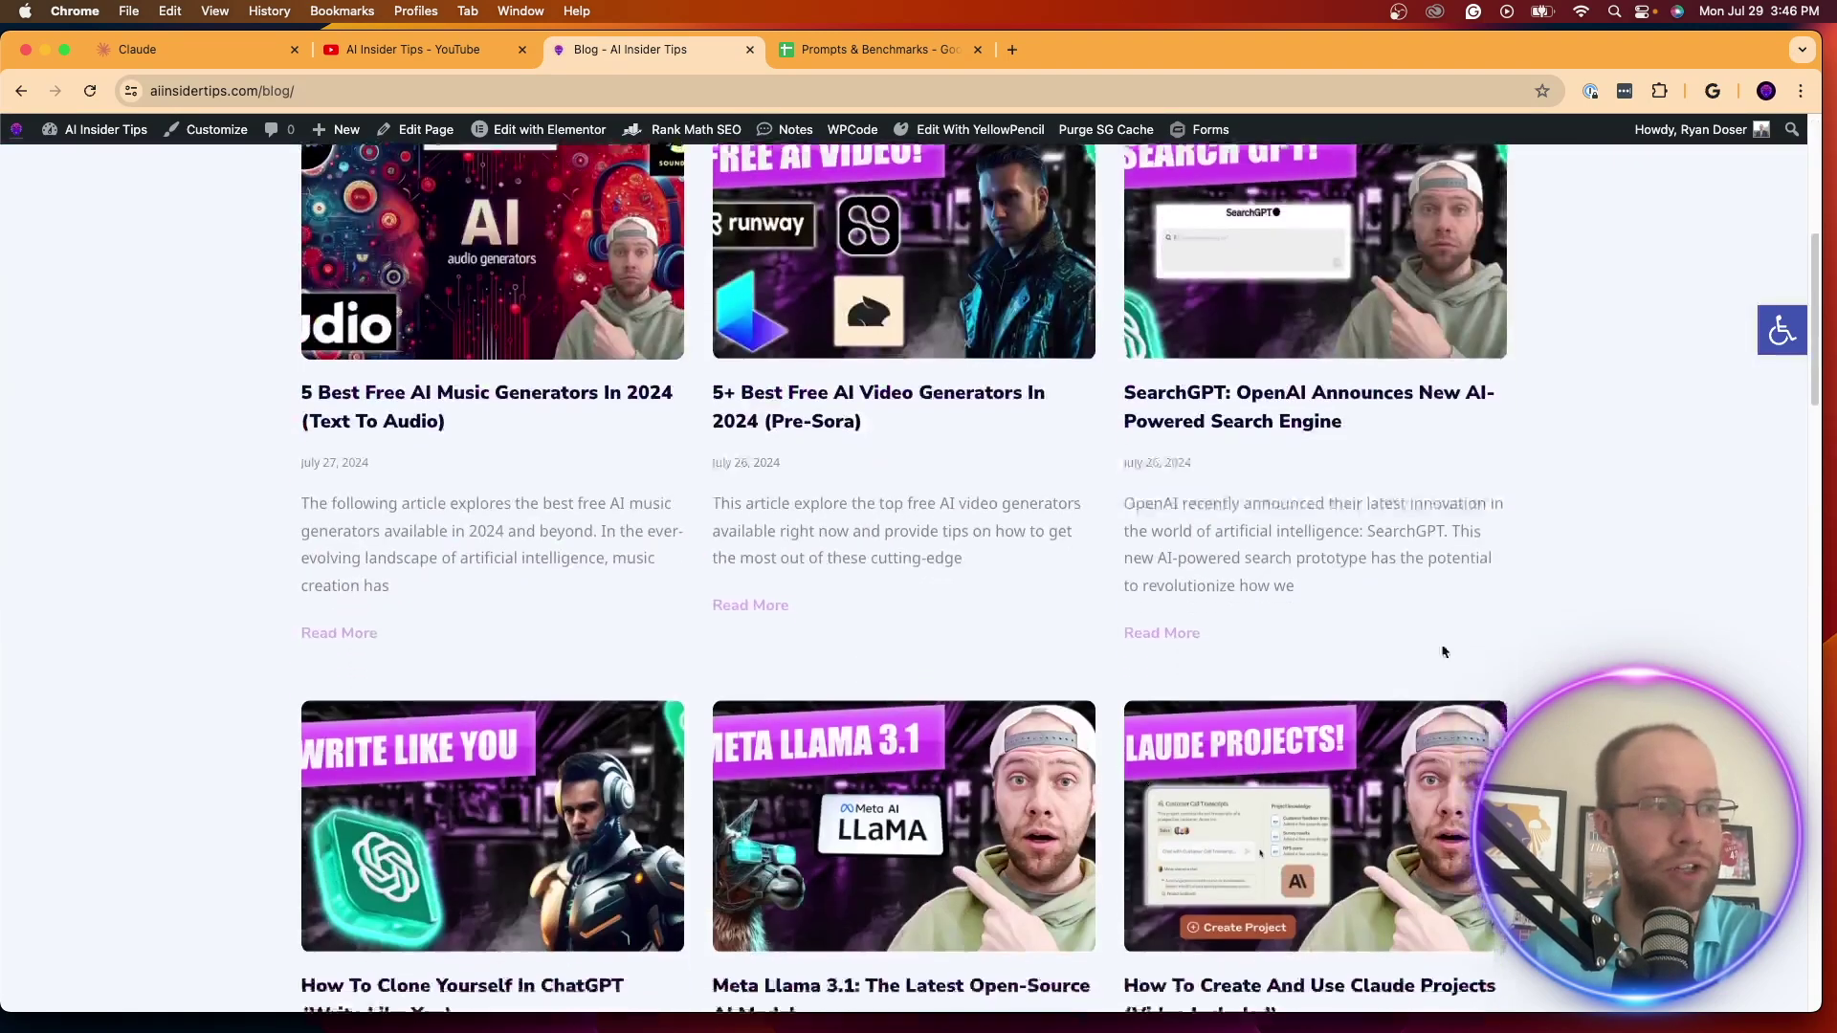
scroll(1444, 652, down, 5)
key(super+r)
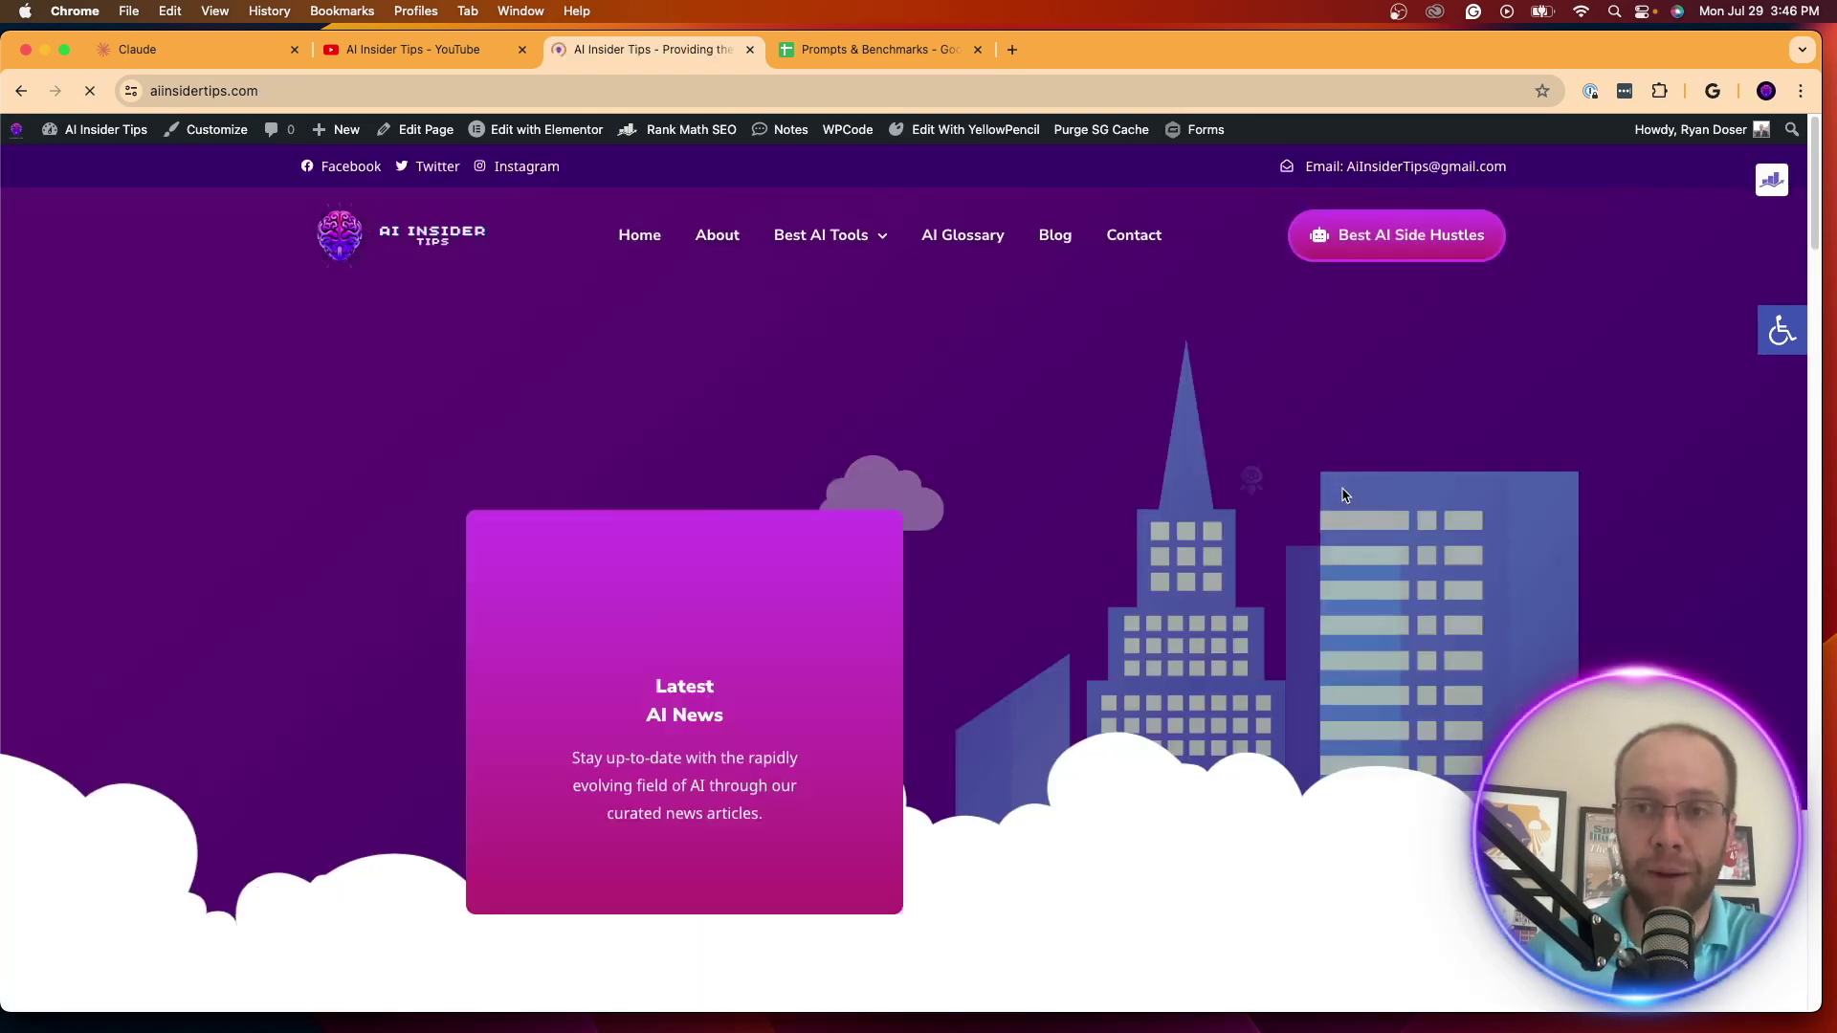
scroll(1399, 492, down, 5)
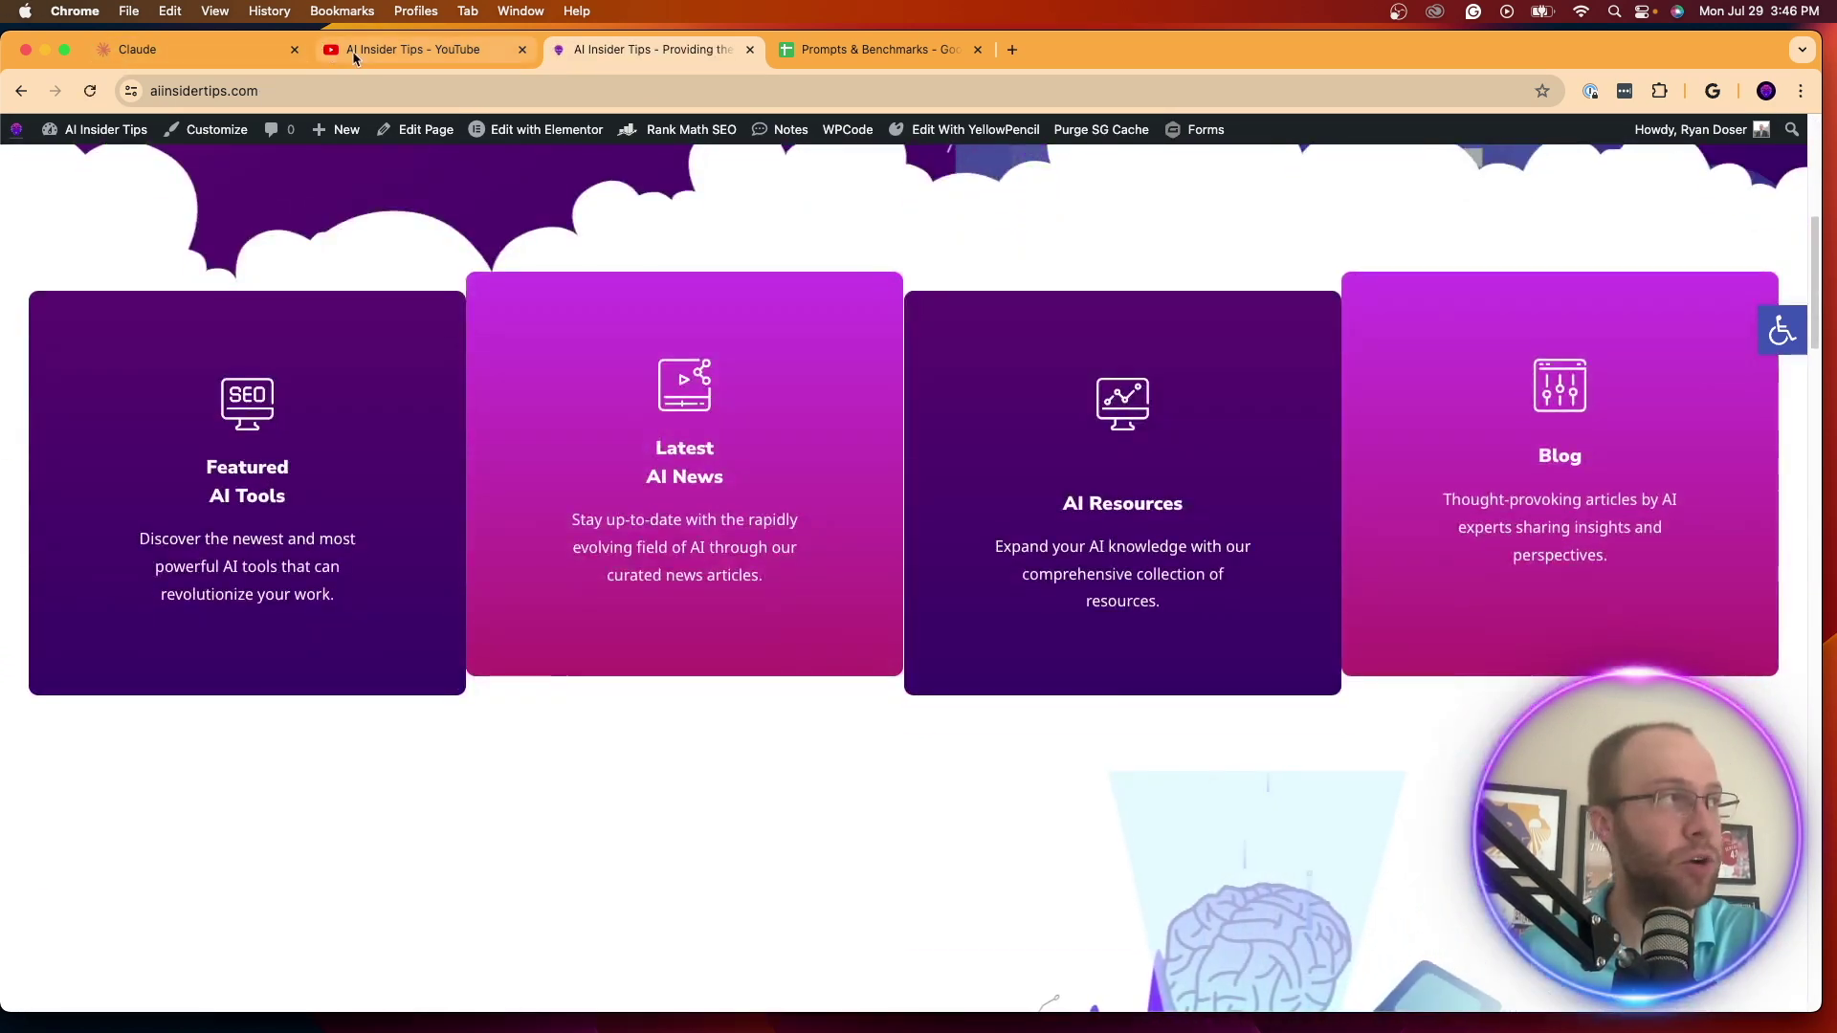
click(355, 58)
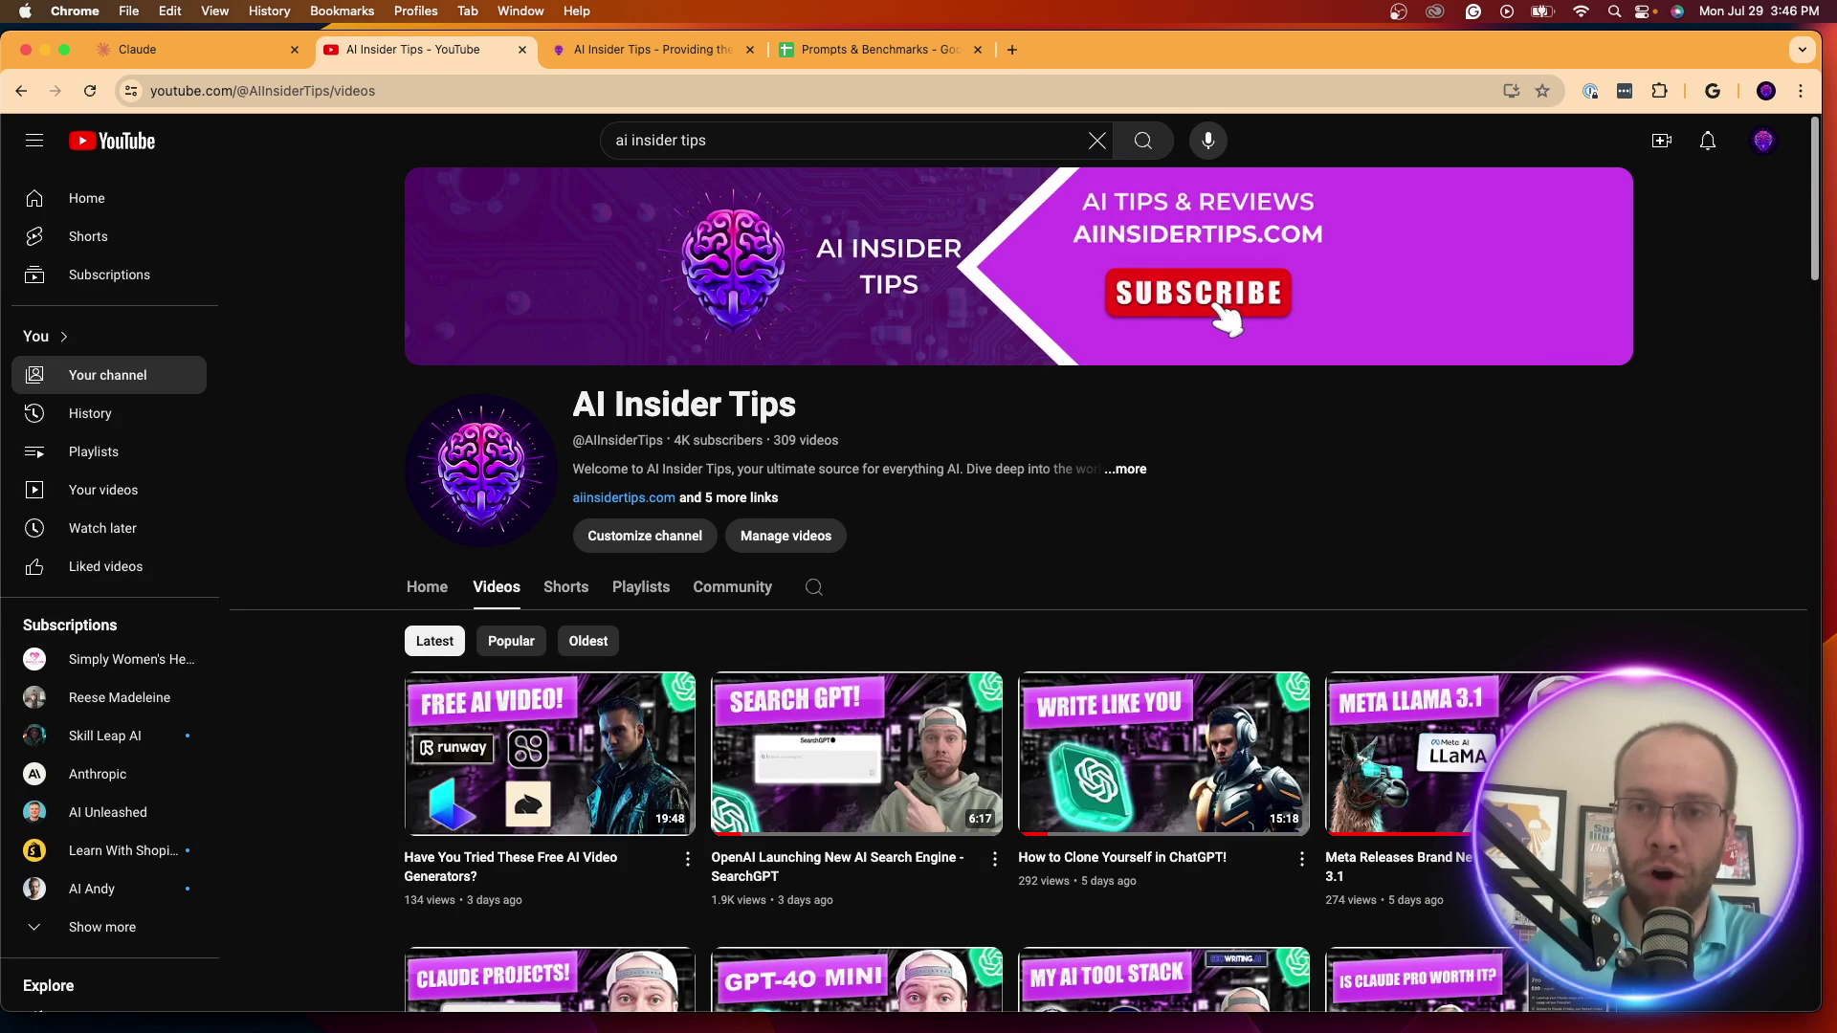